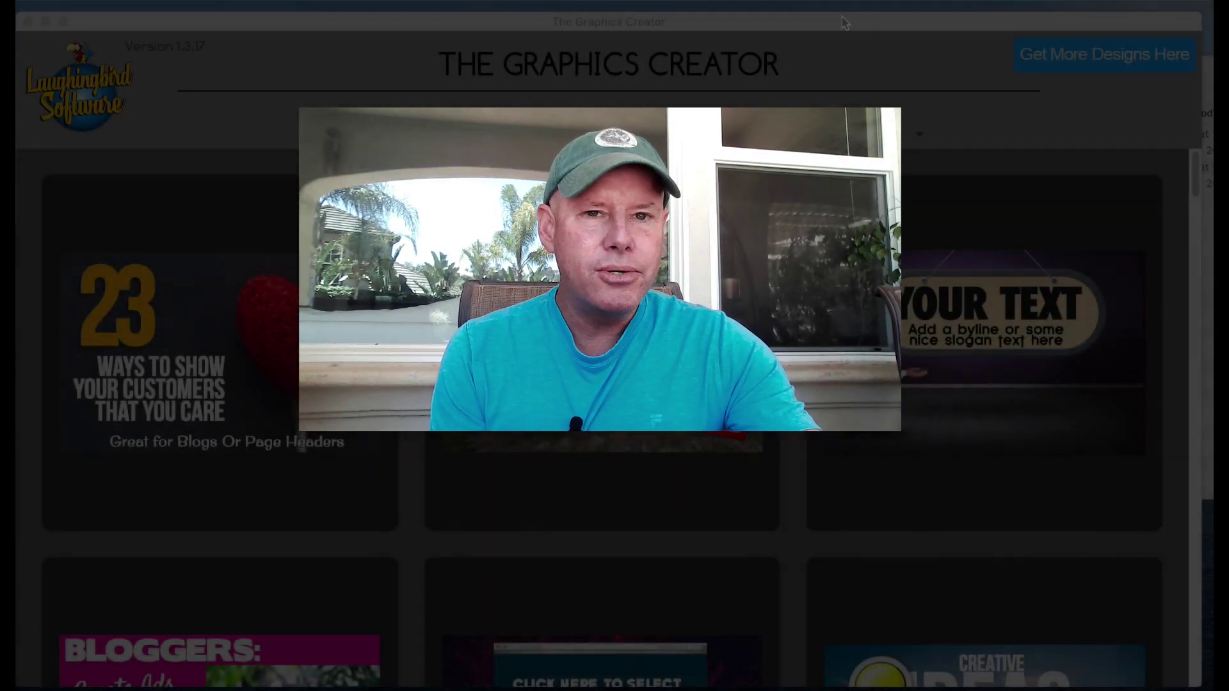
- Scroll the template gallery and open the Great Blog Header design
left_click(844, 23)
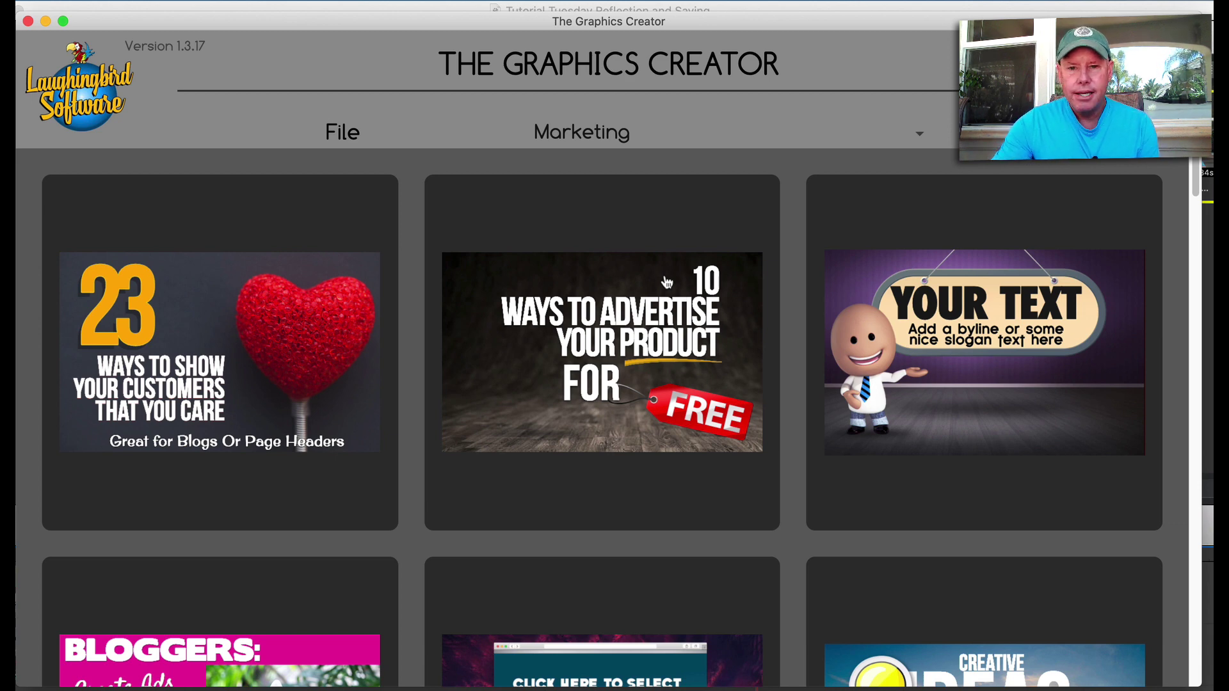
scroll(666, 314, "down", 7)
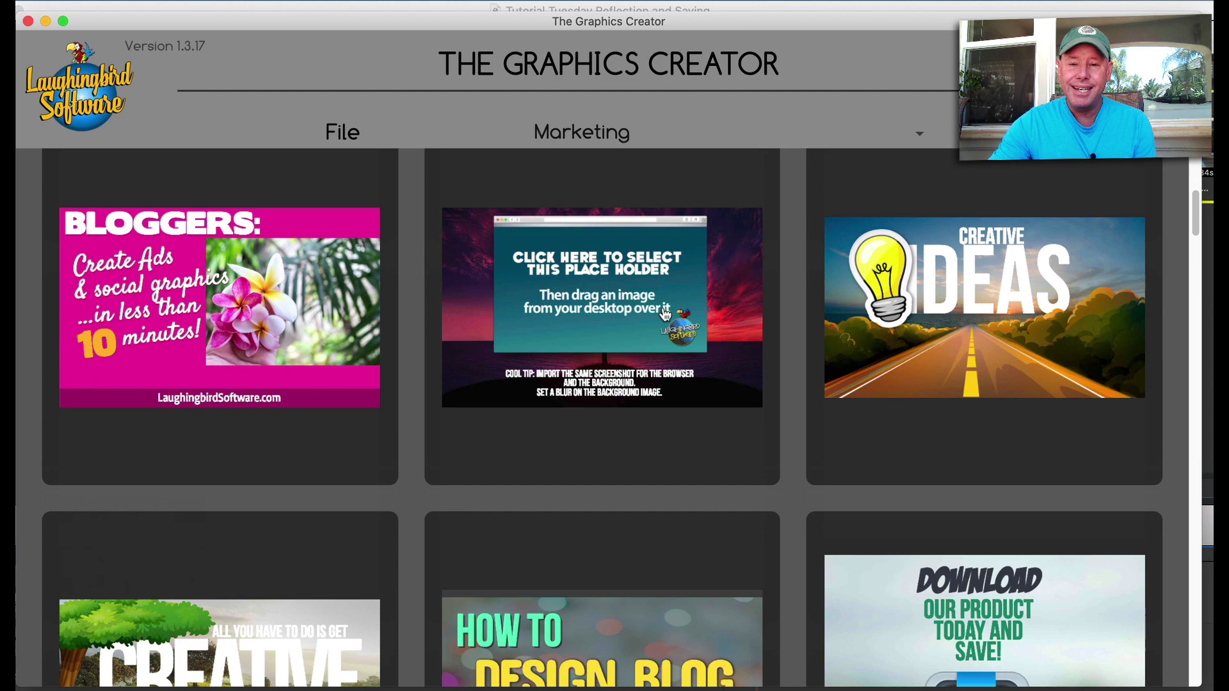
scroll(666, 314, "down", 6)
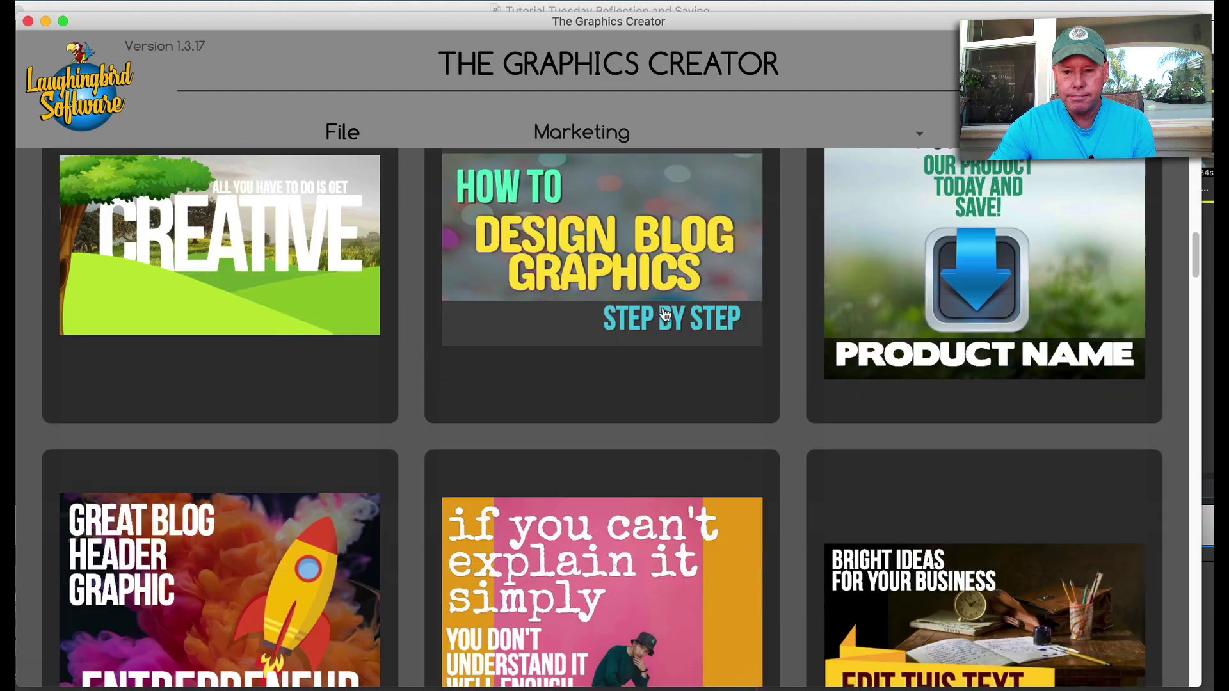
scroll(666, 313, "down", 5)
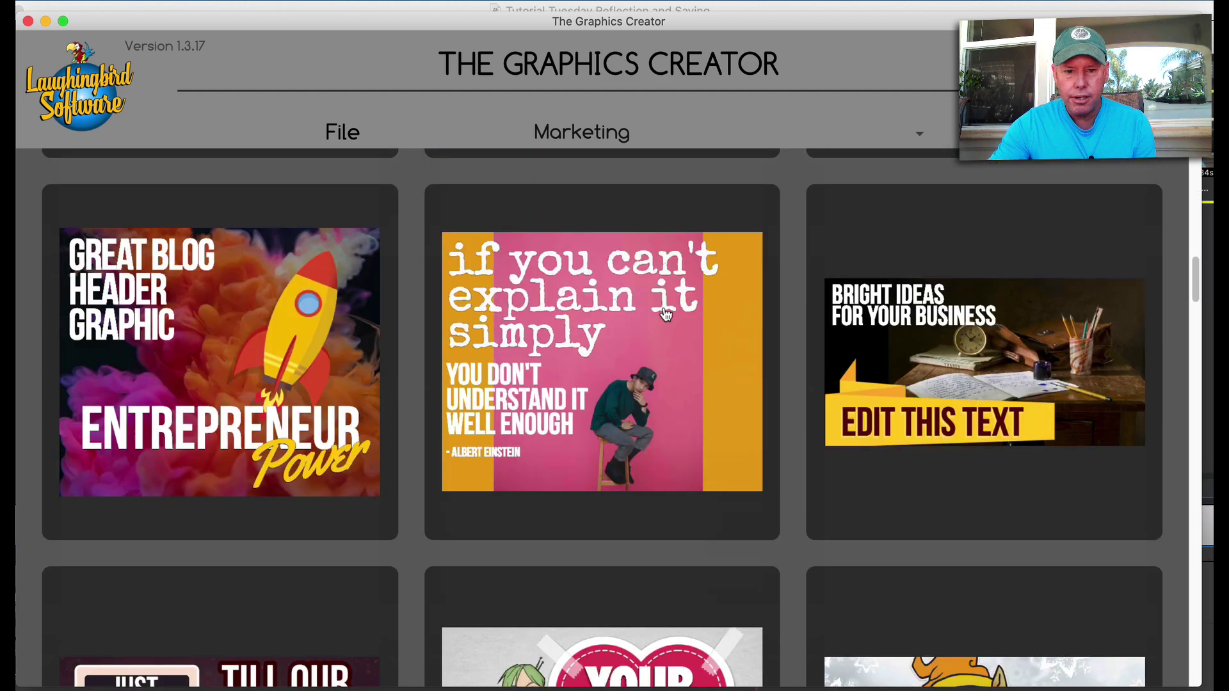
left_click(246, 352)
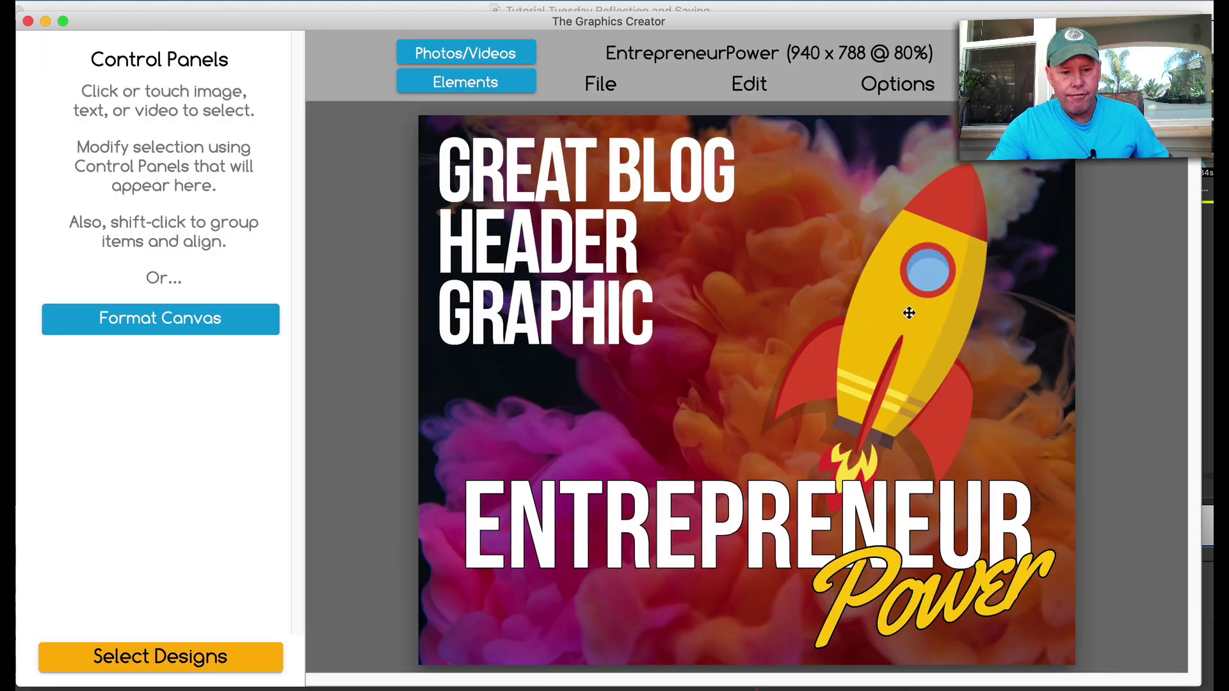
- Delete the rocket, the smoke background photo and the GREAT BLOG HEADER GRAPHIC headline
left_click(907, 312)
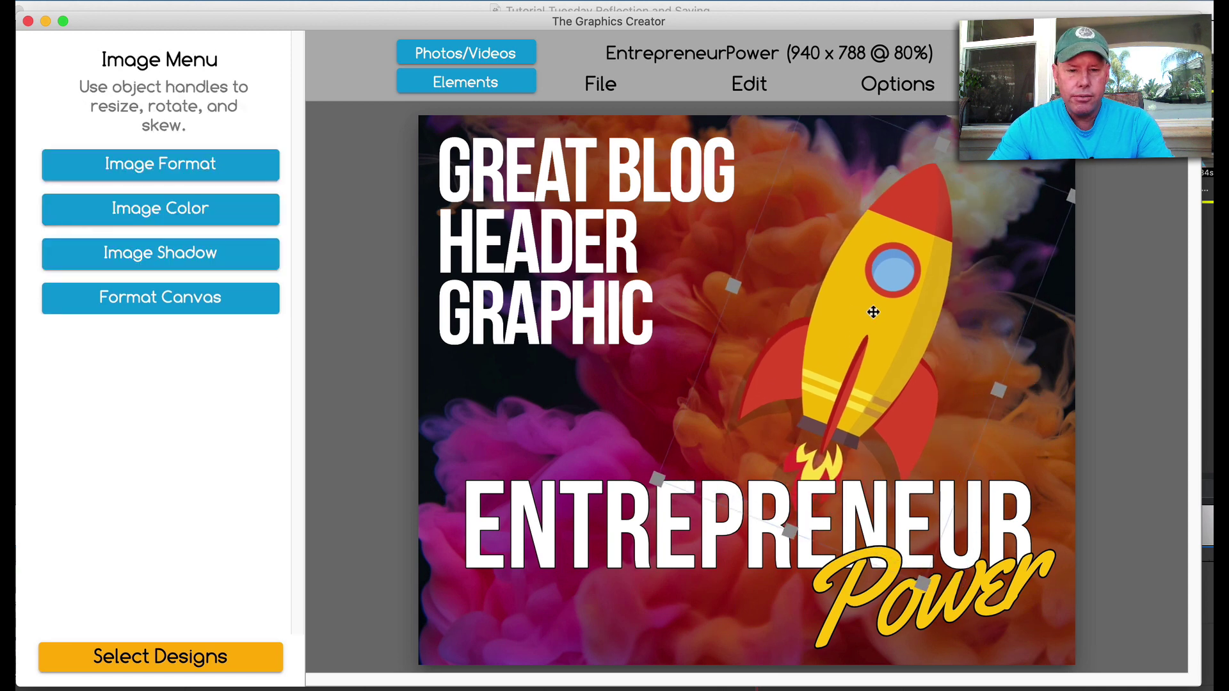
key("Delete")
left_click(808, 282)
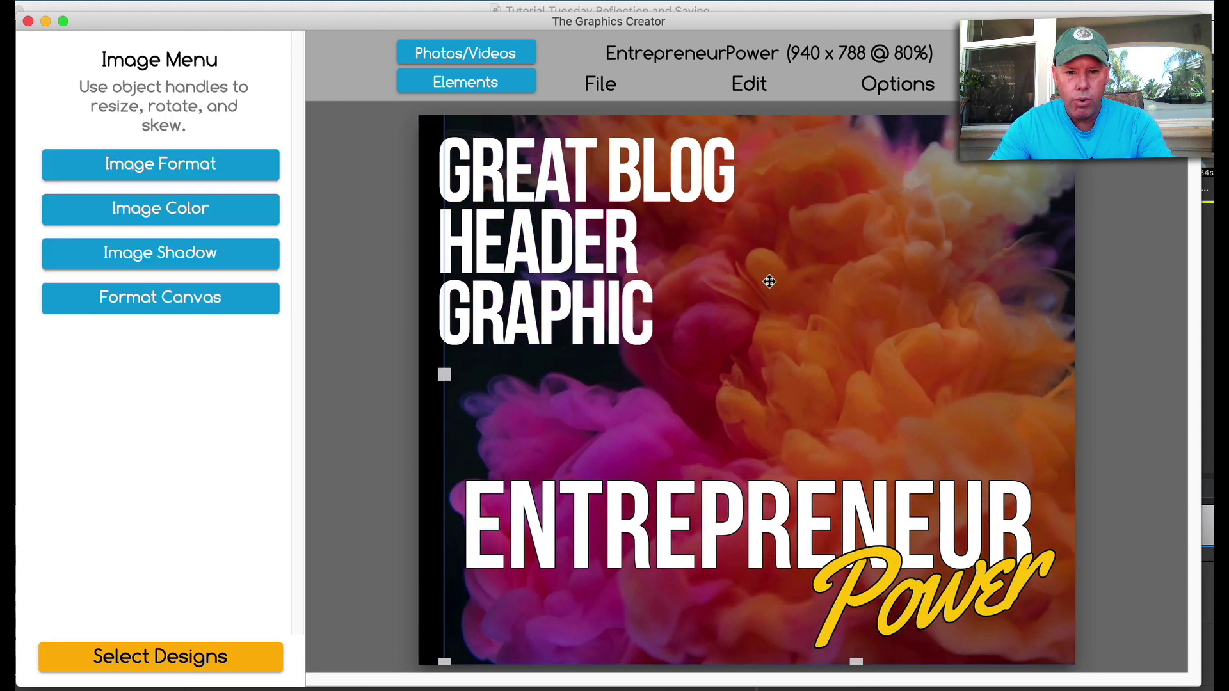
key("Delete")
left_click_drag(550, 256, 589, 261)
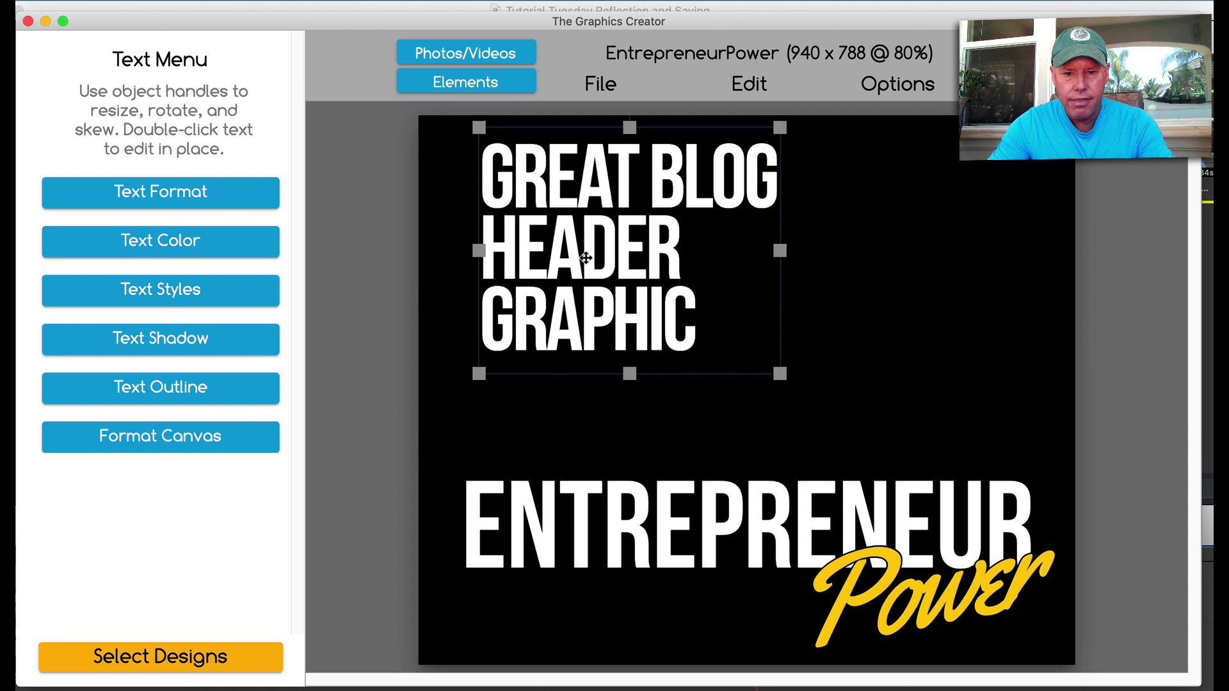
key("Delete")
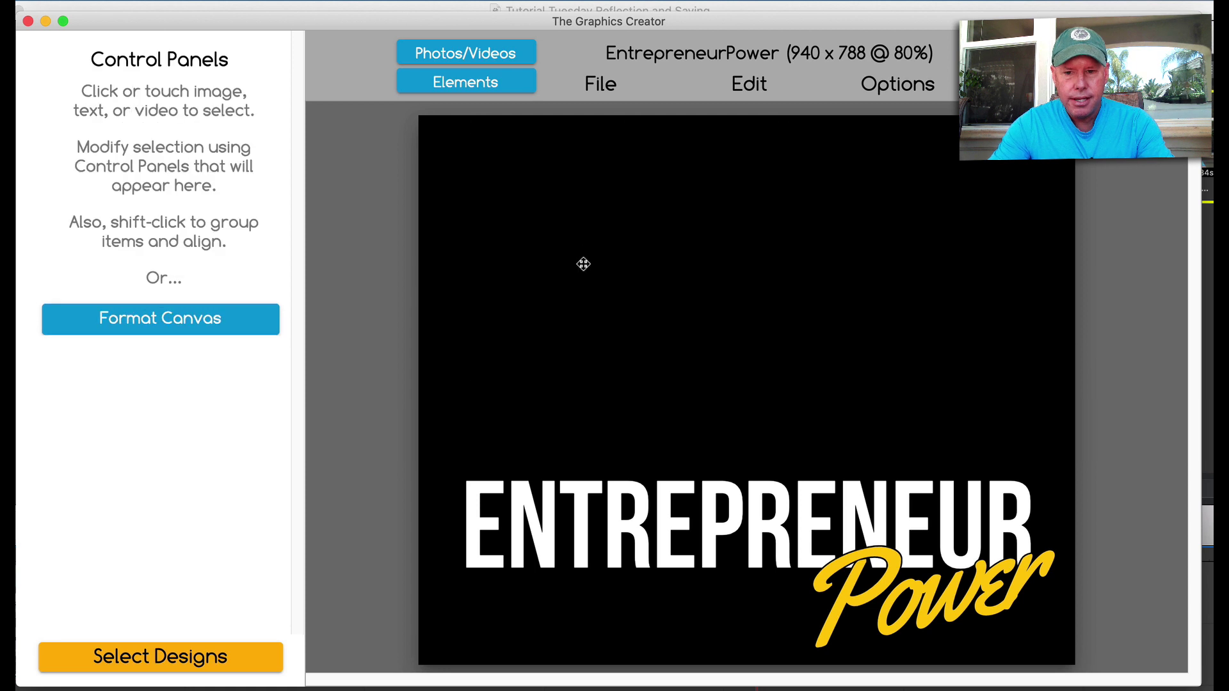
- Resize the canvas to 1718 x 1161
left_click(191, 332)
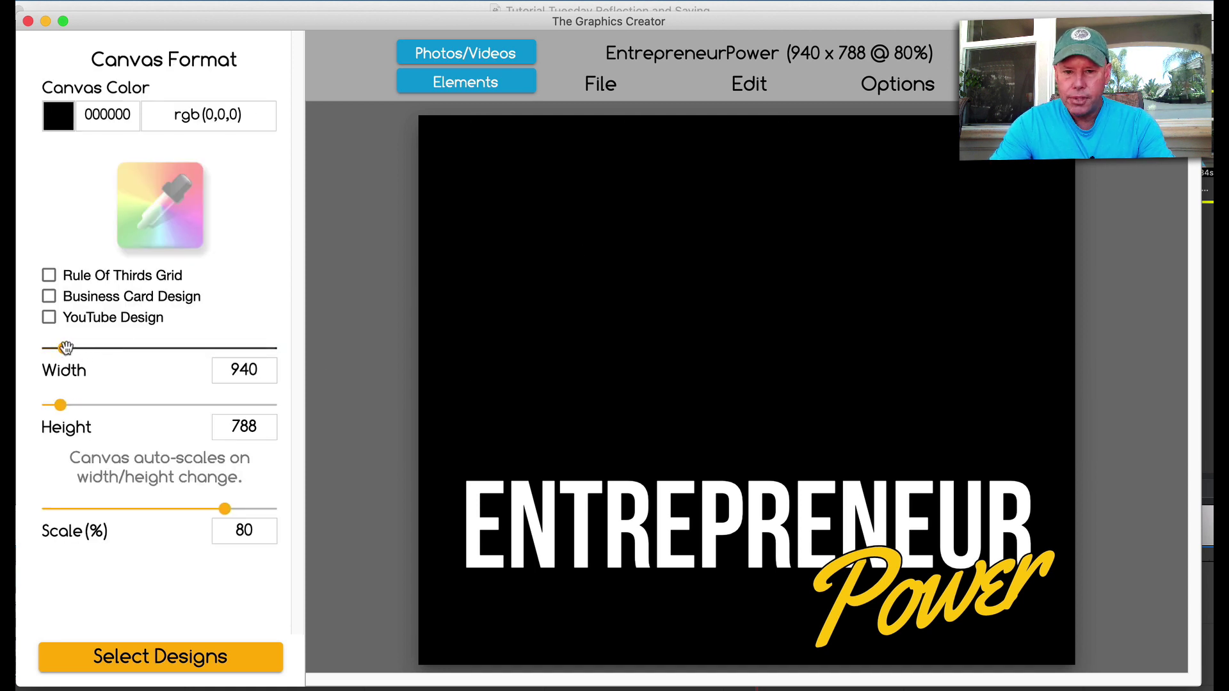
left_click_drag(66, 347, 82, 349)
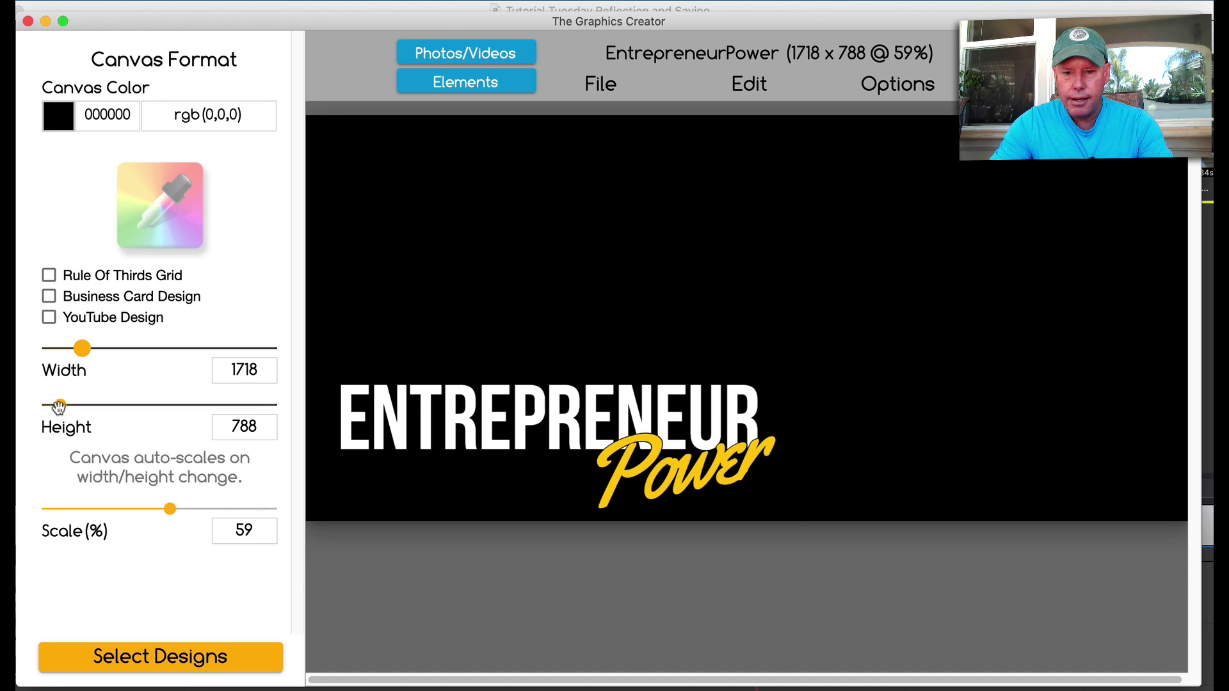
left_click_drag(59, 407, 69, 407)
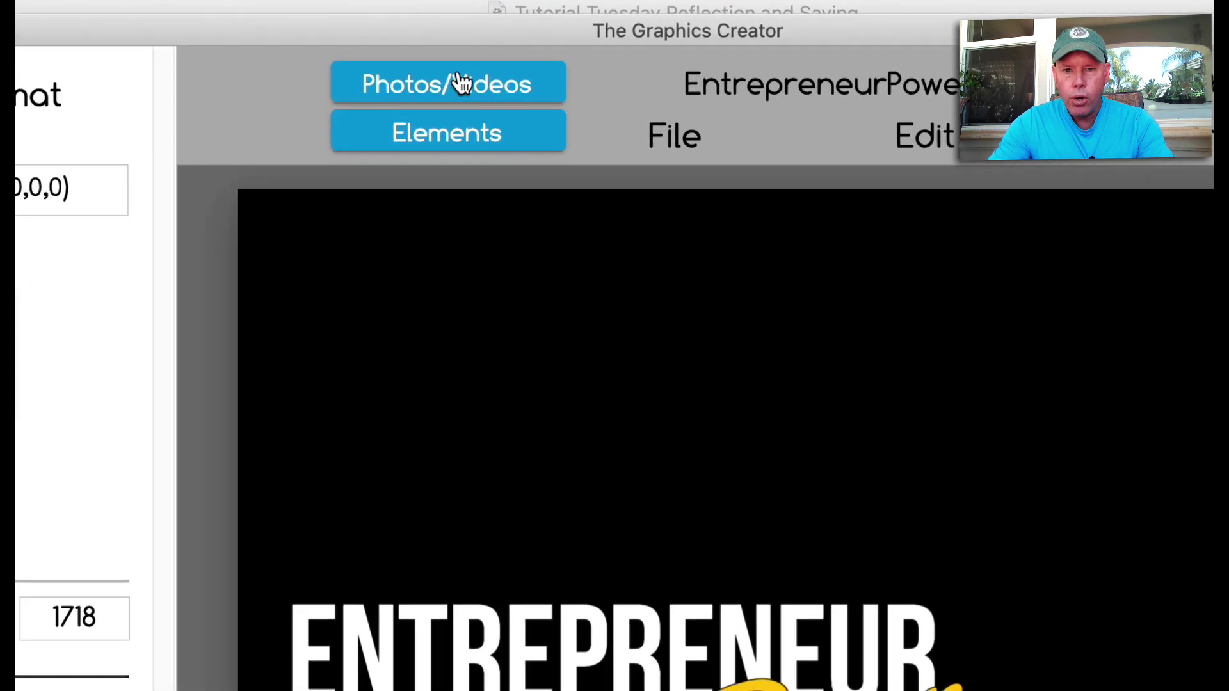
- Search Pexels stock photos for 'canada'
left_click(461, 80)
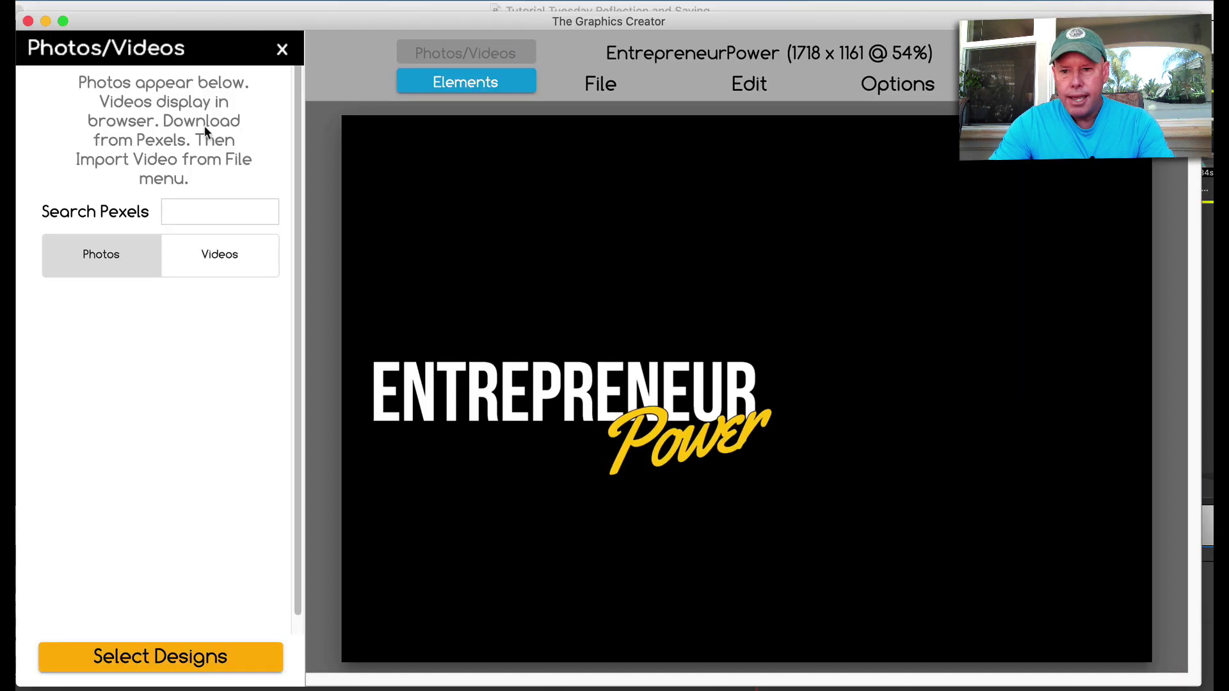
left_click(184, 216)
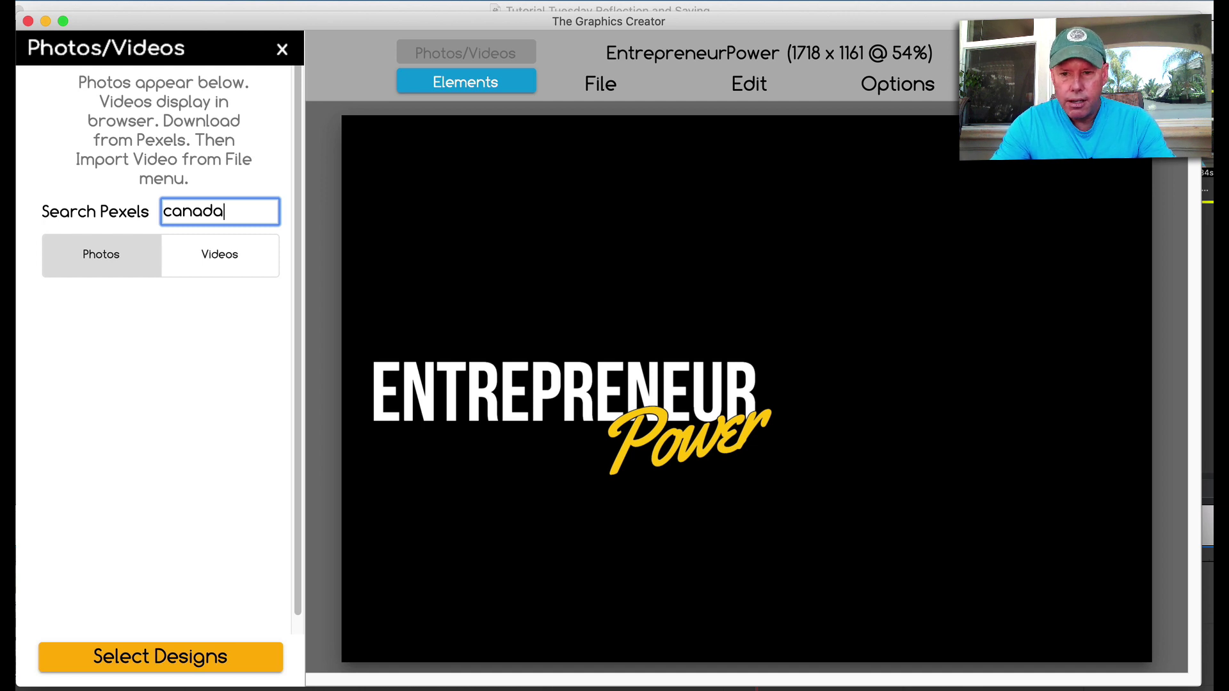
key("Return")
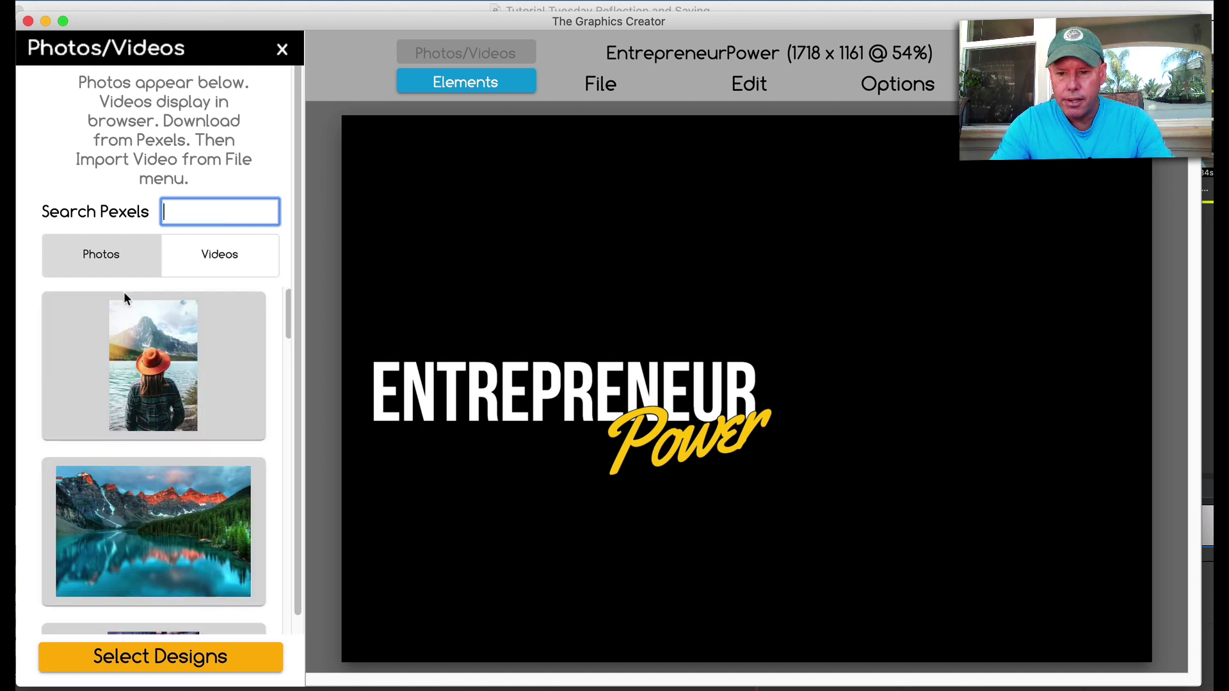
scroll(124, 290, "down", 2)
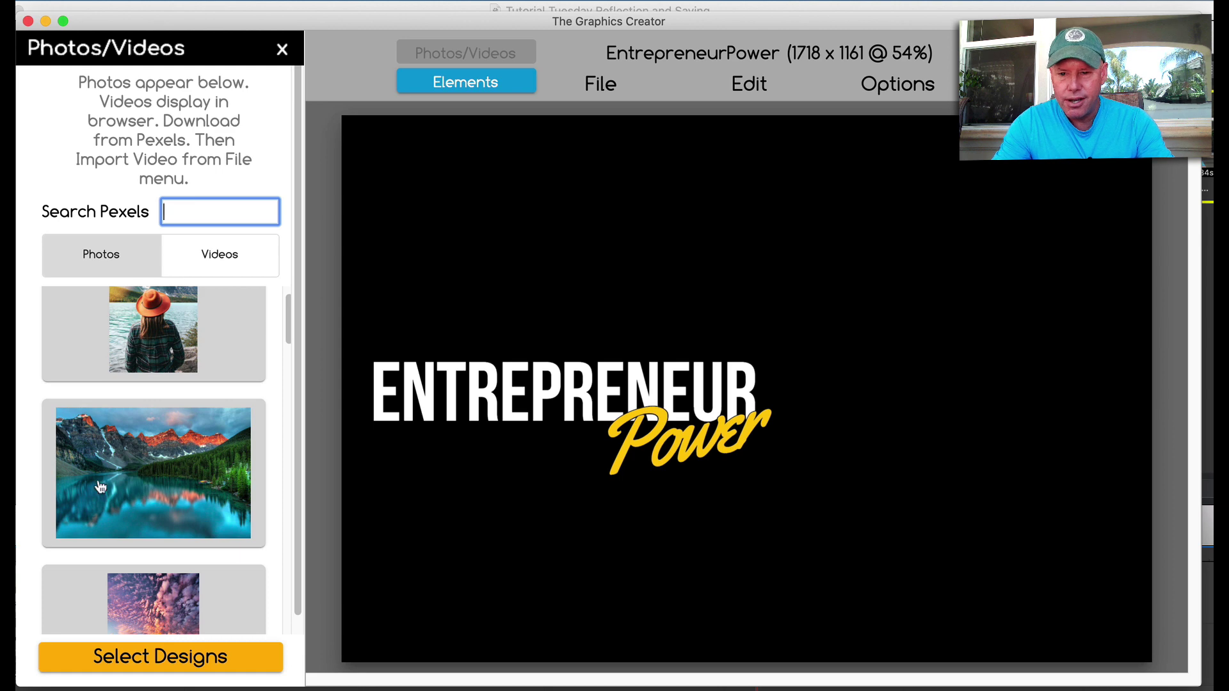
- Place the mountain-lake photo, stretch it over the whole canvas, and send it to the back
left_click_drag(155, 472, 630, 245)
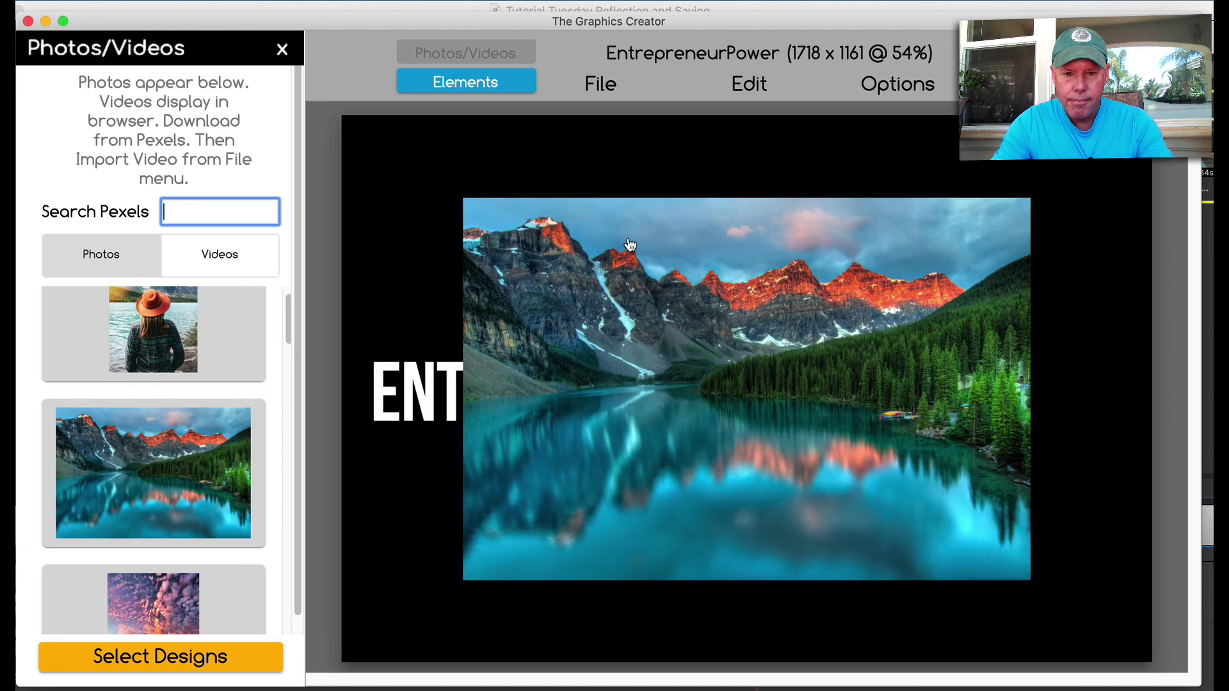
left_click_drag(717, 338, 592, 247)
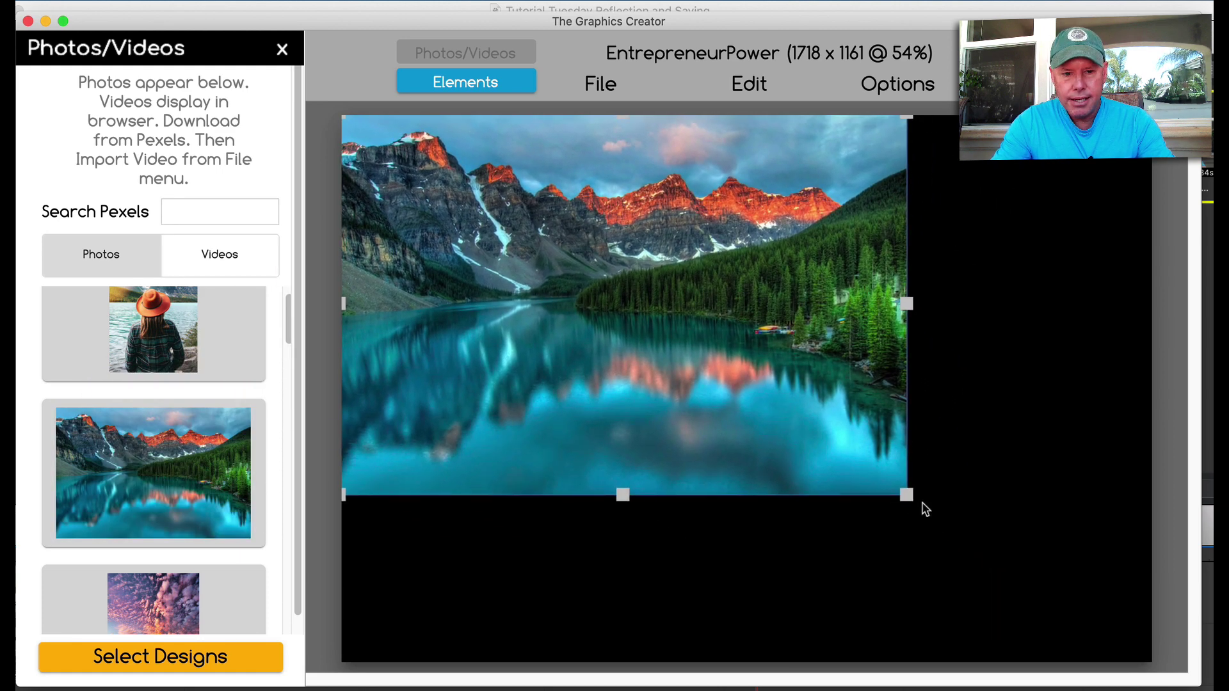
left_click_drag(908, 495, 1184, 688)
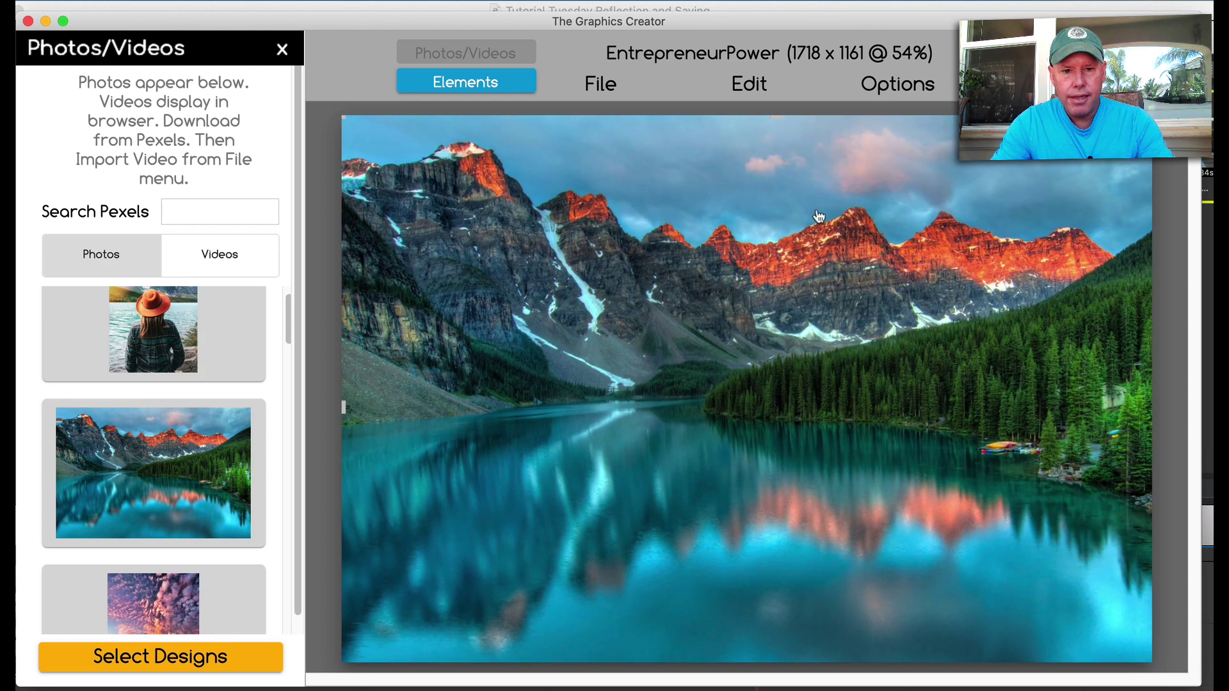
left_click(893, 83)
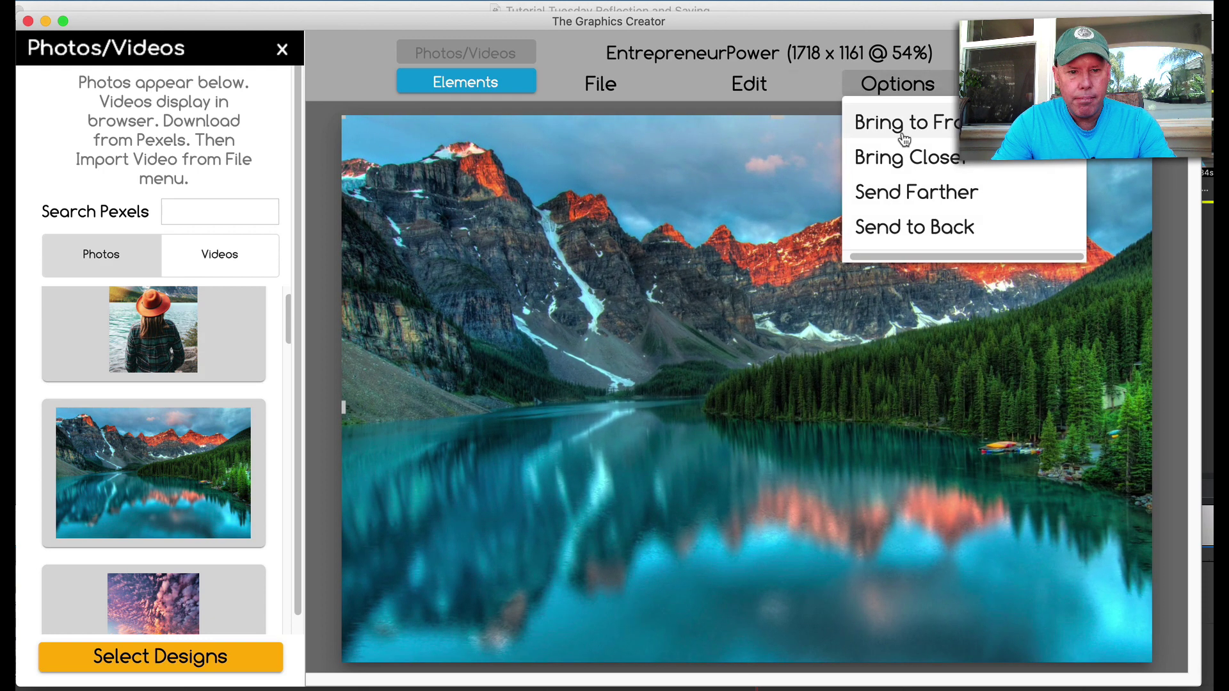
left_click(915, 227)
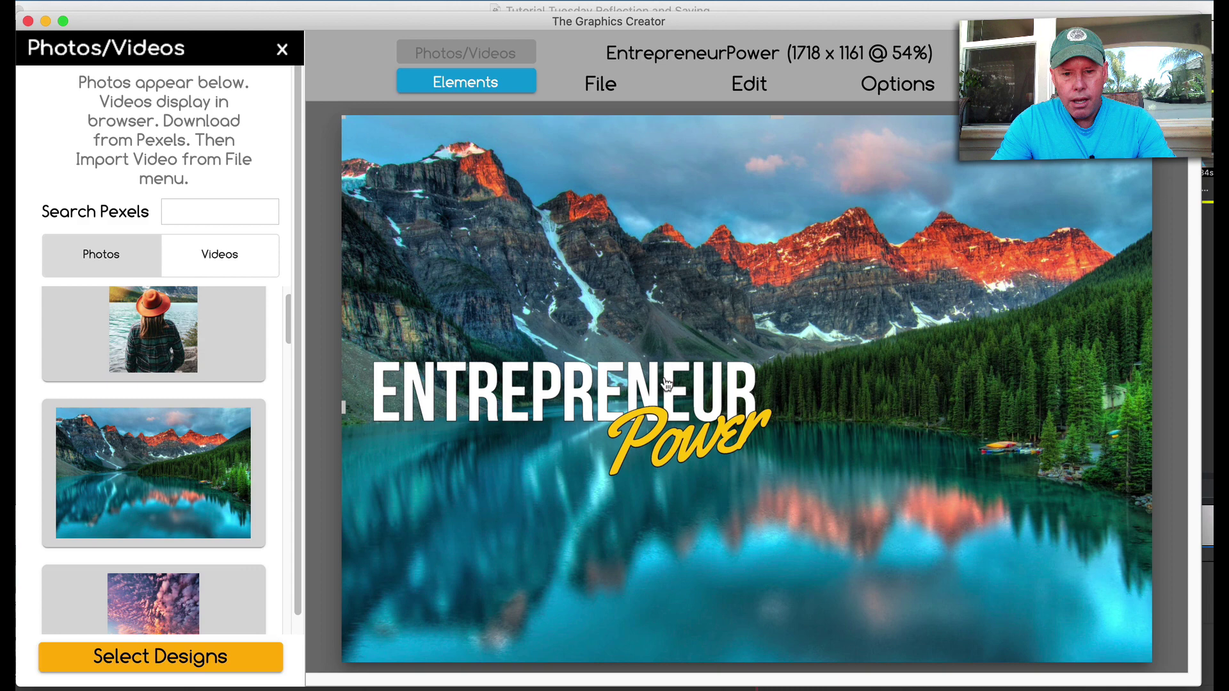
- Move Power into the top-right sky and enlarge the ENTREPRENEUR text
left_click_drag(626, 461, 867, 199)
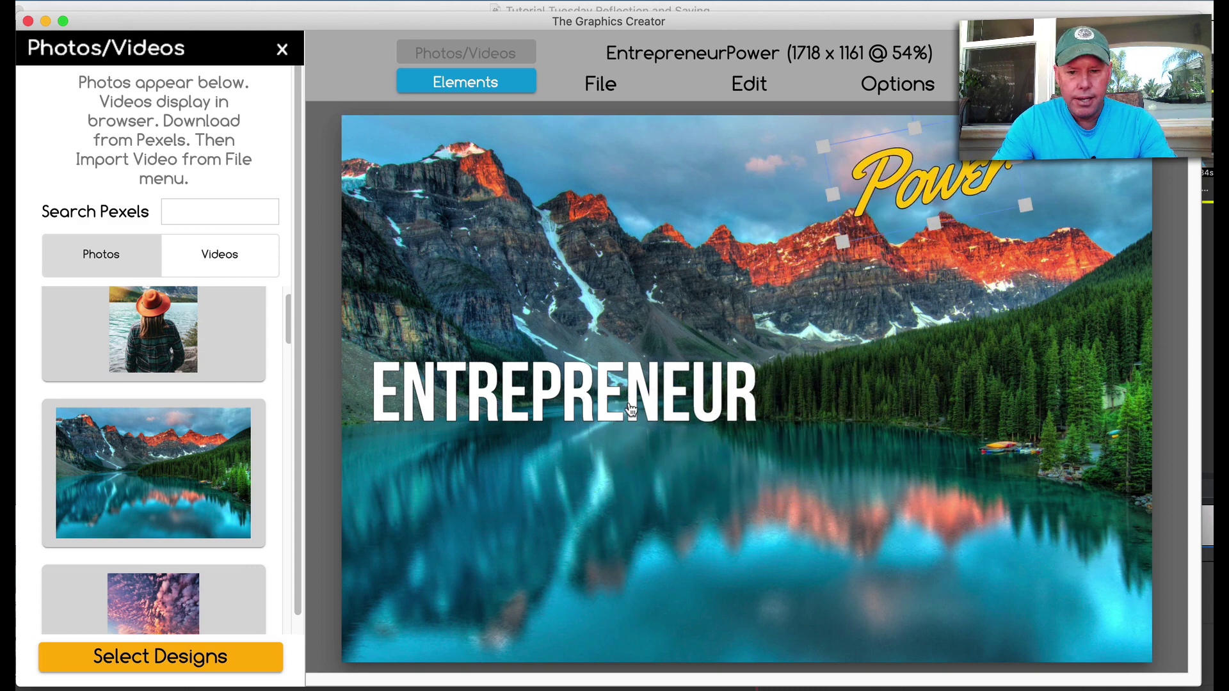
left_click_drag(631, 410, 632, 430)
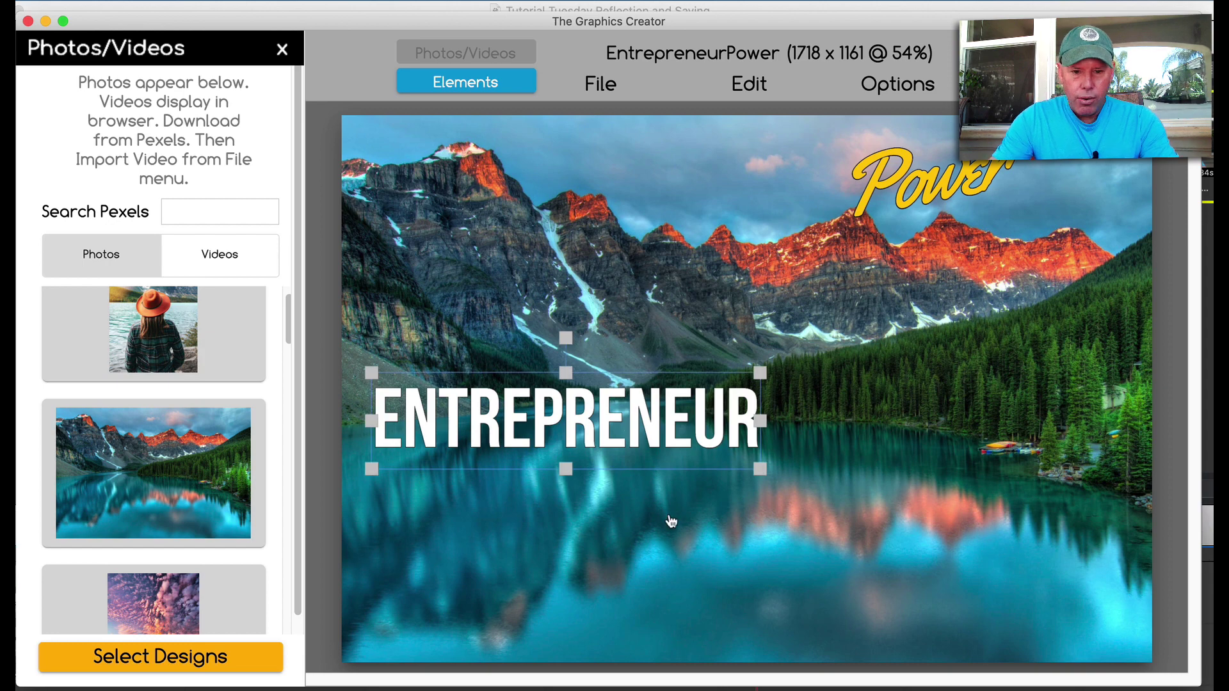
left_click_drag(766, 472, 908, 509)
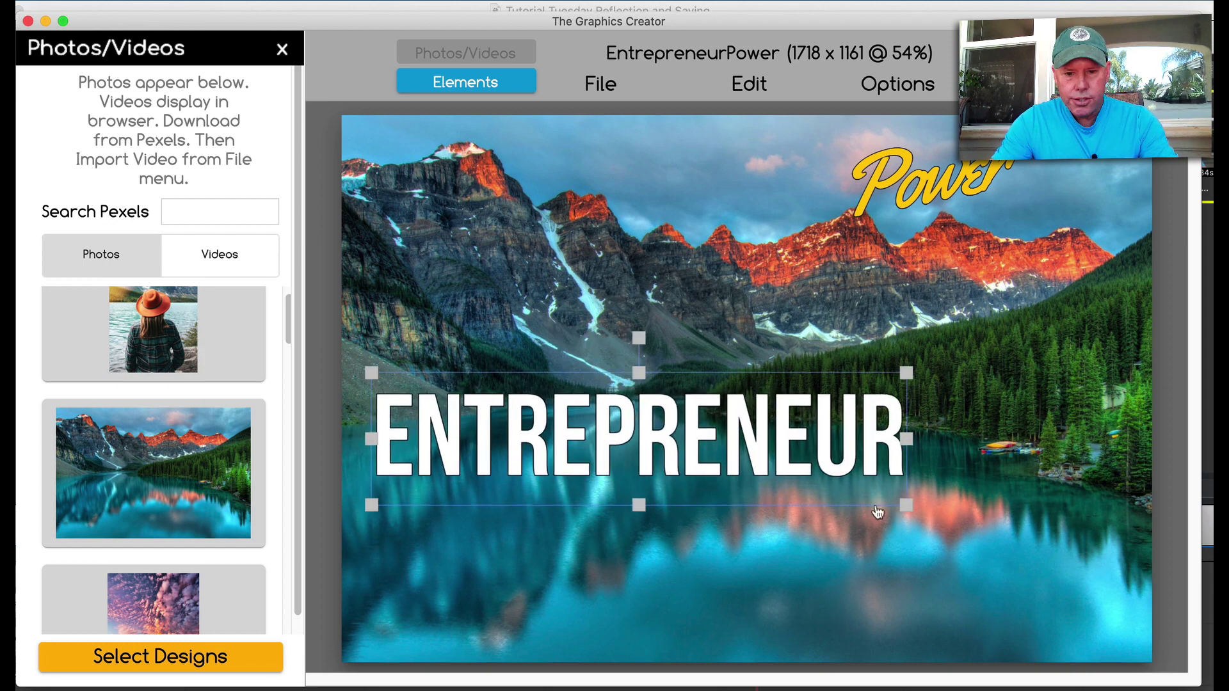
- Replace ENTREPRENEUR with CANADA, then enlarge and reposition the title
double_click(650, 448)
double_click(650, 446)
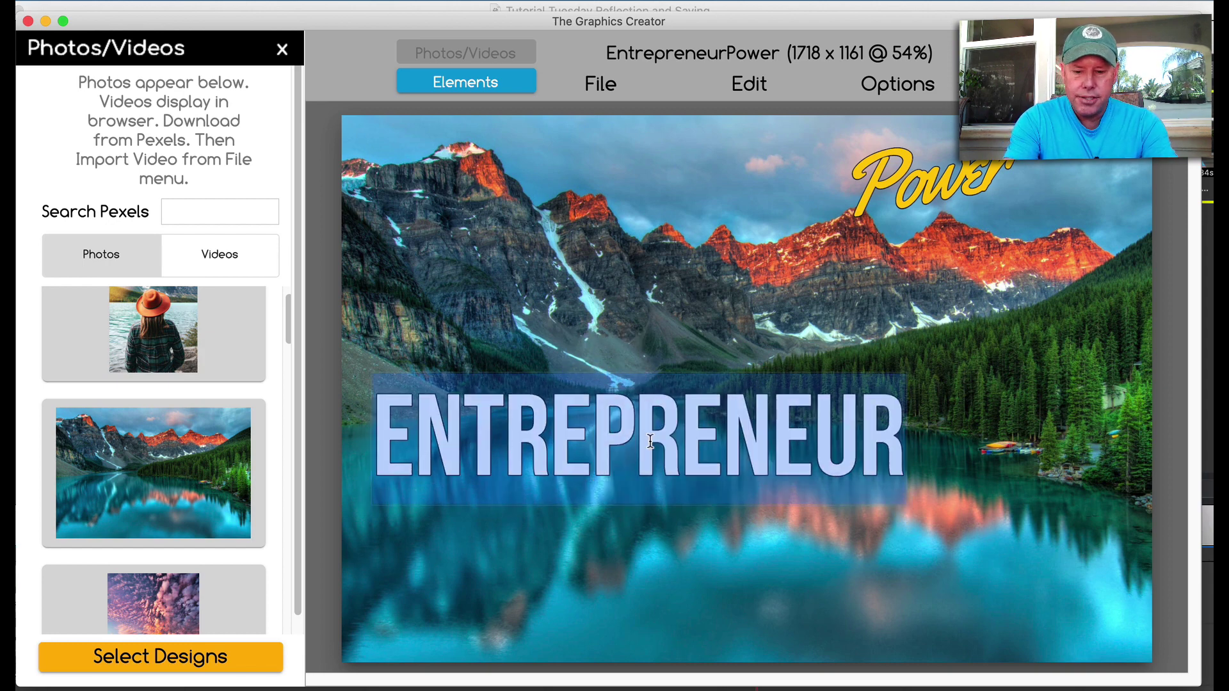
type("CAN")
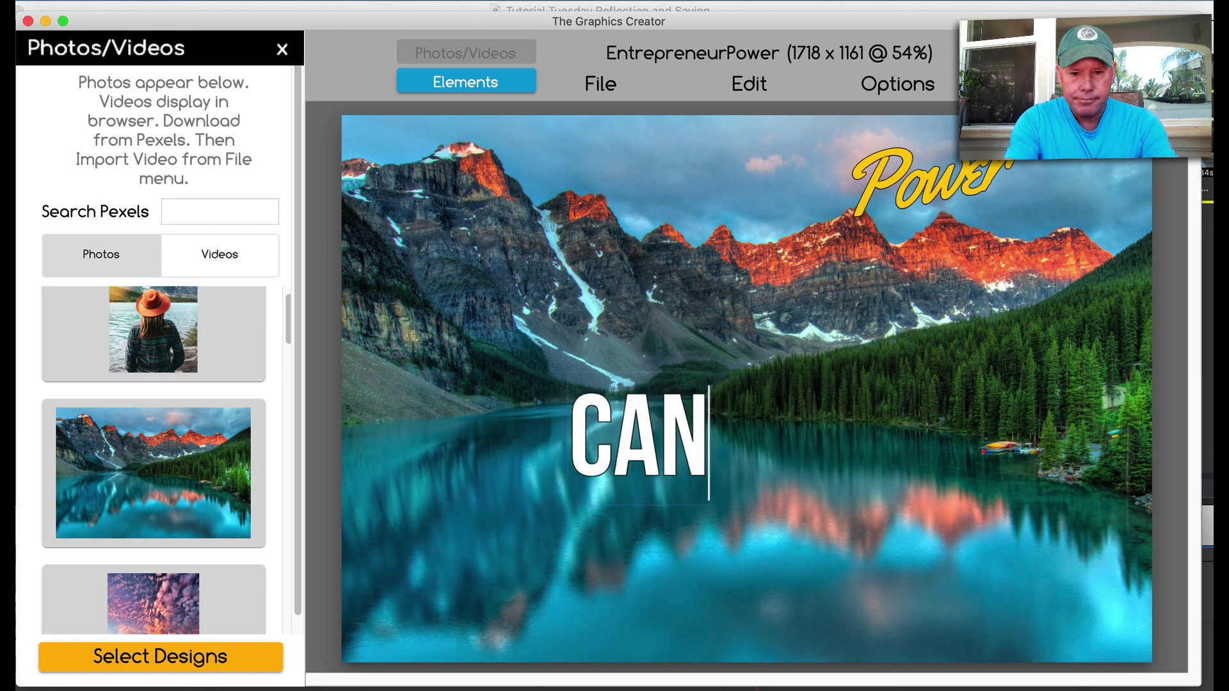
type("DADA")
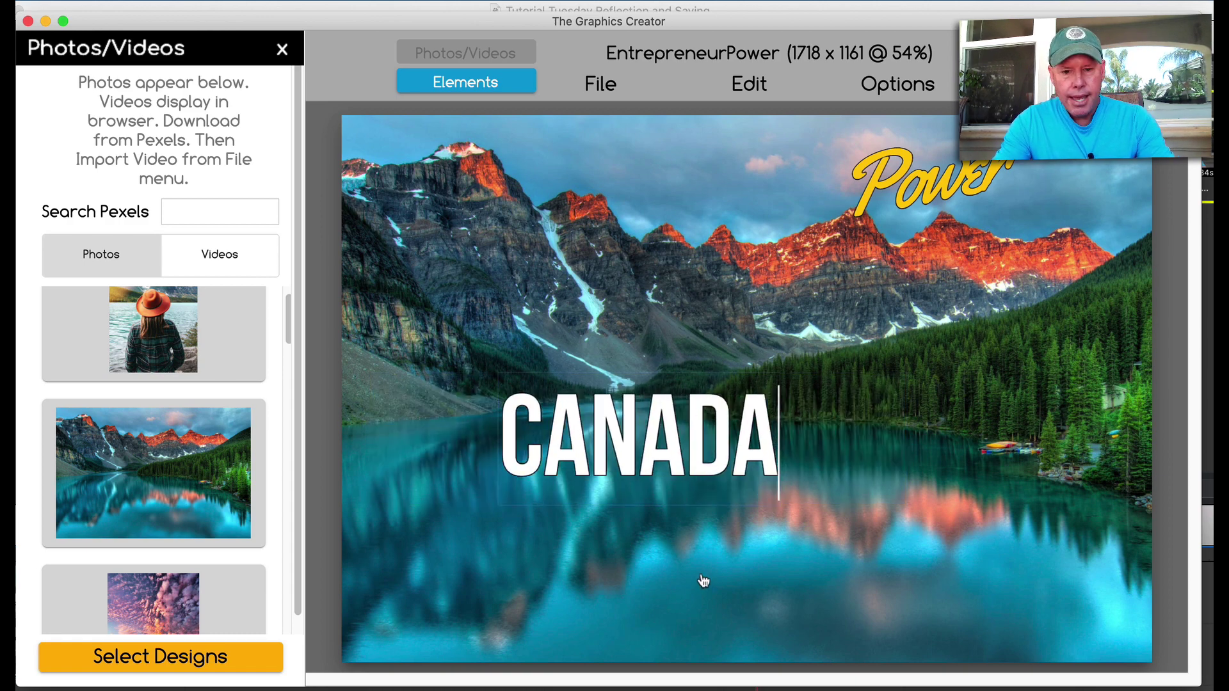
left_click(661, 491)
left_click_drag(647, 470, 886, 547)
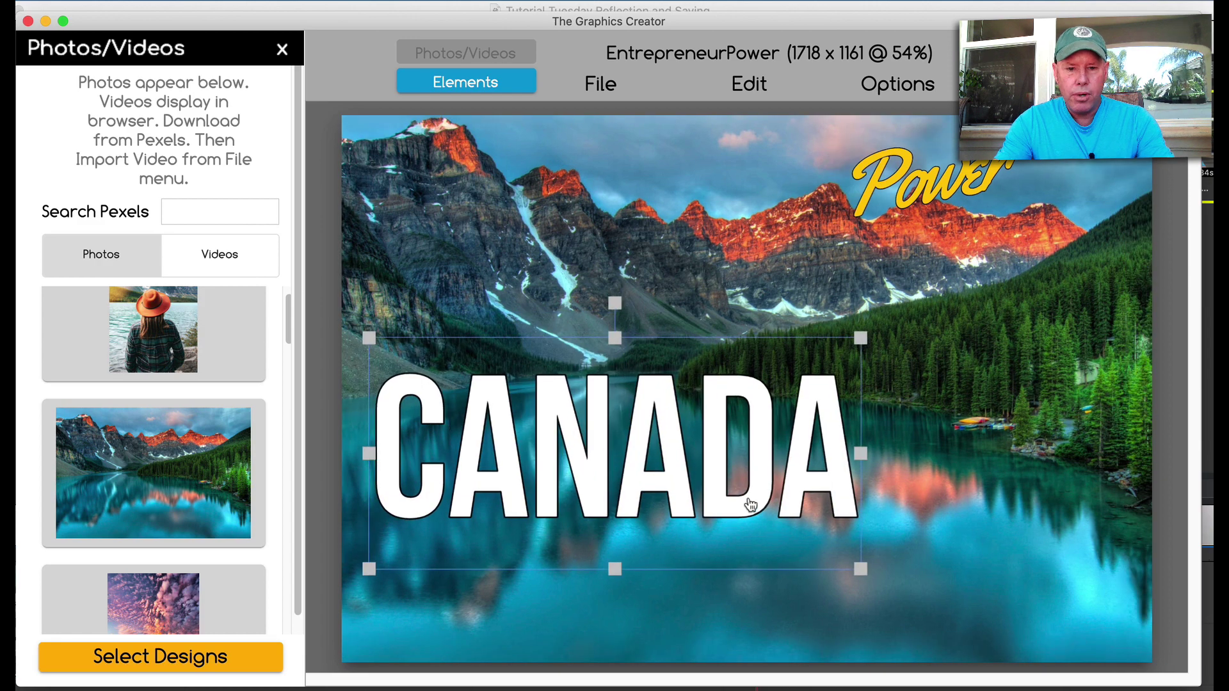
left_click_drag(756, 507, 765, 499)
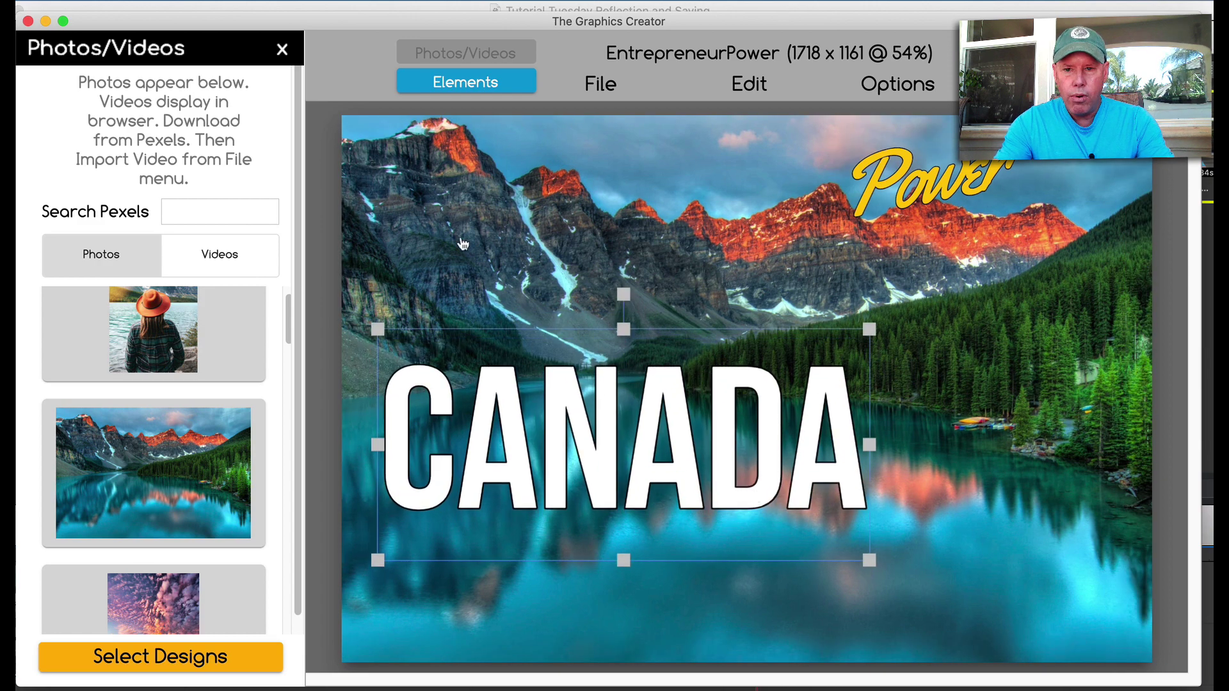
- Remove the black outline from CANADA and make it larger and higher over the lake
left_click(283, 50)
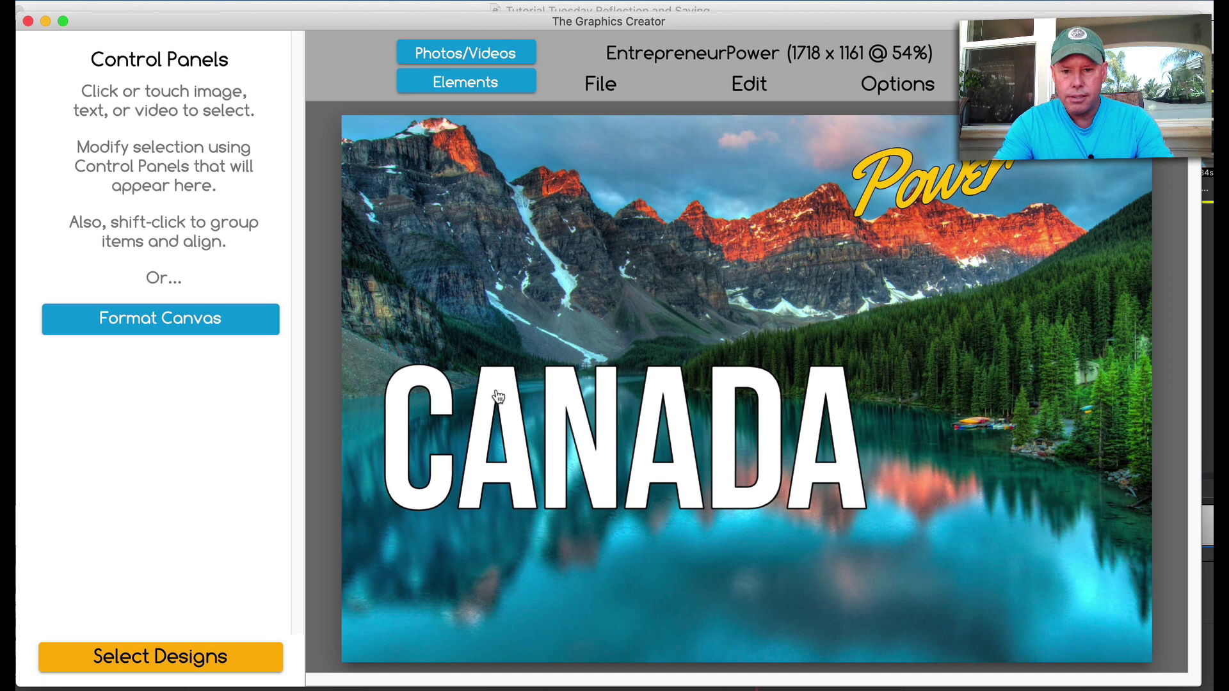
left_click_drag(498, 397, 494, 384)
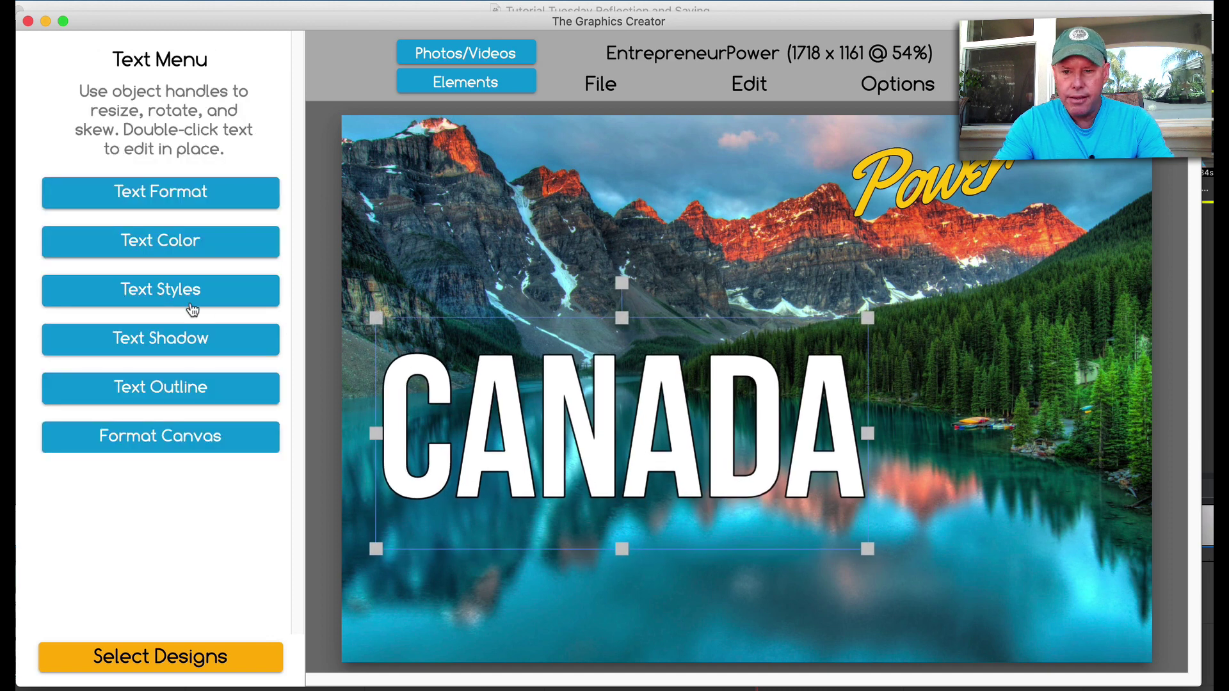
left_click(179, 402)
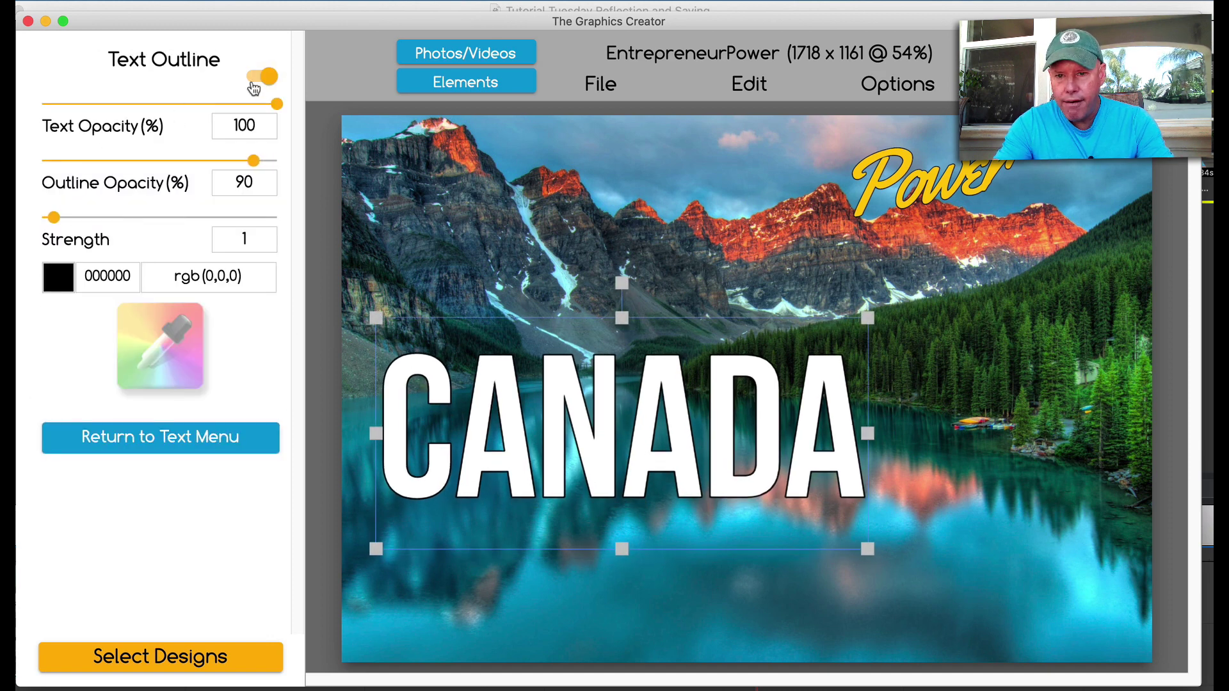
left_click(256, 82)
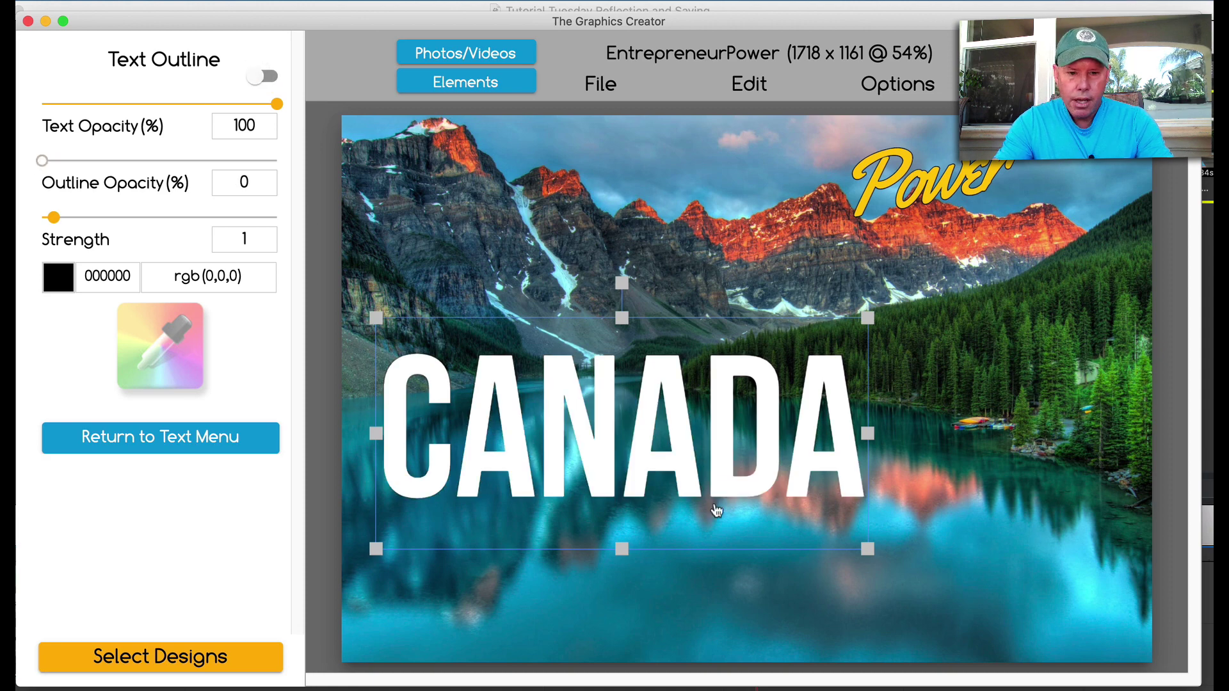
left_click_drag(875, 551, 896, 563)
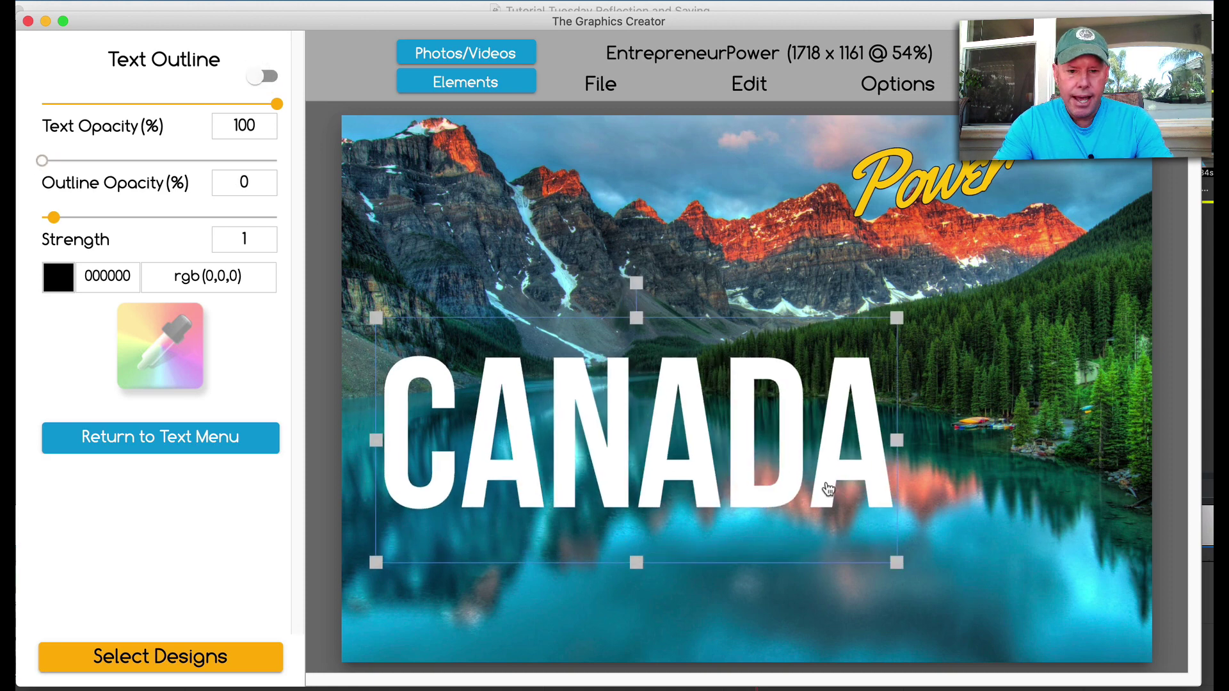
left_click_drag(823, 489, 823, 447)
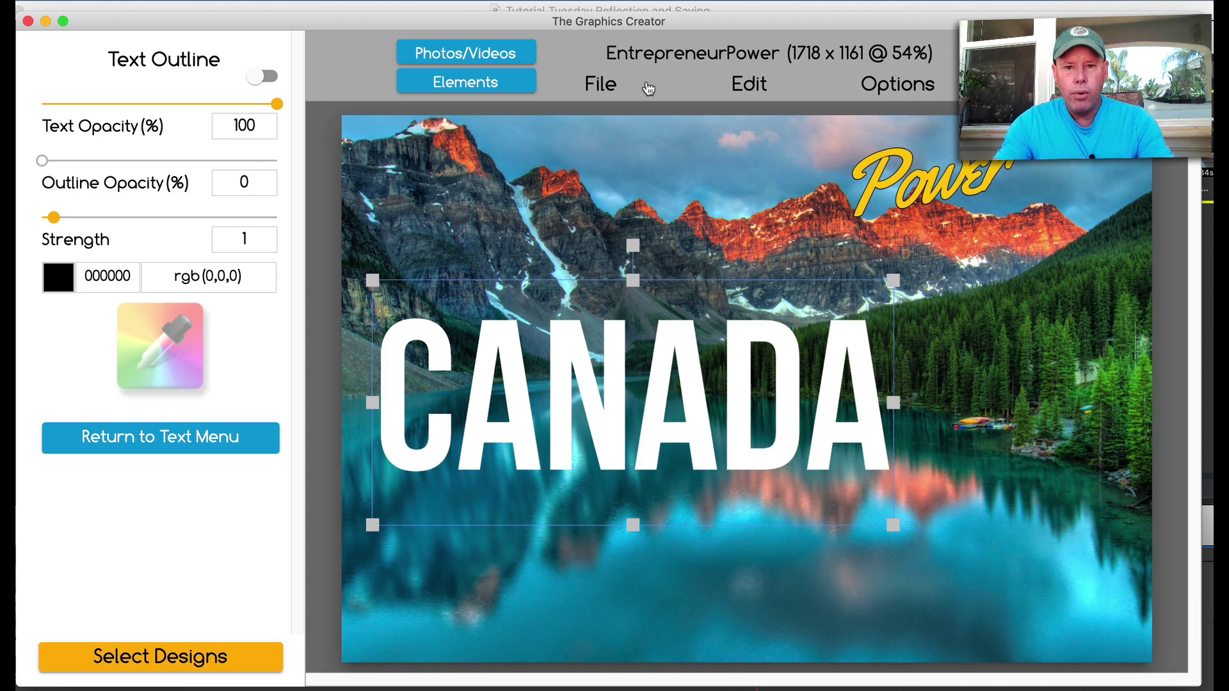
- Duplicate CANADA, flip the copy upside down, and place it directly under the original
left_click(746, 85)
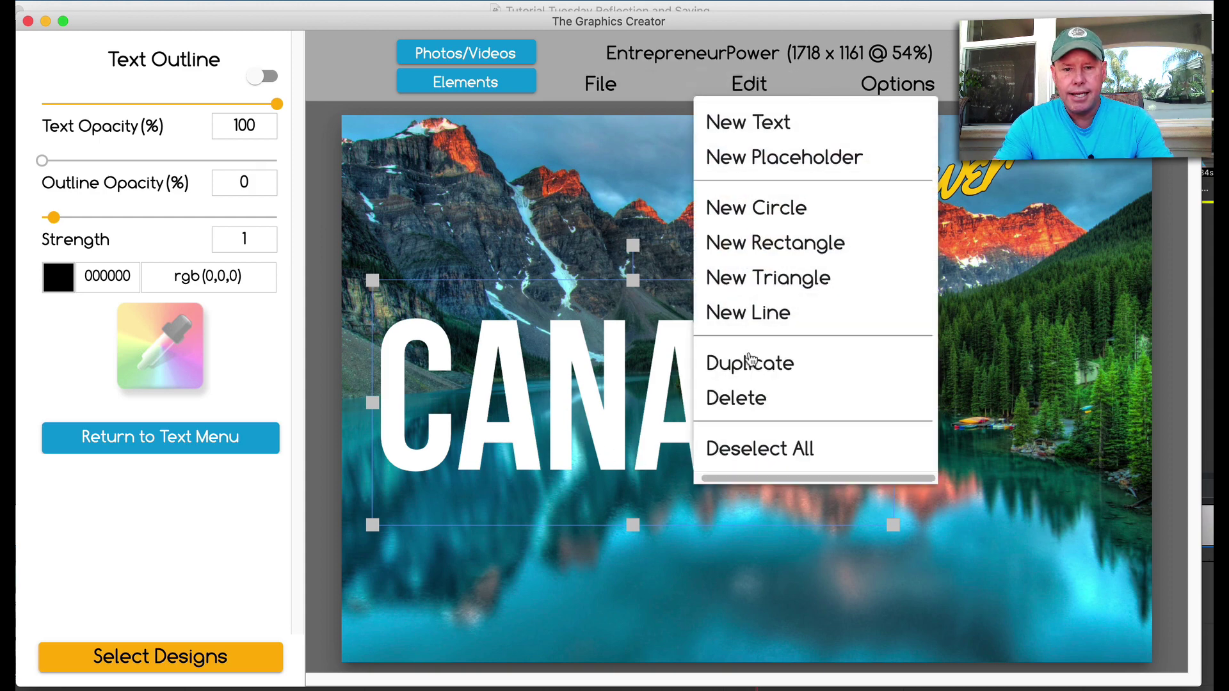
left_click(738, 370)
left_click_drag(697, 392, 662, 221)
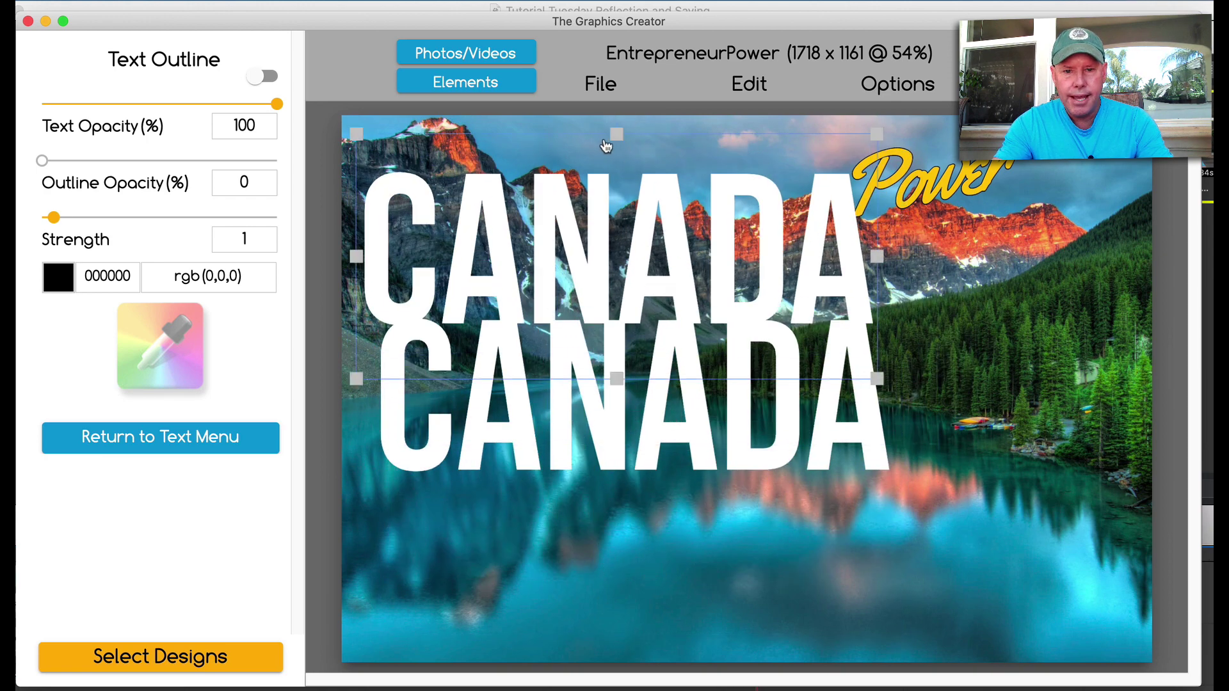
left_click_drag(616, 134, 649, 603)
left_click_drag(676, 555, 689, 594)
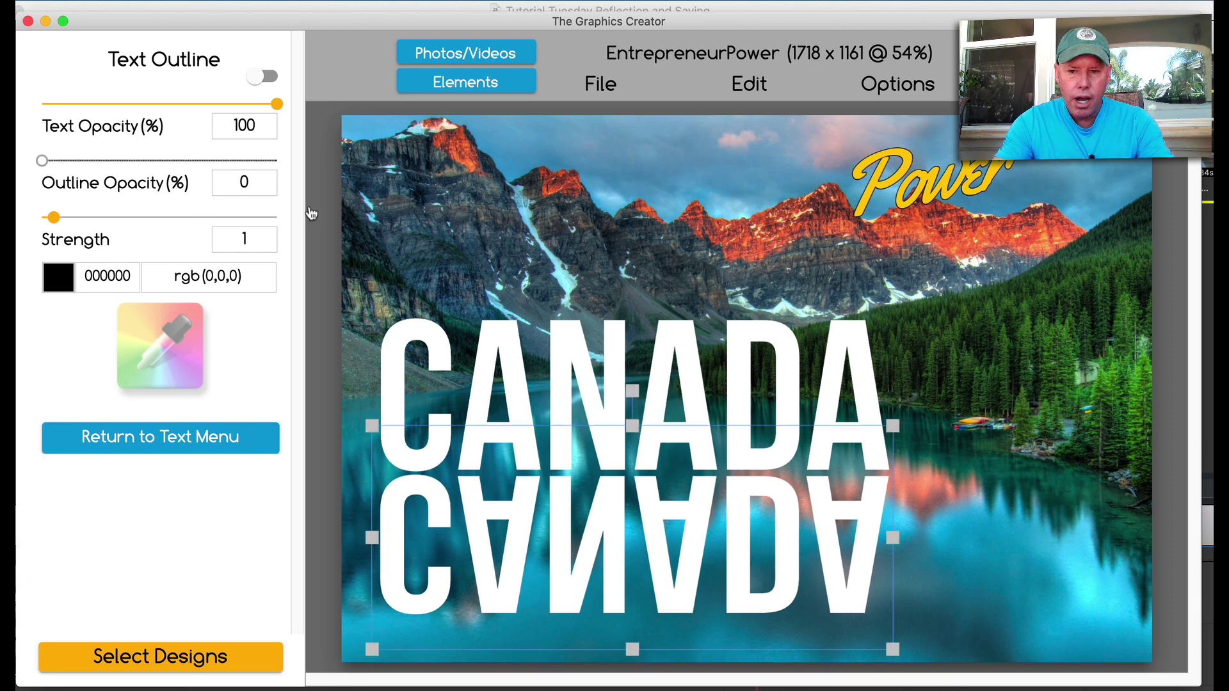
left_click_drag(277, 106, 29, 89)
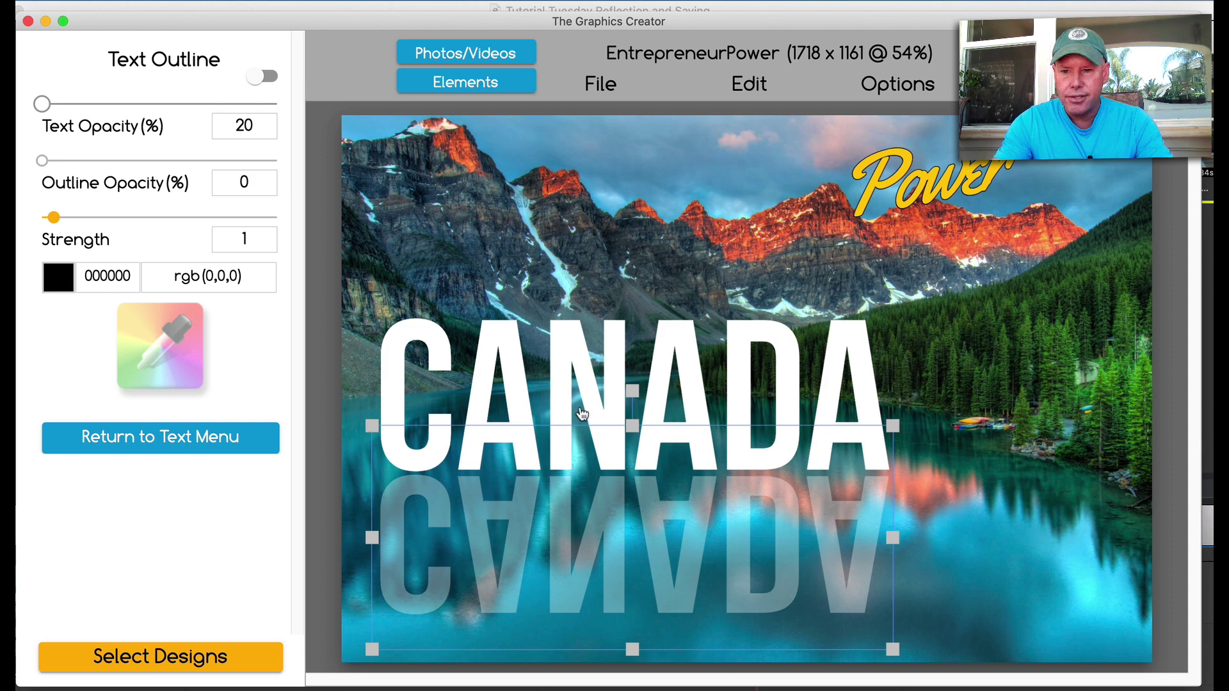
left_click_drag(43, 104, 322, 118)
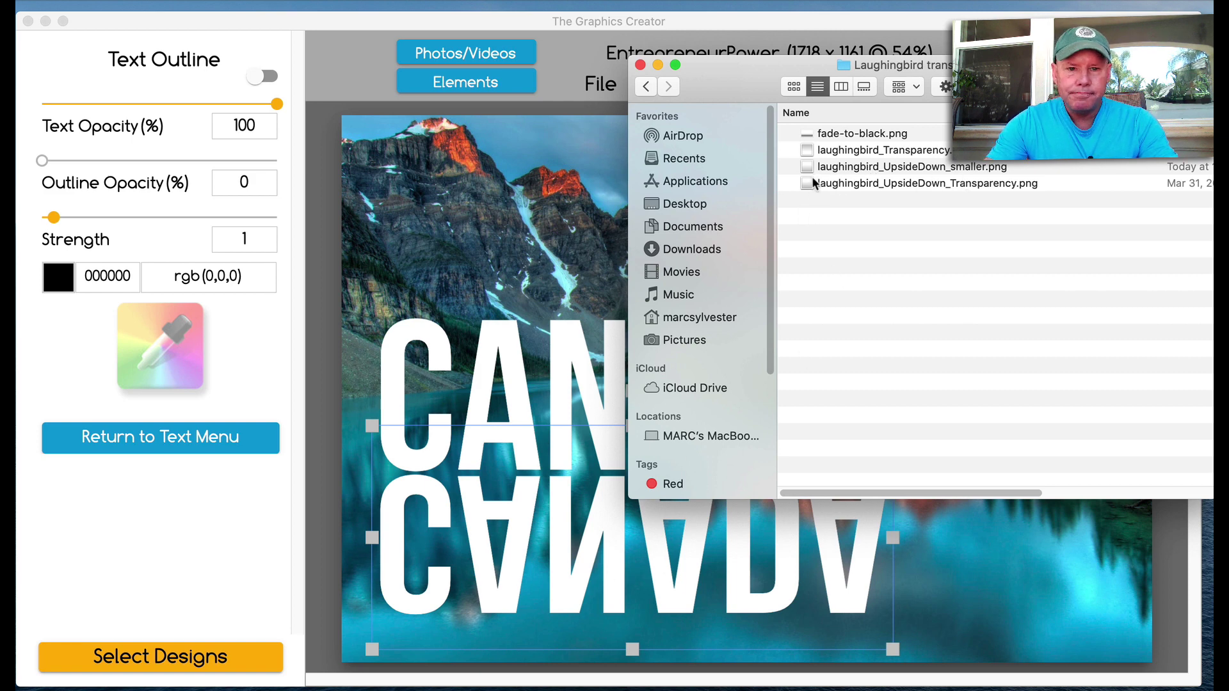
- Drag laughingbird_UpsideDown_smaller.png from Finder onto the upside-down CANADA copy
left_click_drag(809, 173, 671, 613)
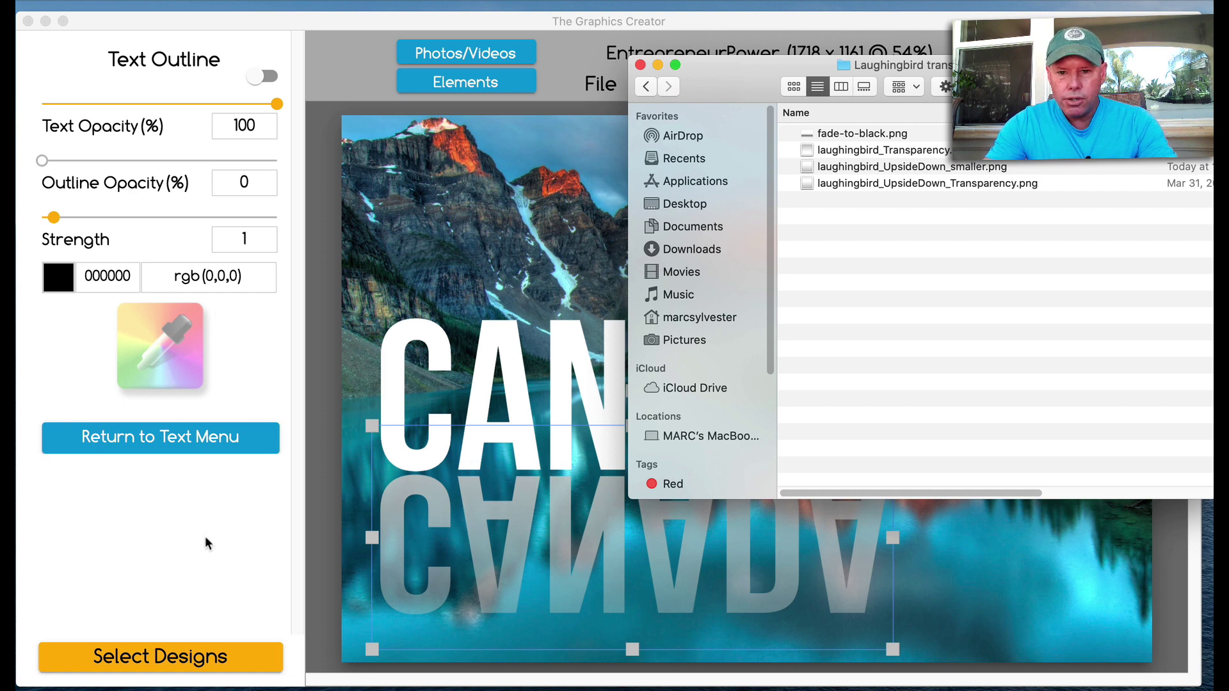
- Set the reflection's image fill to width 38 and 42% opacity
left_click(229, 525)
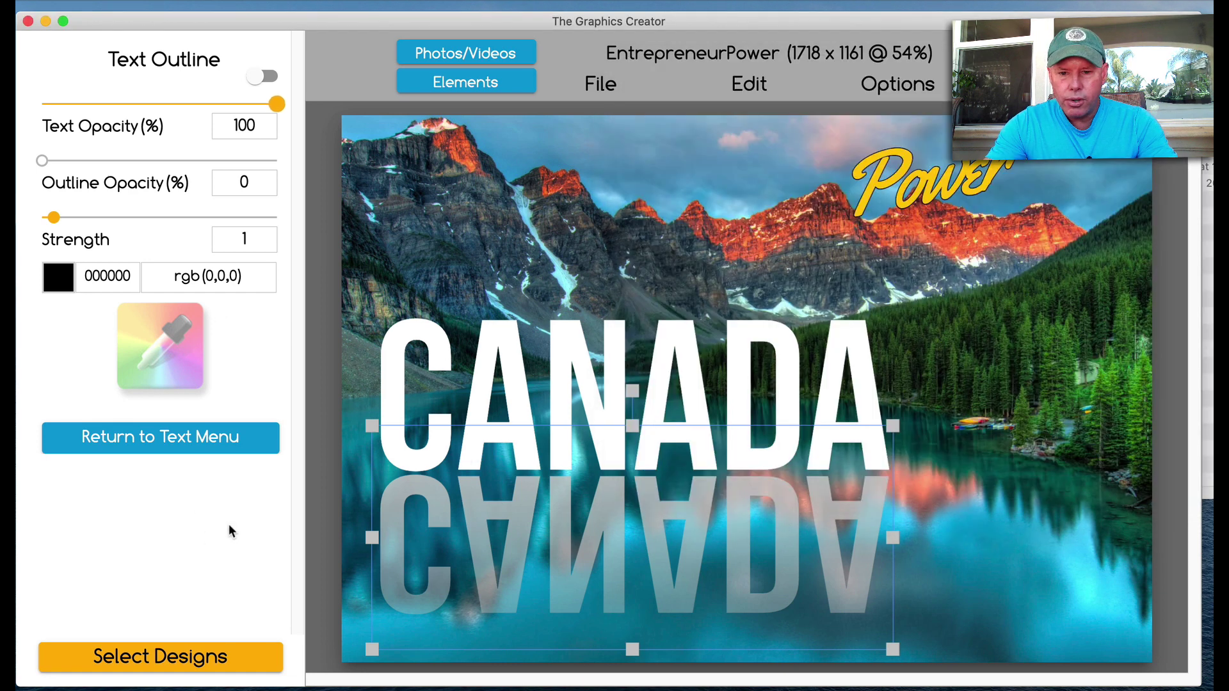
left_click(152, 445)
left_click(168, 237)
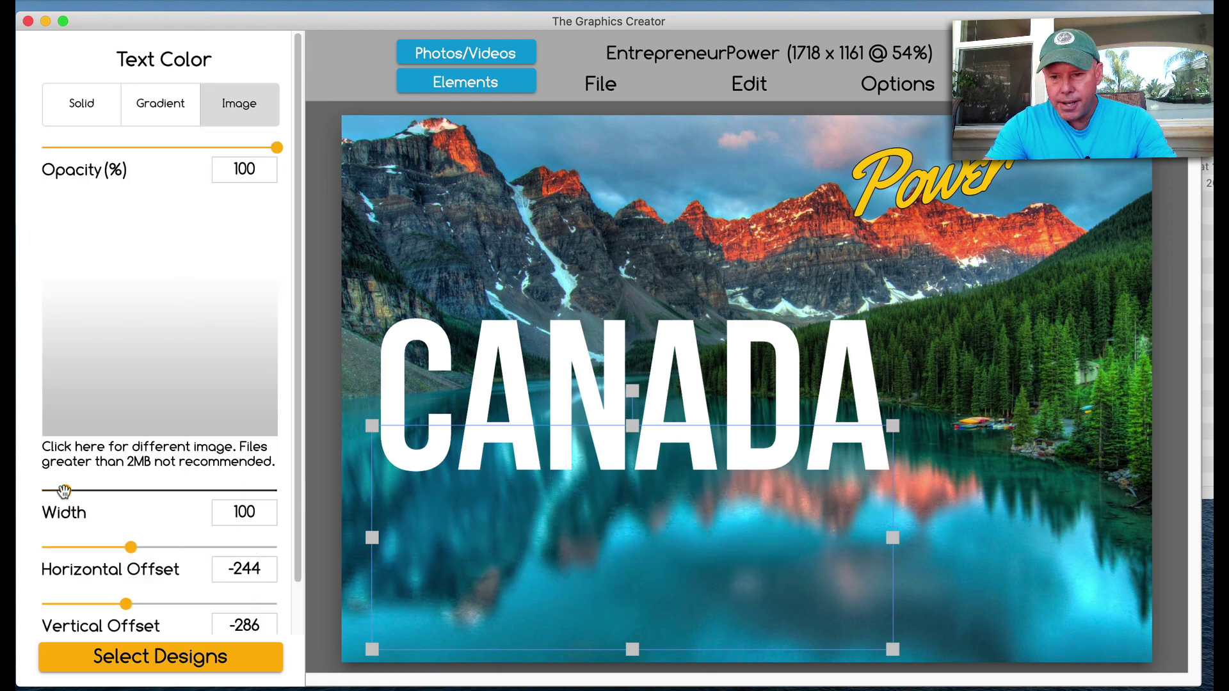
left_click_drag(64, 492, 57, 491)
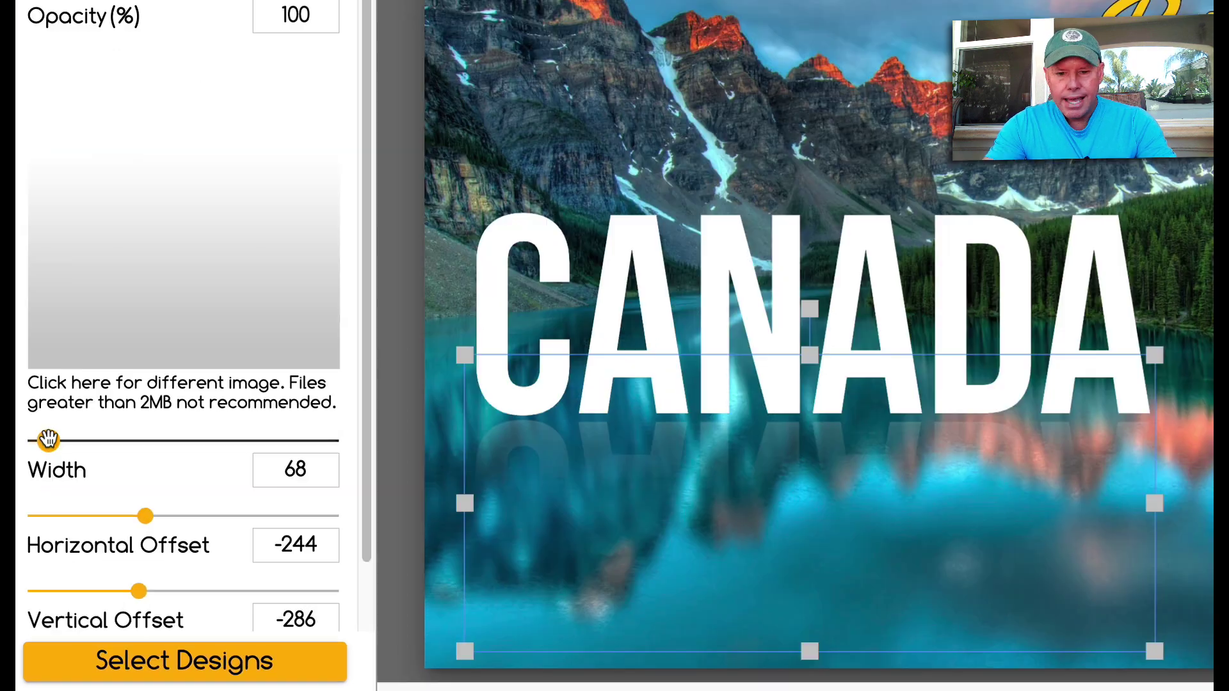
left_click_drag(48, 440, 39, 439)
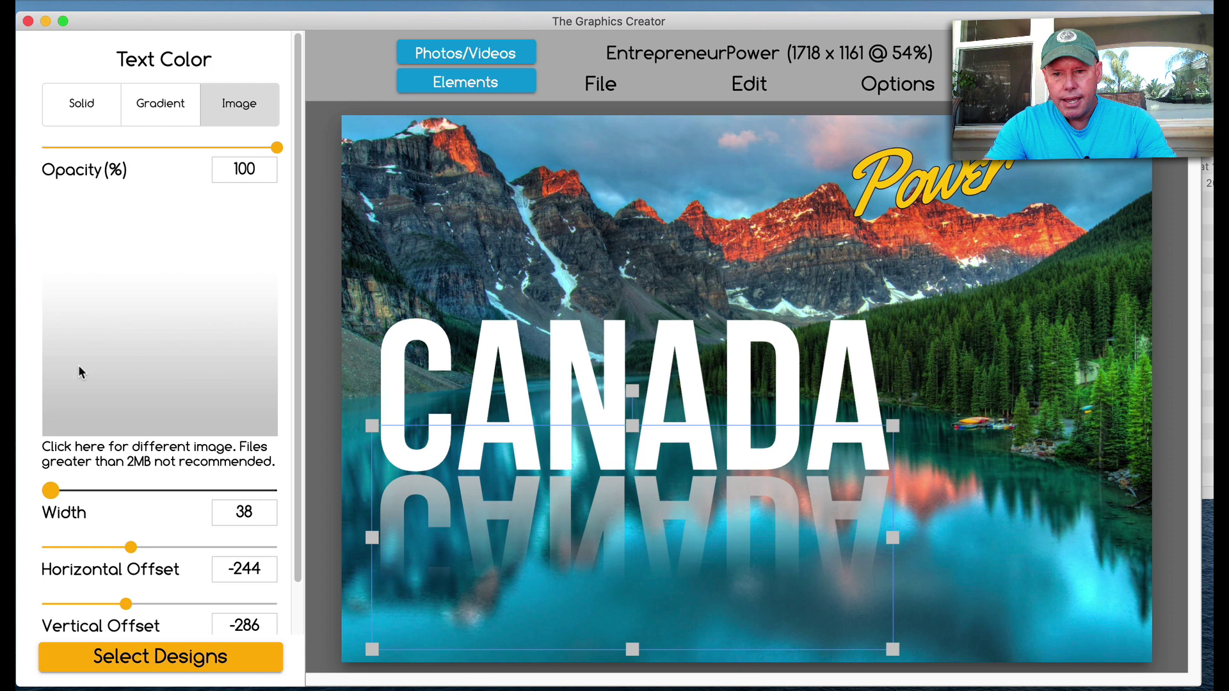
left_click_drag(275, 148, 106, 148)
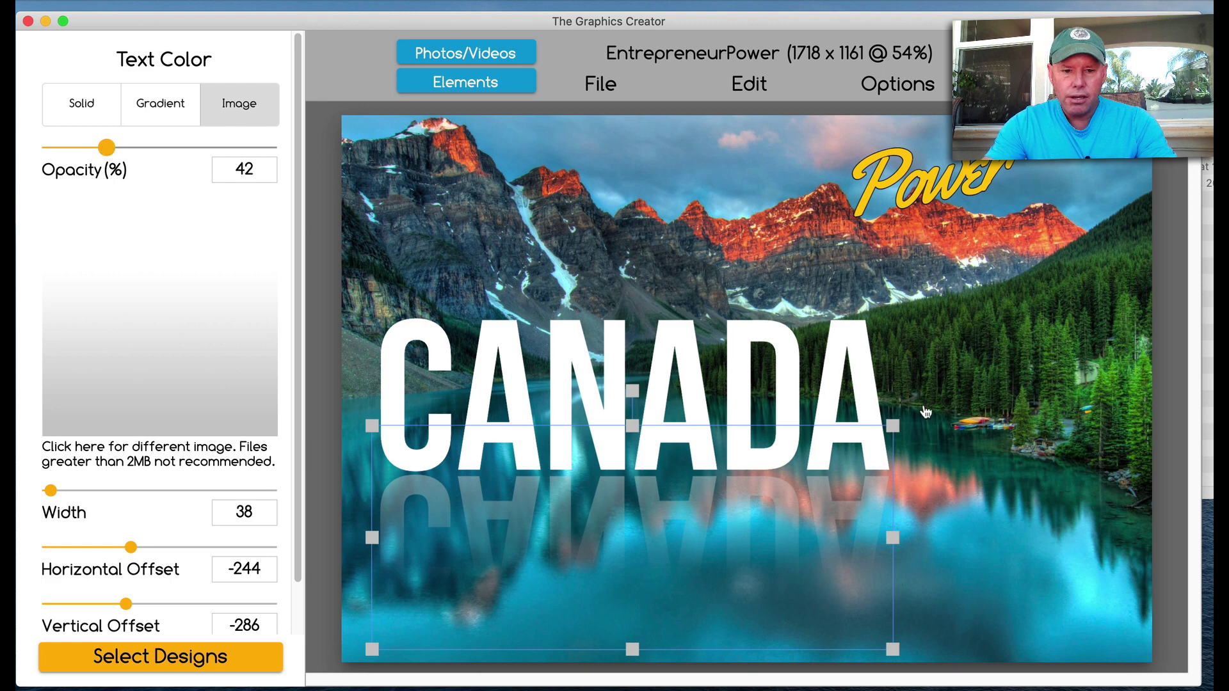
- Nudge the CANADA title slightly to adjust its position
left_click(946, 435)
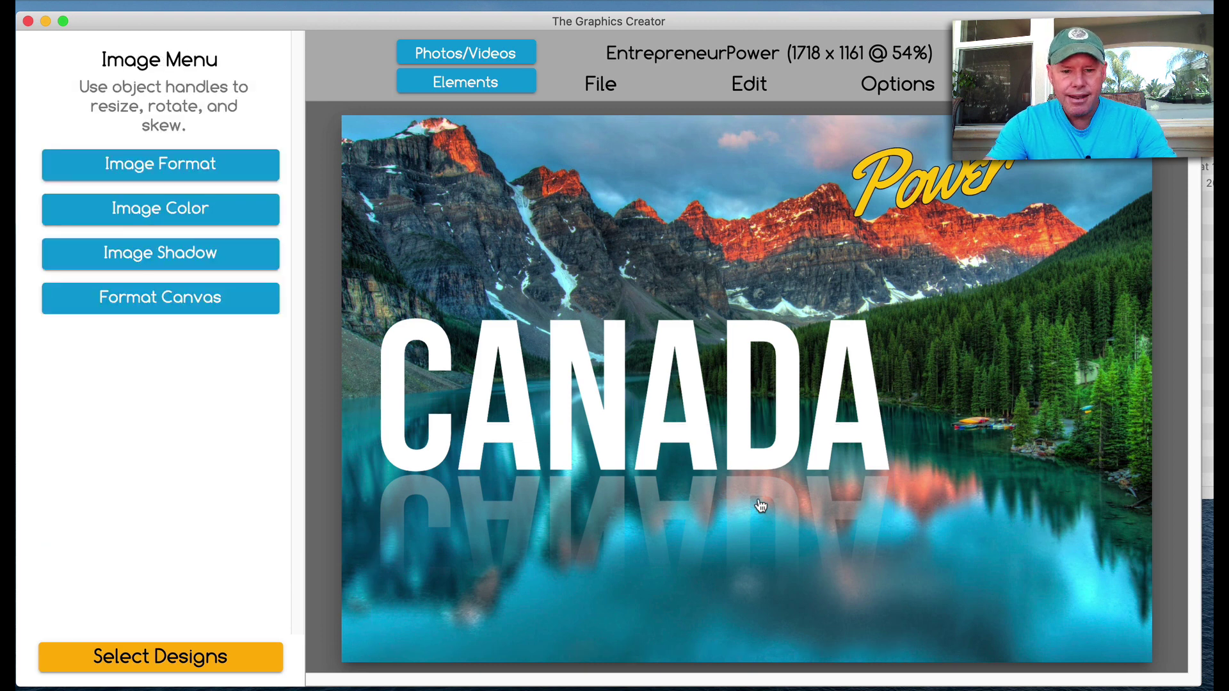
left_click(746, 447)
left_click_drag(746, 446, 744, 444)
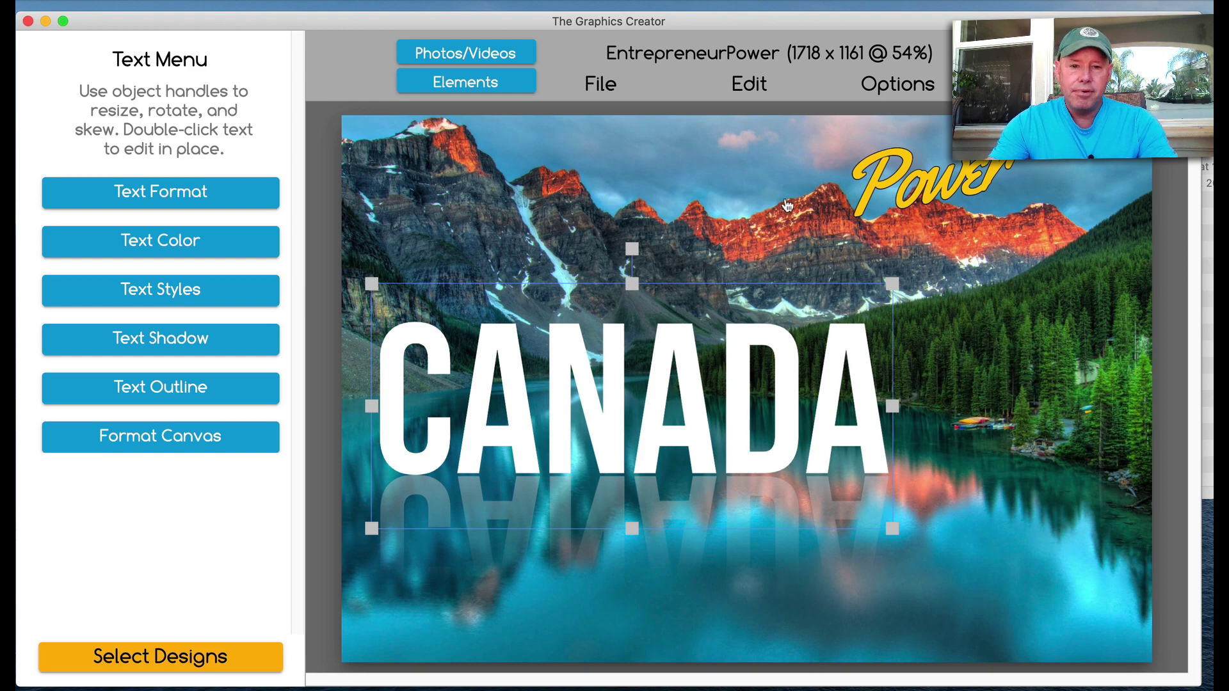
- Move the yellow Power text above CANADA and change it to 'Welcome to'
left_click_drag(872, 186, 402, 290)
double_click(401, 289)
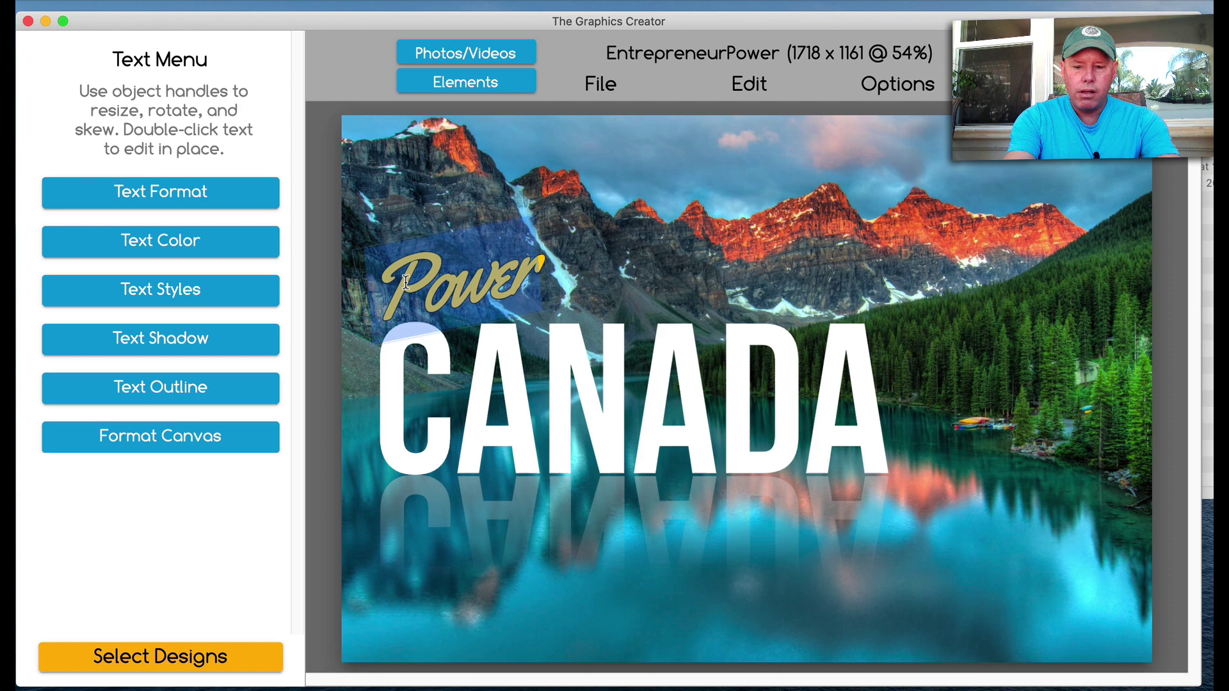
type("Welcome to")
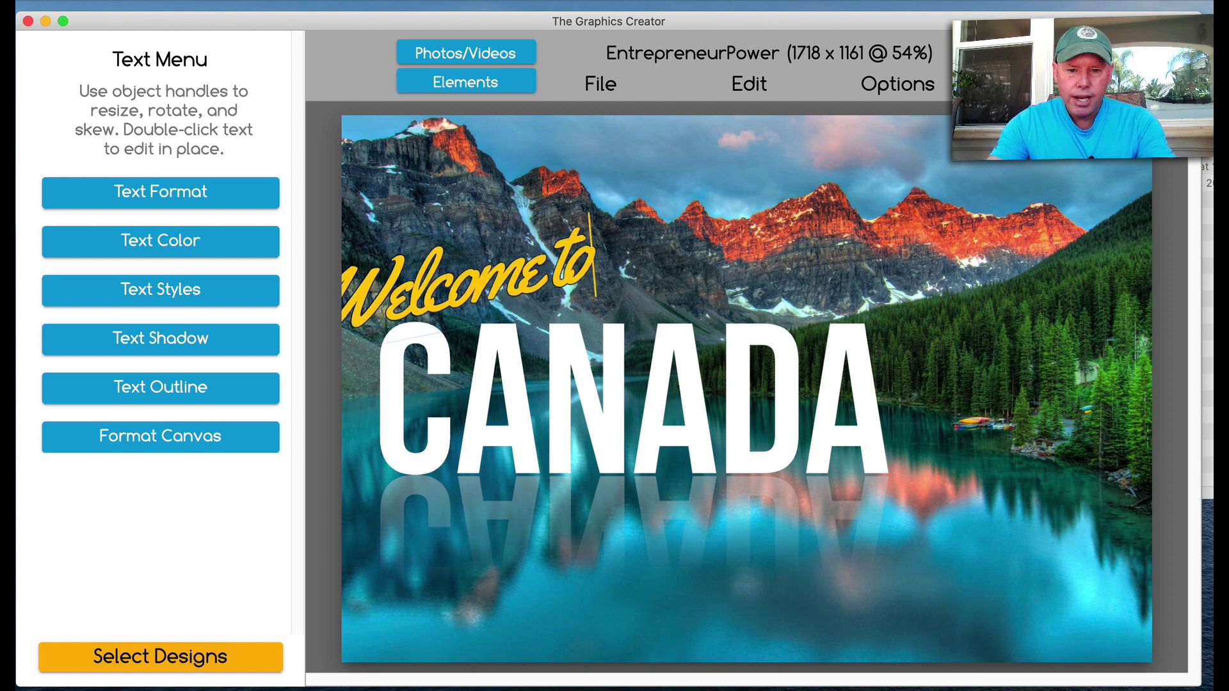
left_click(836, 237)
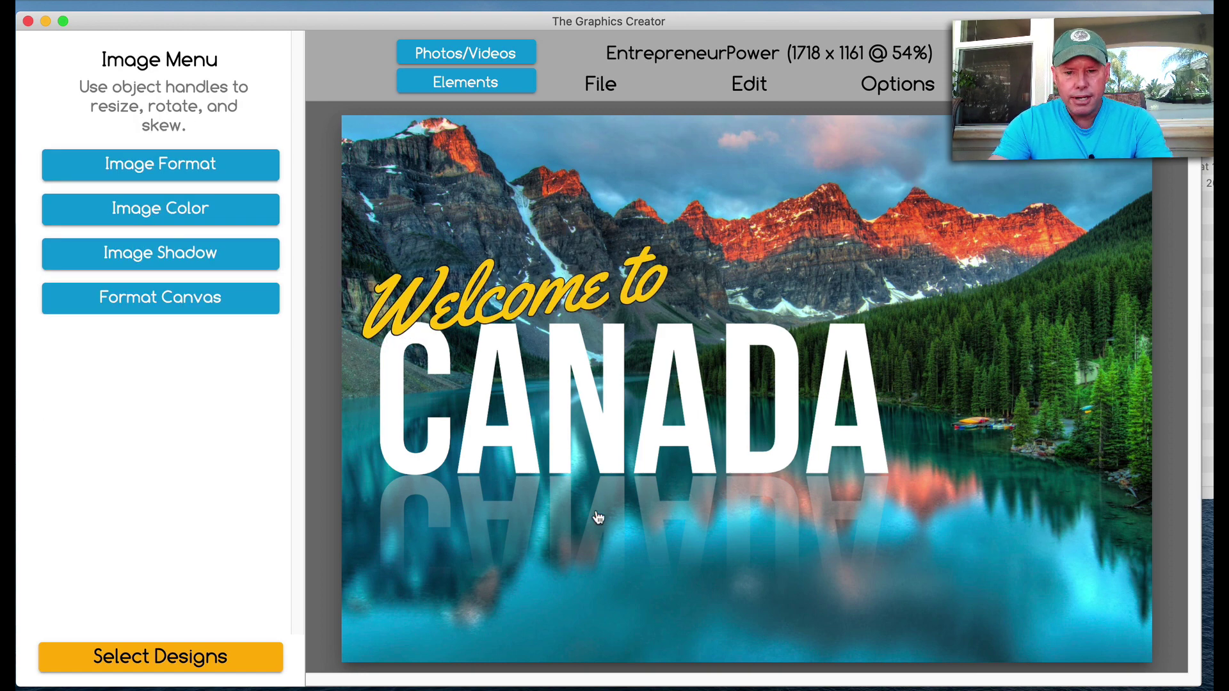
- Raise the reflected CANADA's image fill opacity to 88%
left_click(567, 498)
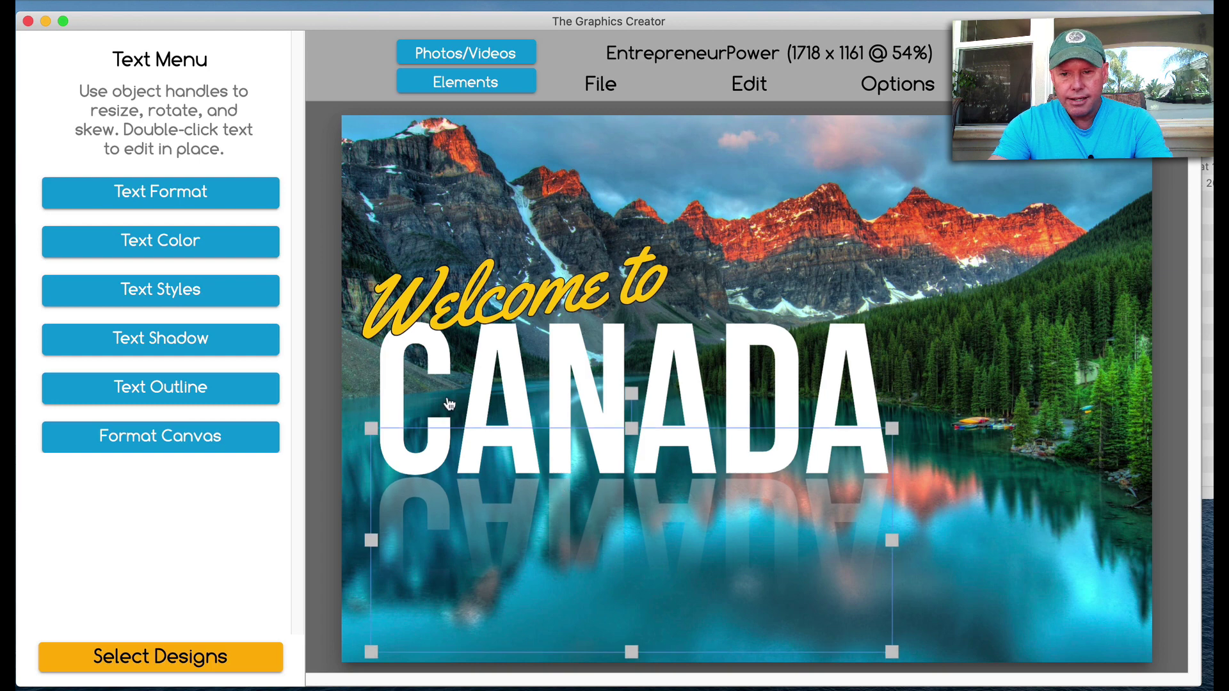
left_click(174, 195)
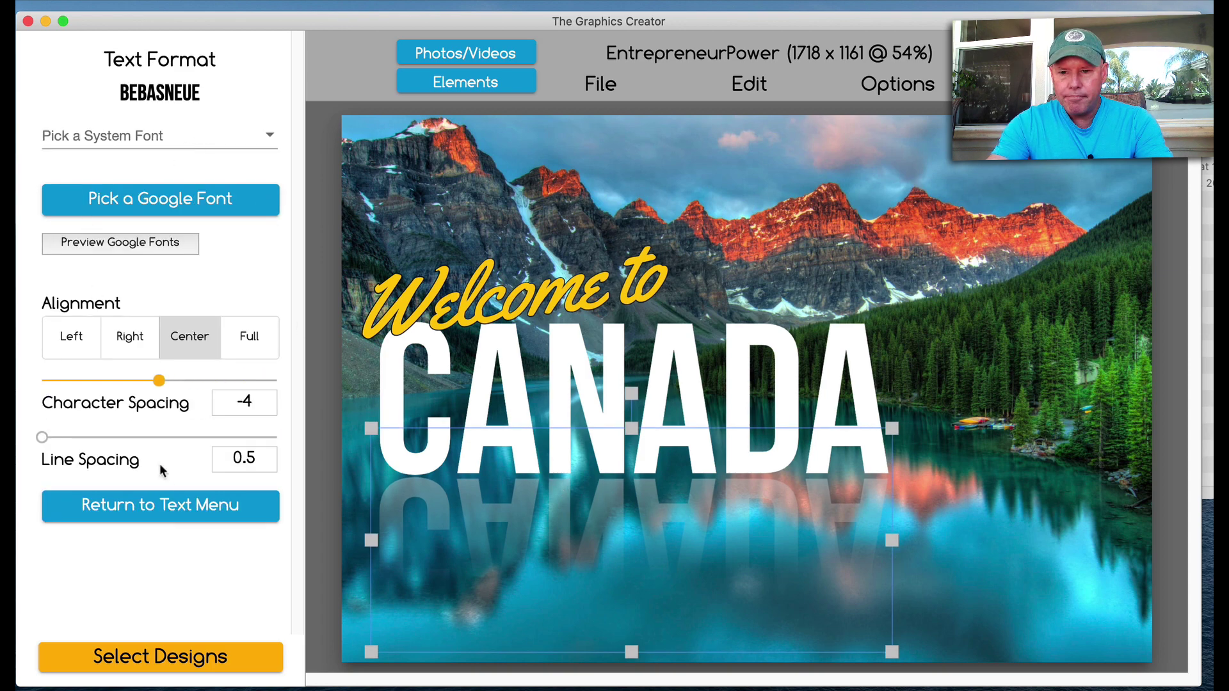
left_click(167, 525)
left_click(136, 243)
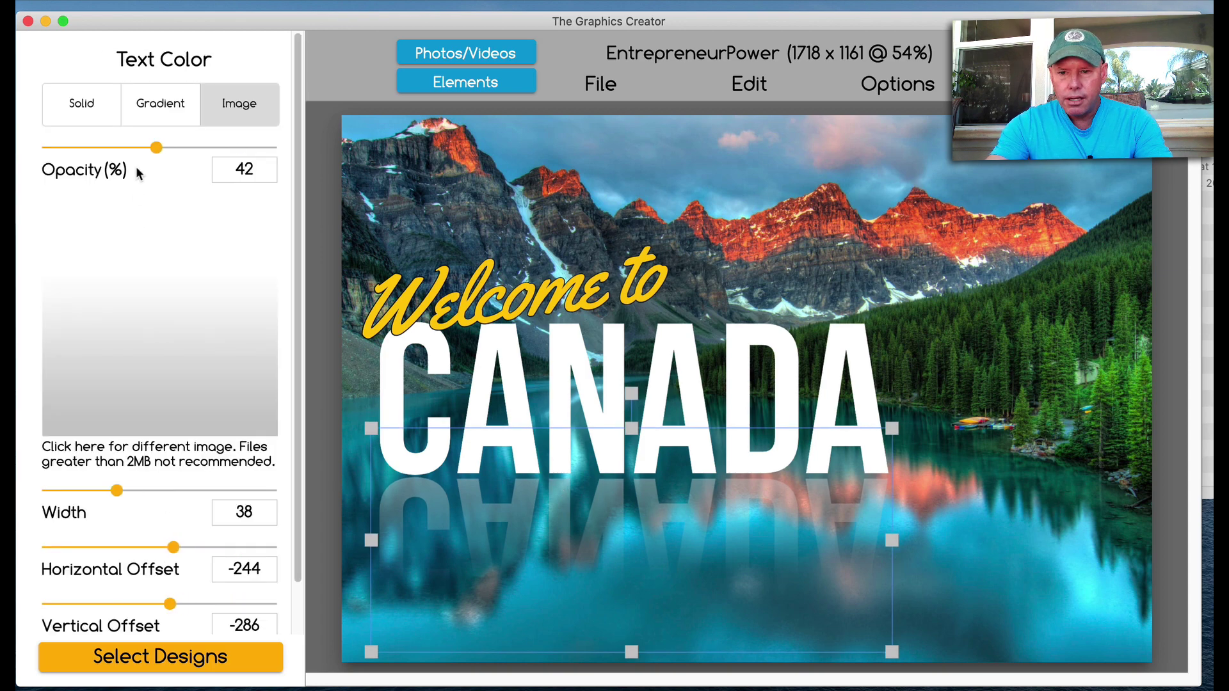
left_click_drag(102, 148, 246, 154)
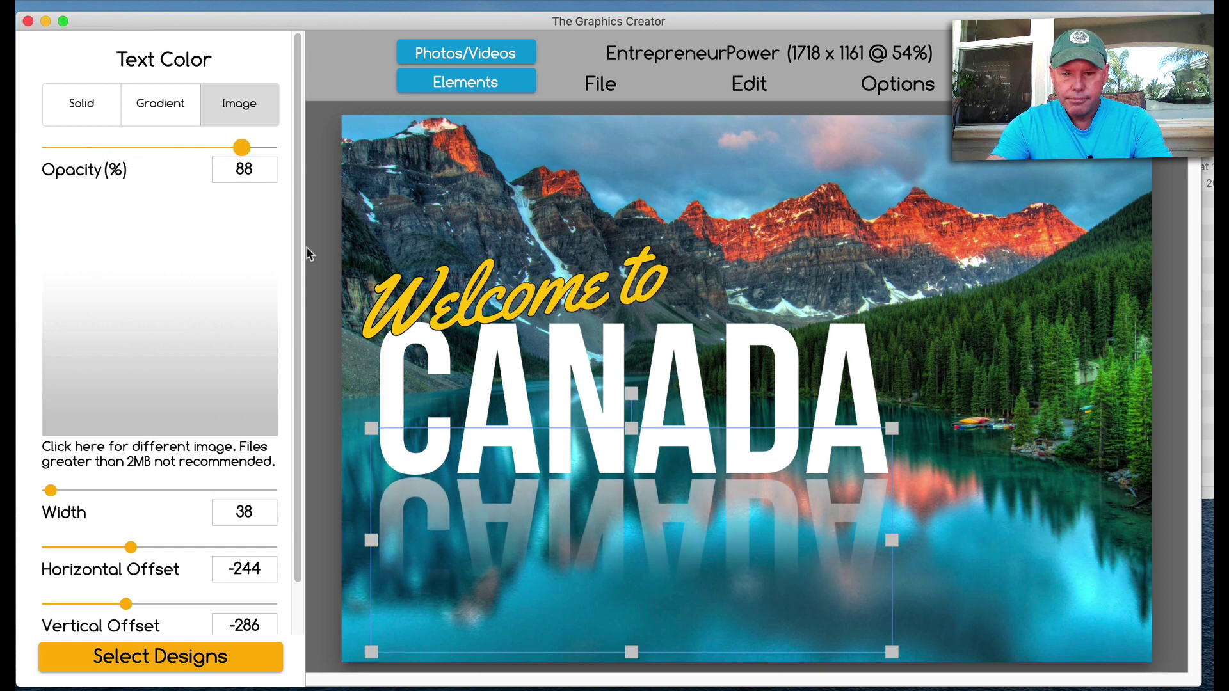
left_click(717, 216)
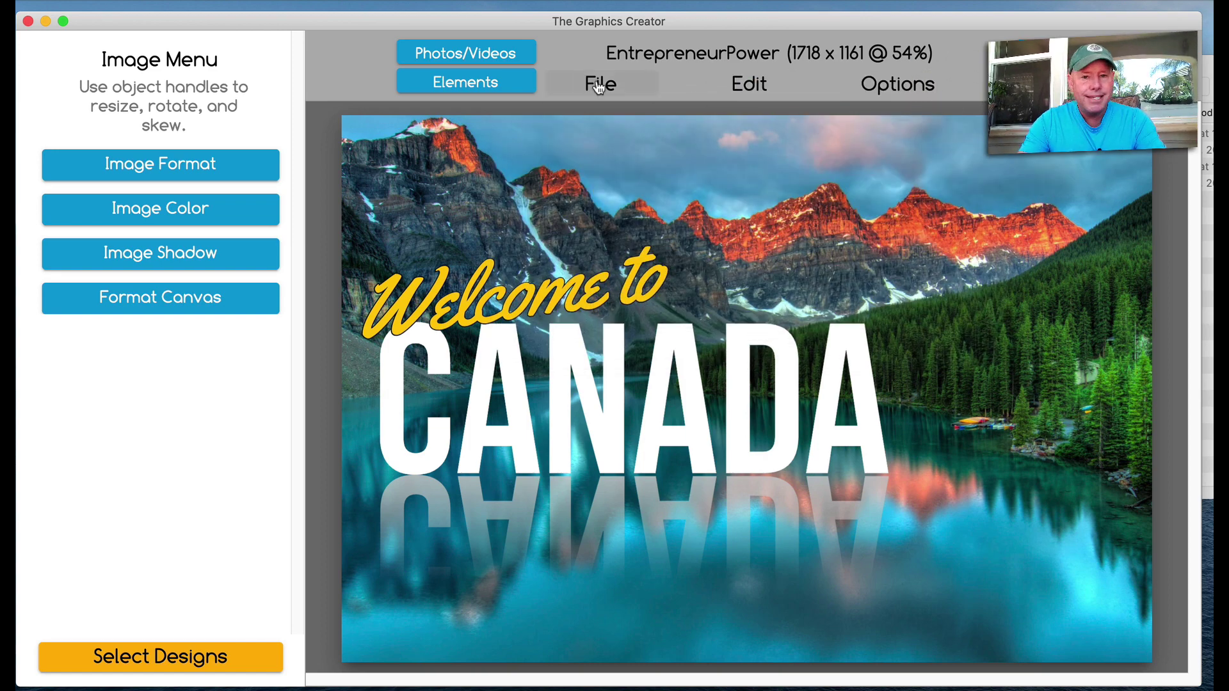
- Use File > Save As to name the design Canada1 in a new Canada Images set
left_click(598, 87)
left_click(618, 192)
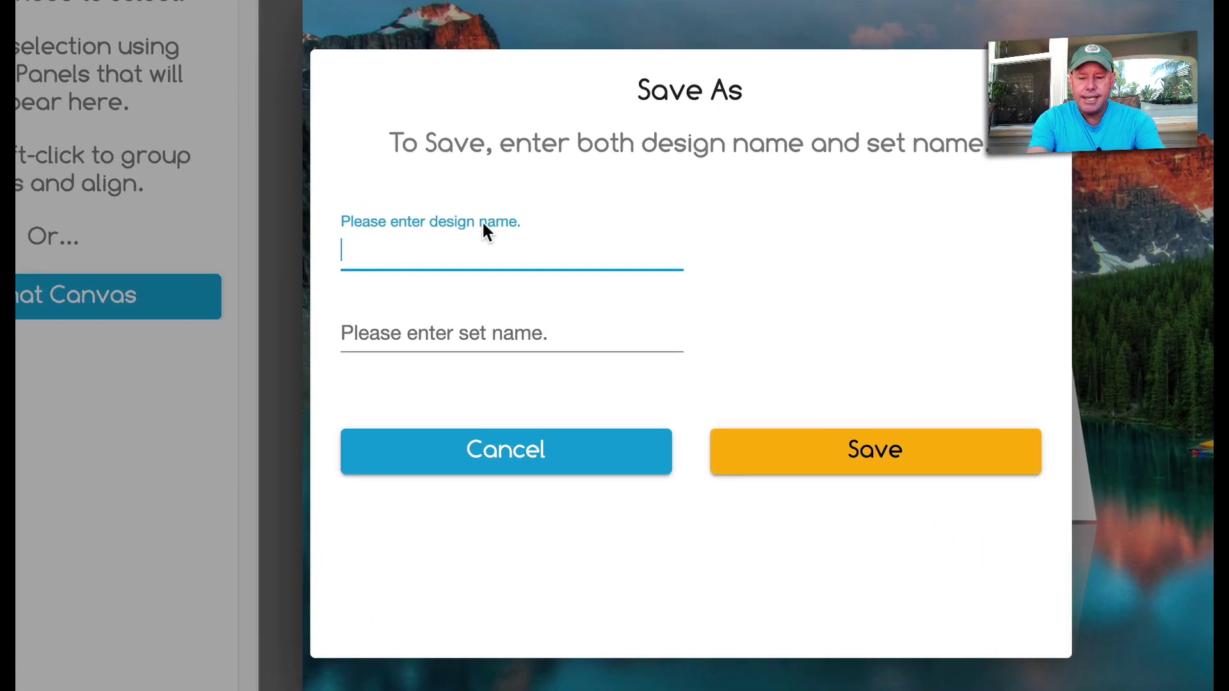
type("Canada1")
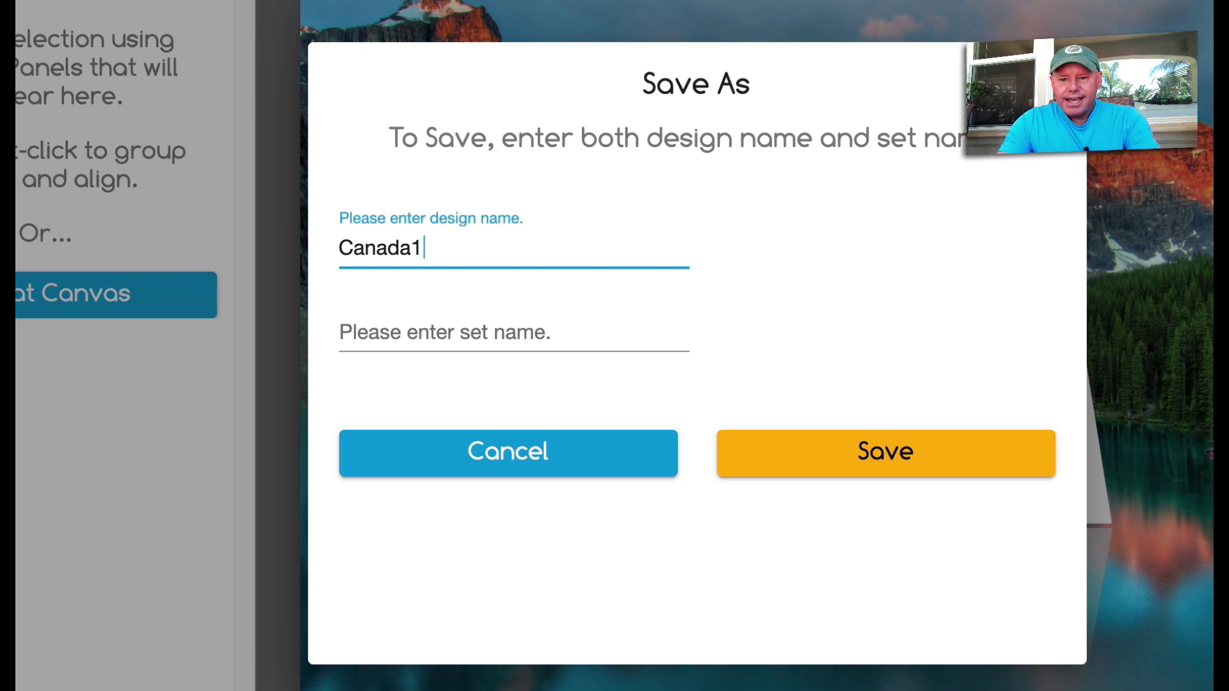
left_click(494, 329)
type("Can")
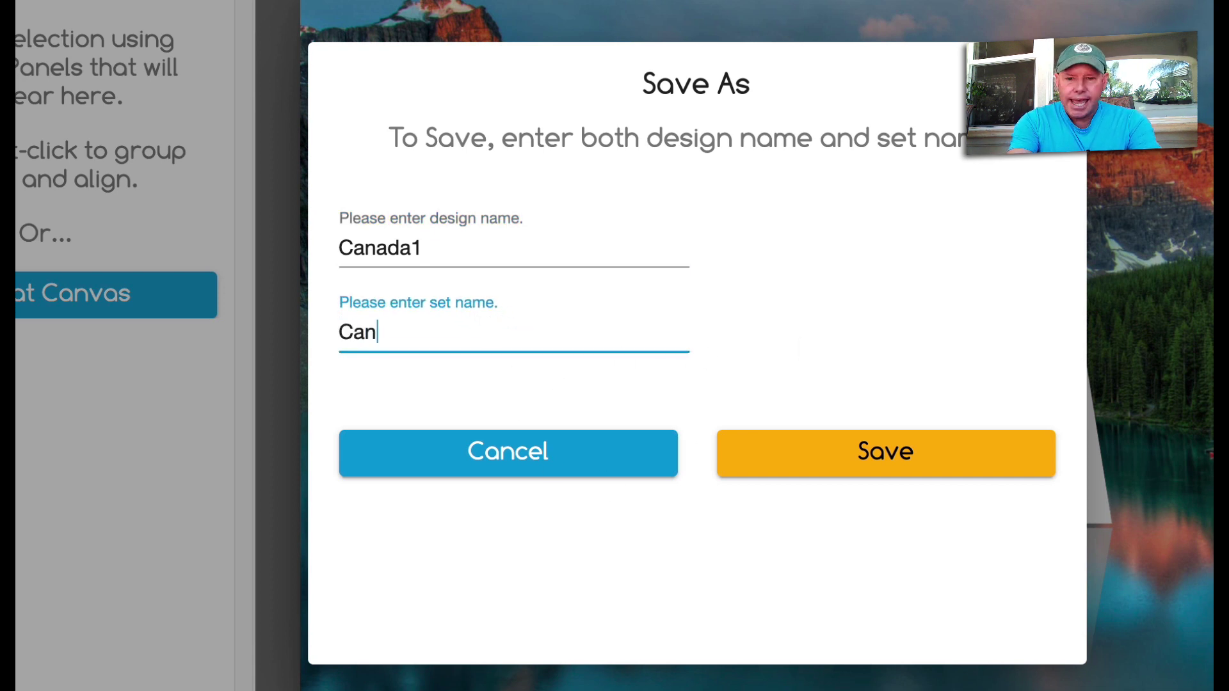
type("ada Images")
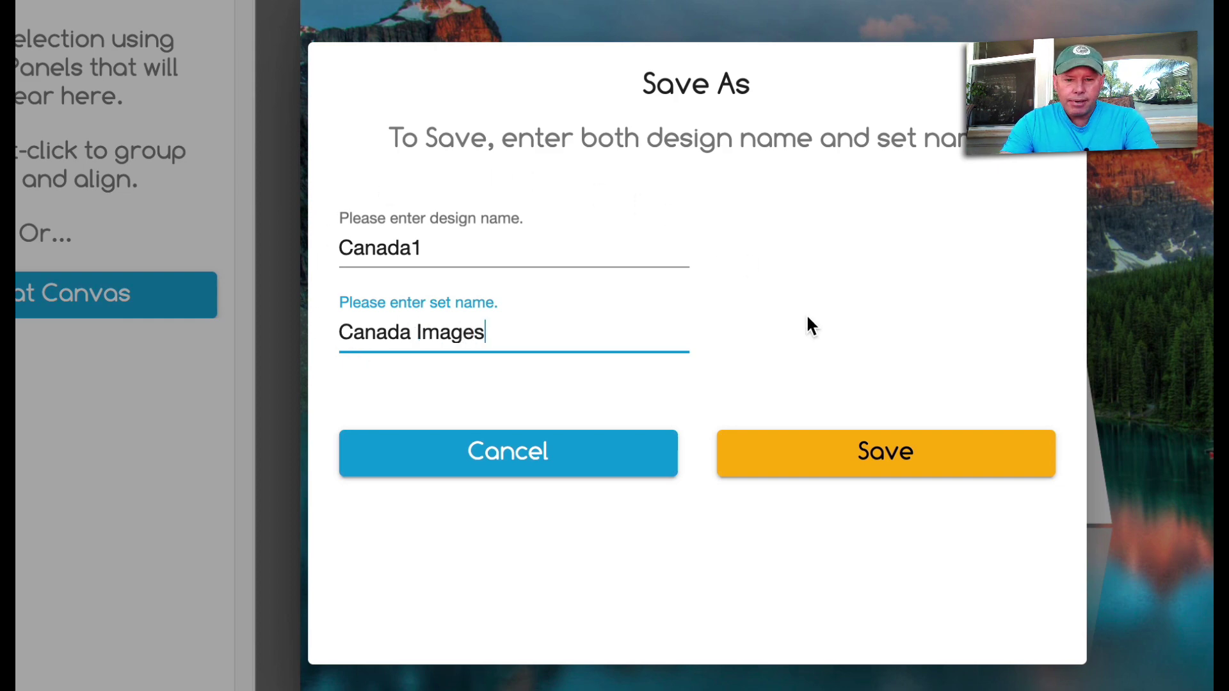
left_click(880, 470)
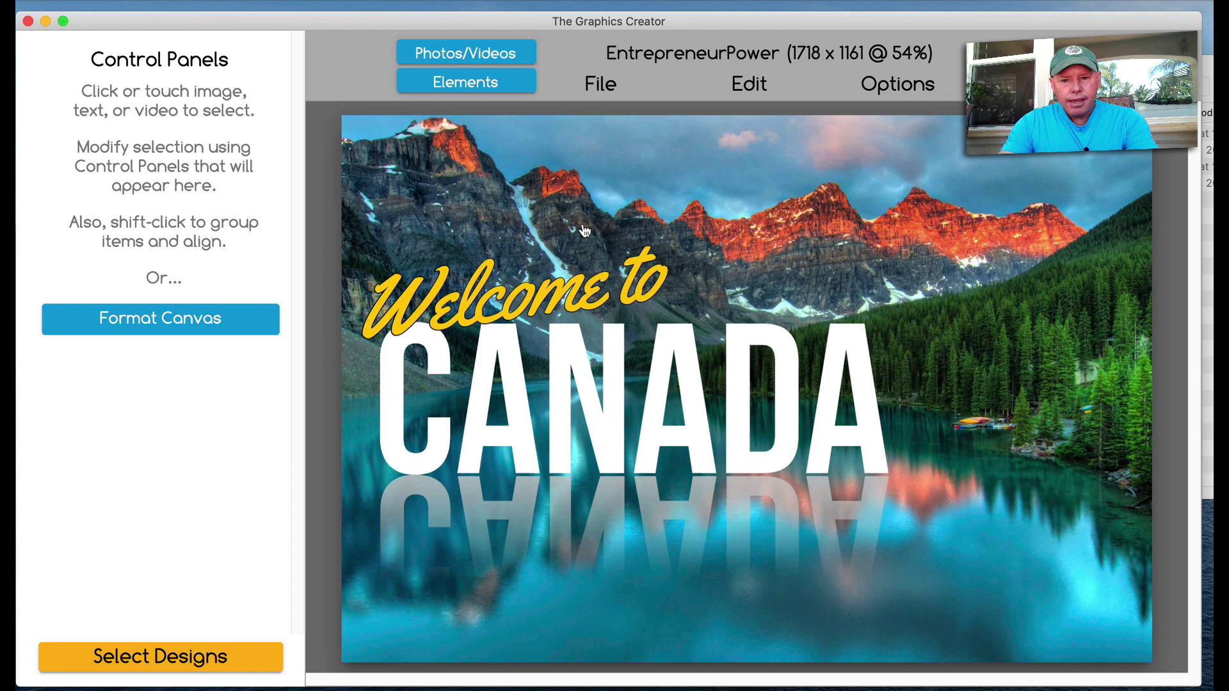
- In Select Designs, choose the Canada Images set and open the Canada1 thumbnail
left_click(220, 658)
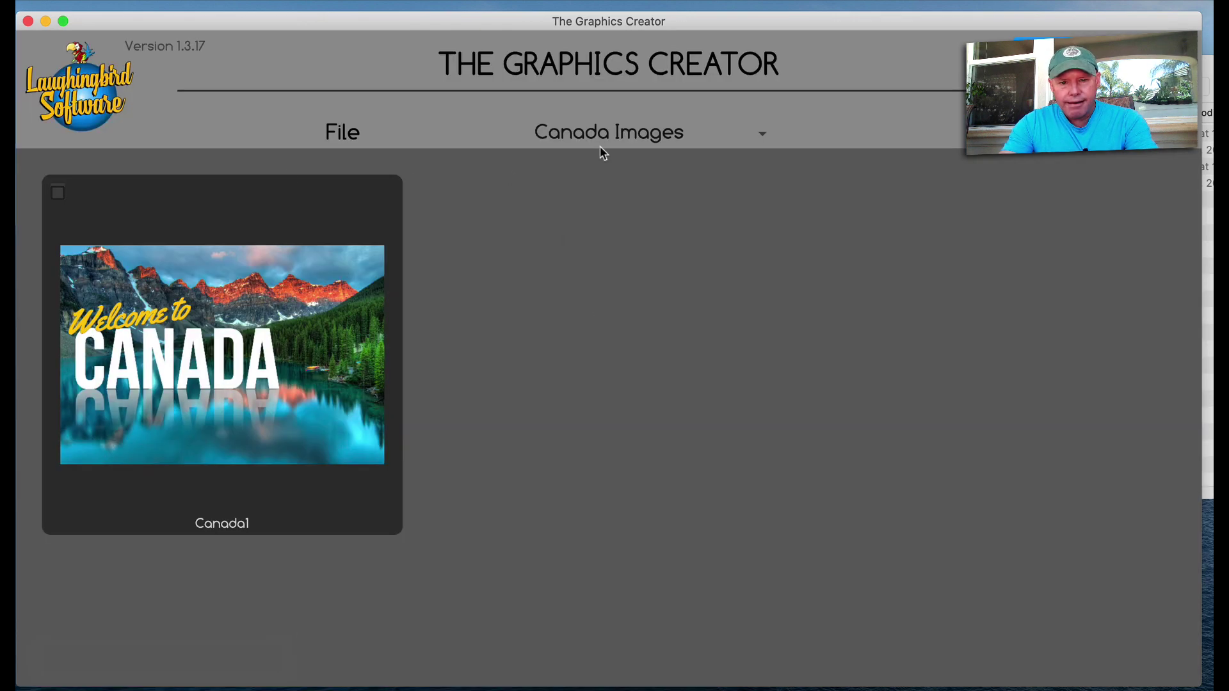
left_click(674, 140)
left_click(633, 419)
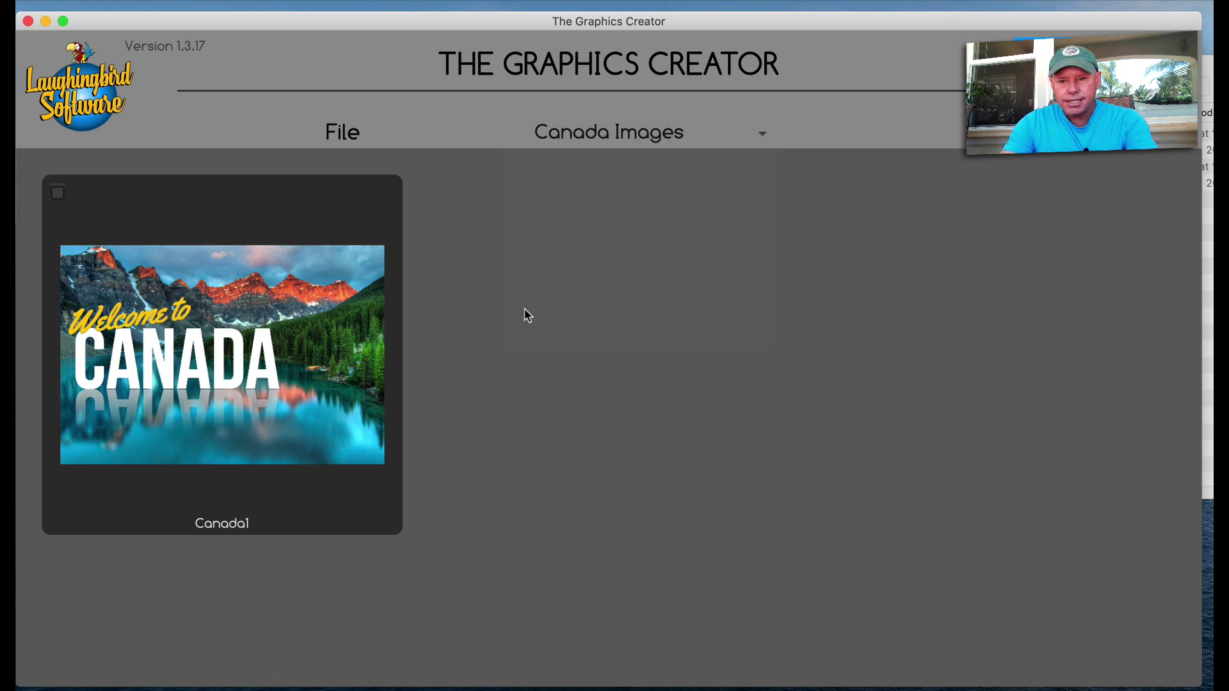
left_click(232, 345)
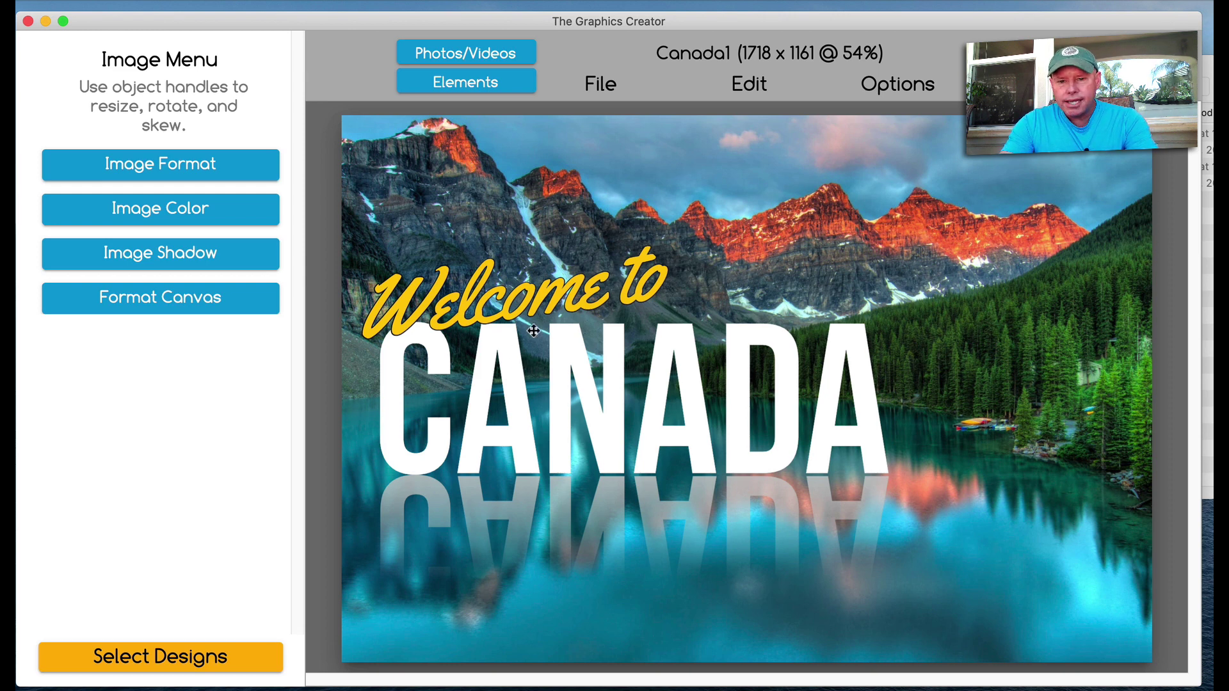
- Change the Welcome to text colour from yellow to white
left_click(519, 313)
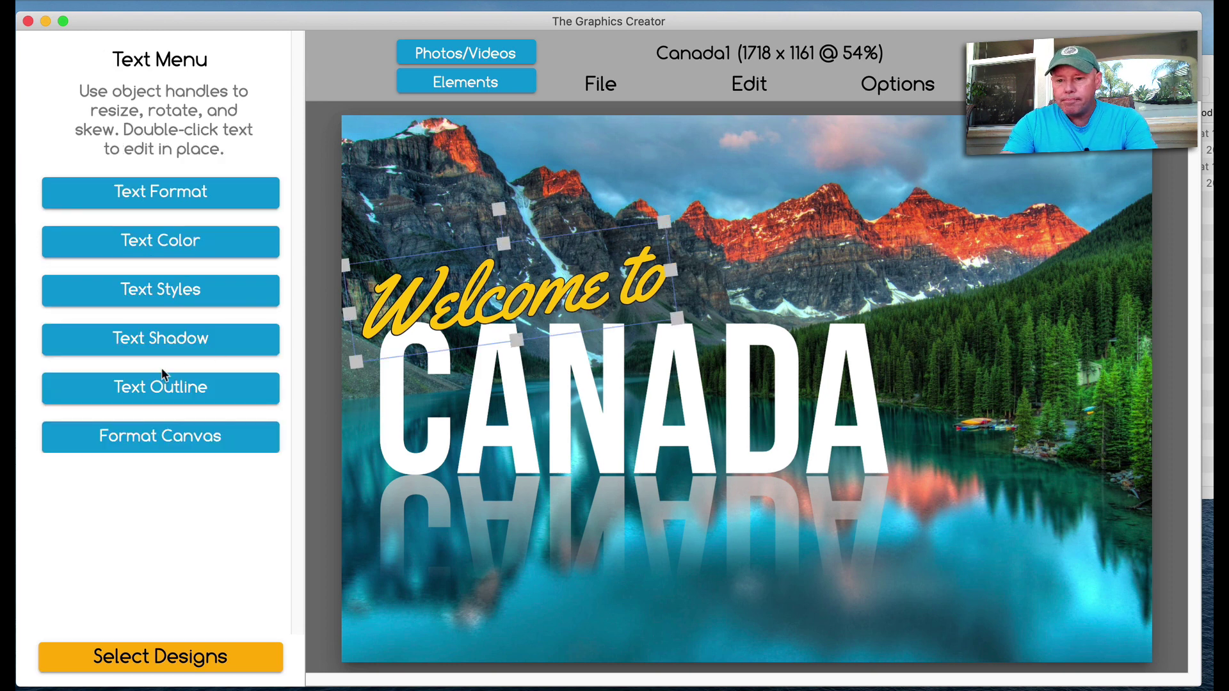
left_click(143, 254)
left_click(67, 331)
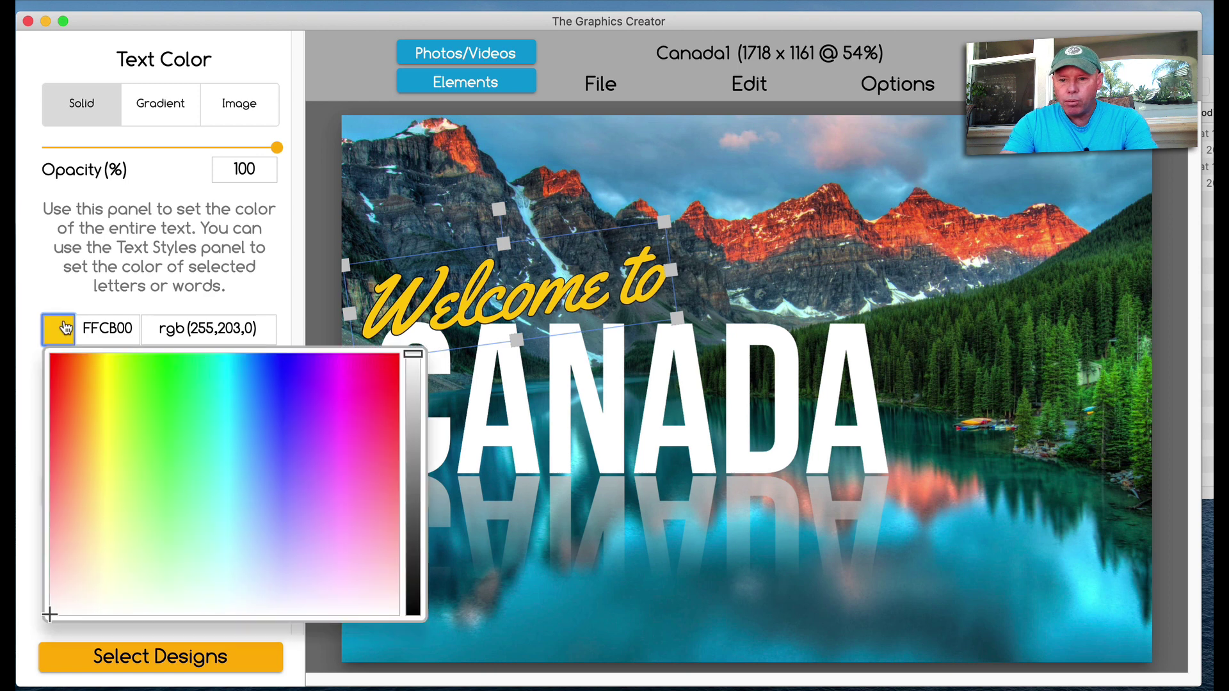
left_click_drag(171, 401, 24, 608)
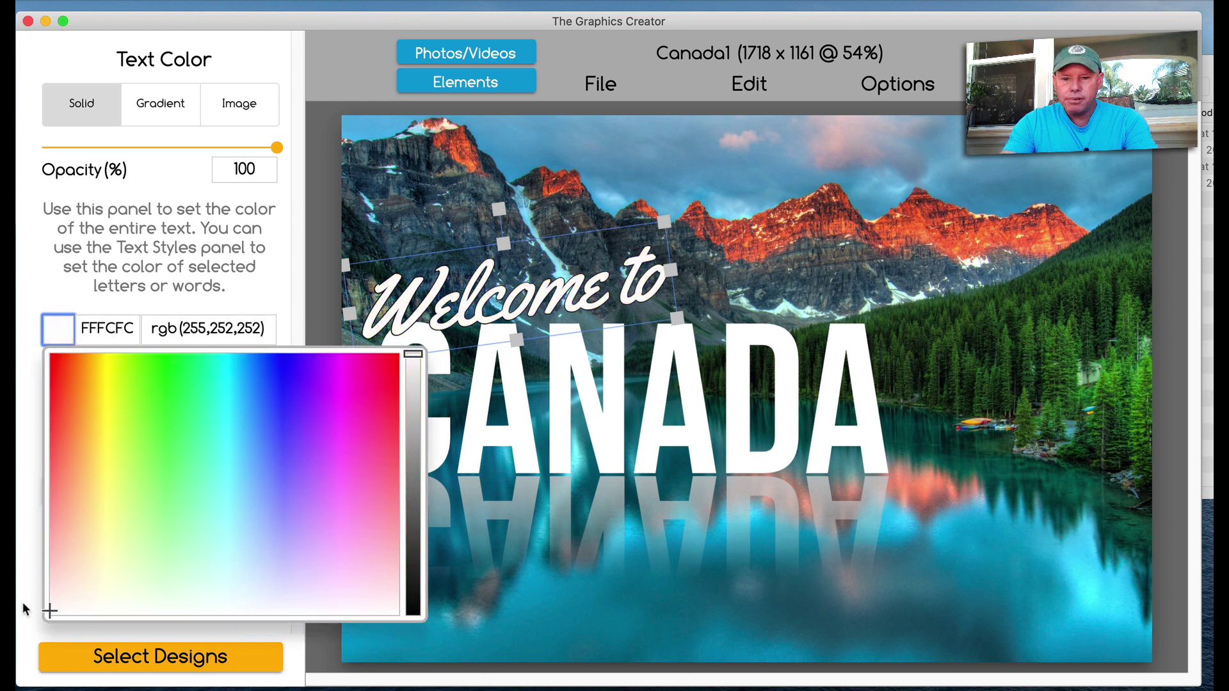
- Select CANADA and try a yellow-green colour in the picker
left_click(516, 440)
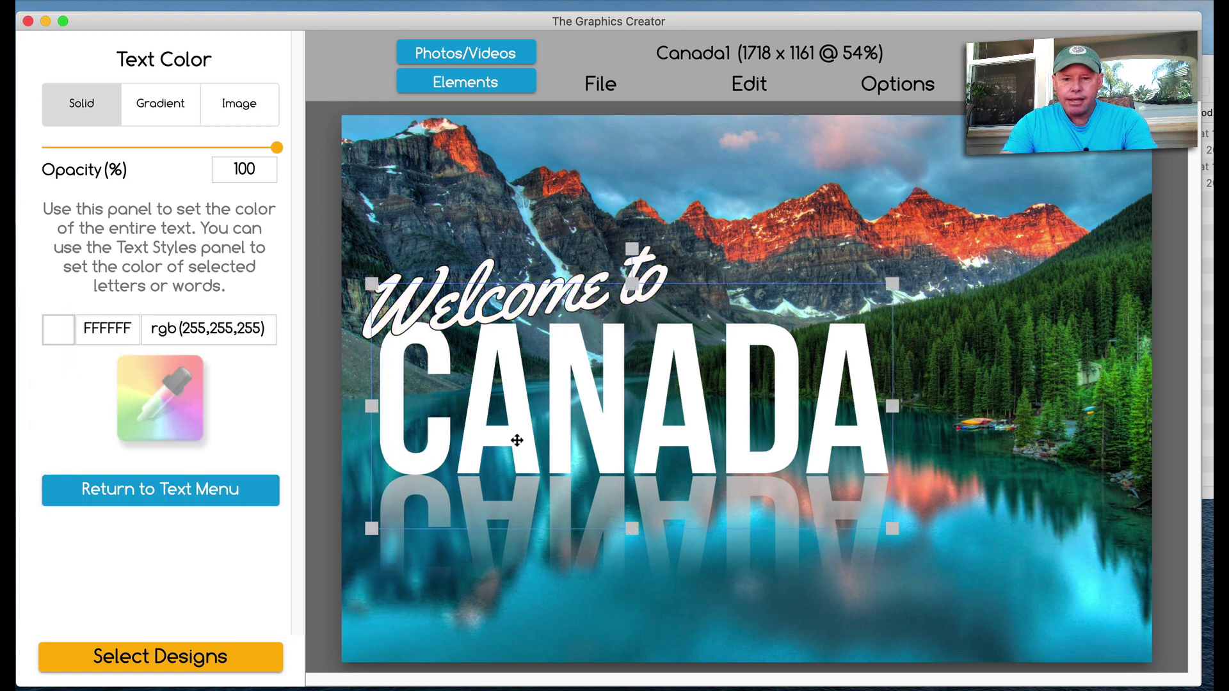
left_click(55, 339)
left_click_drag(179, 404, 131, 443)
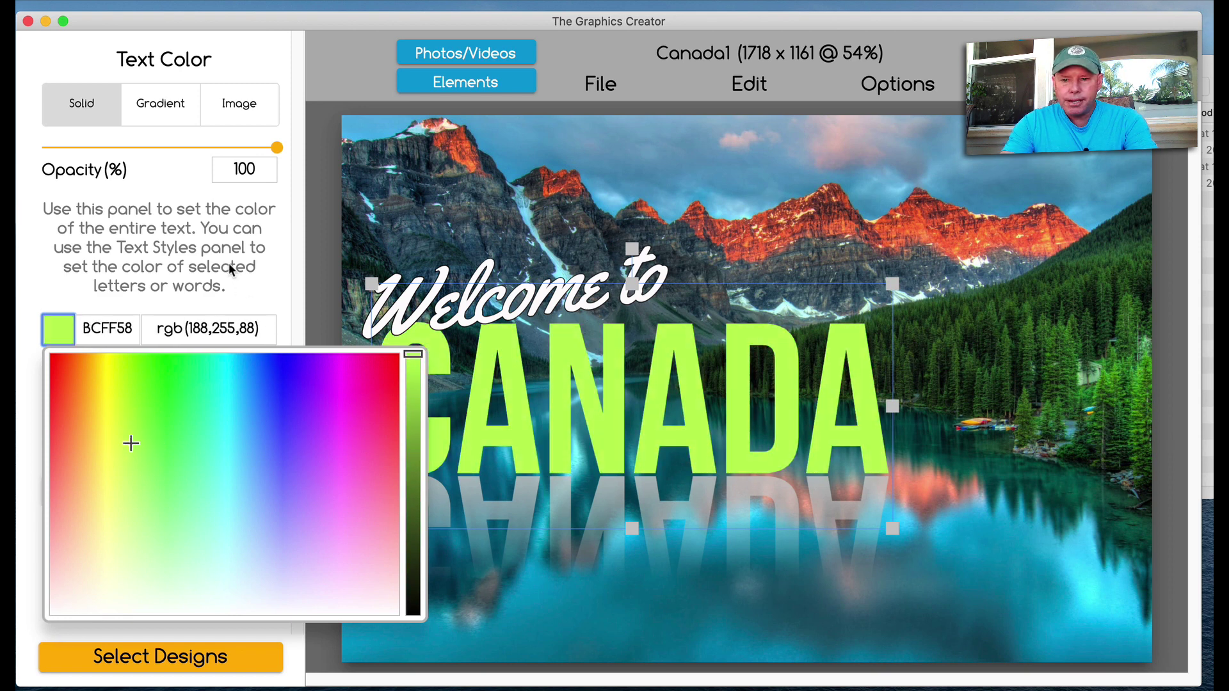
left_click(263, 291)
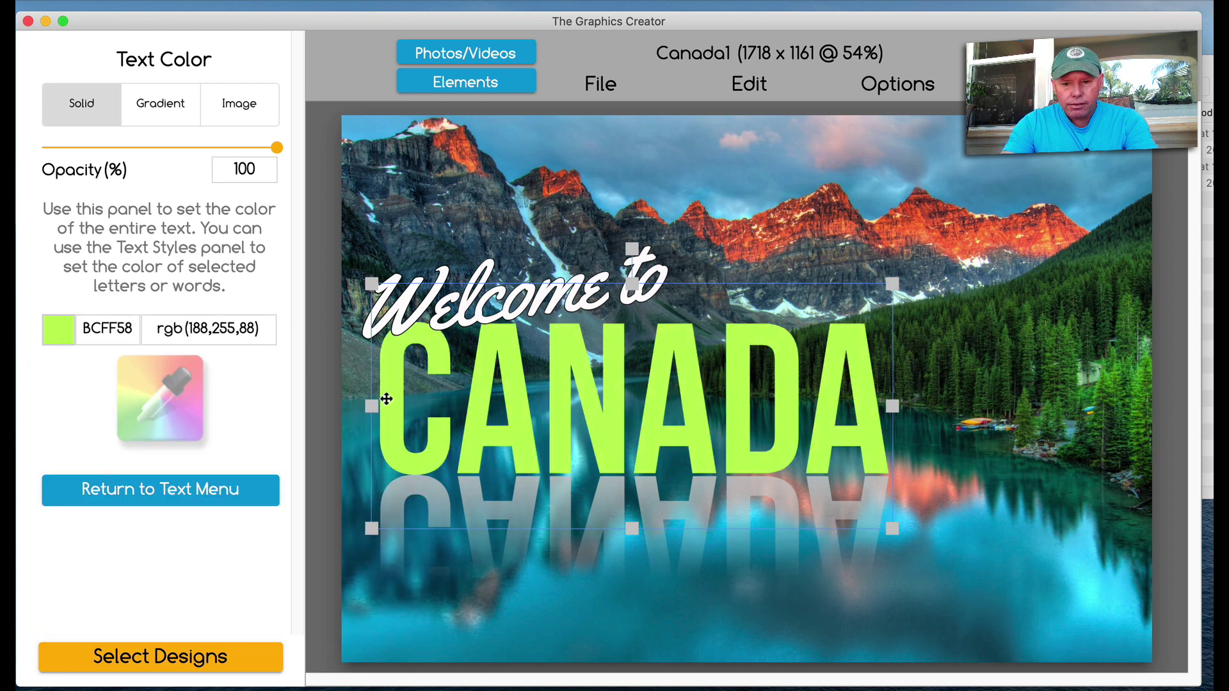
- Eyedropper-sample photo colours for CANADA, settling on pale cyan E2FDFD
left_click(164, 405)
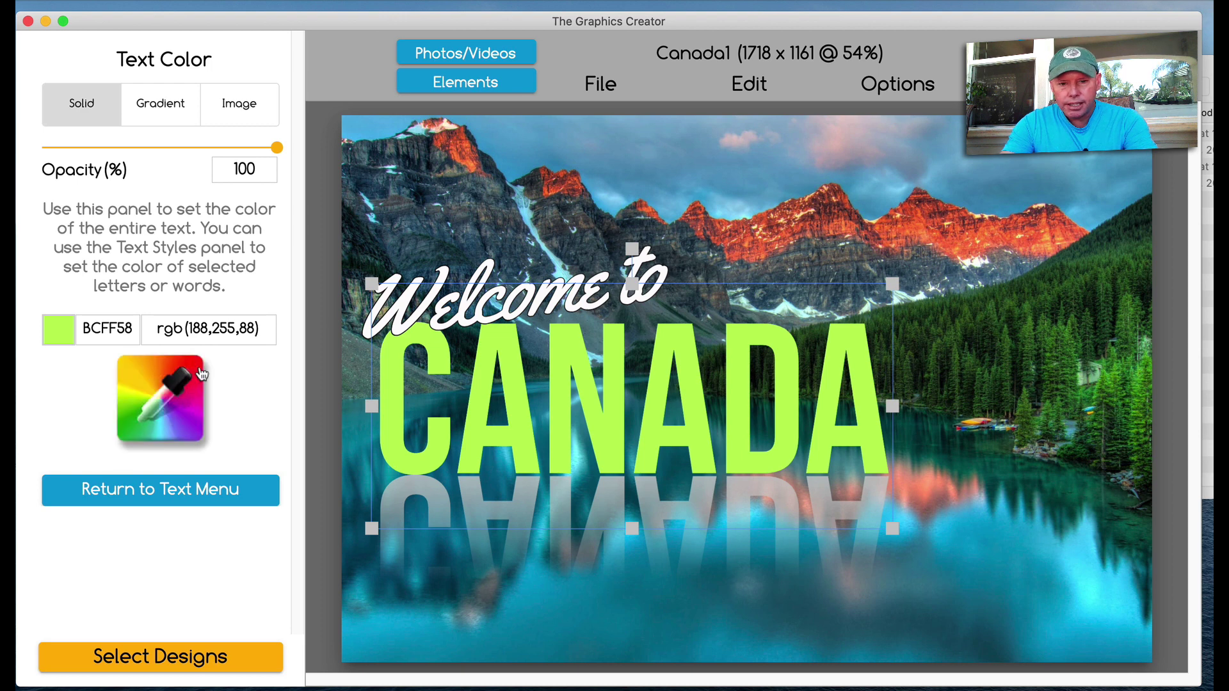
left_click(752, 239)
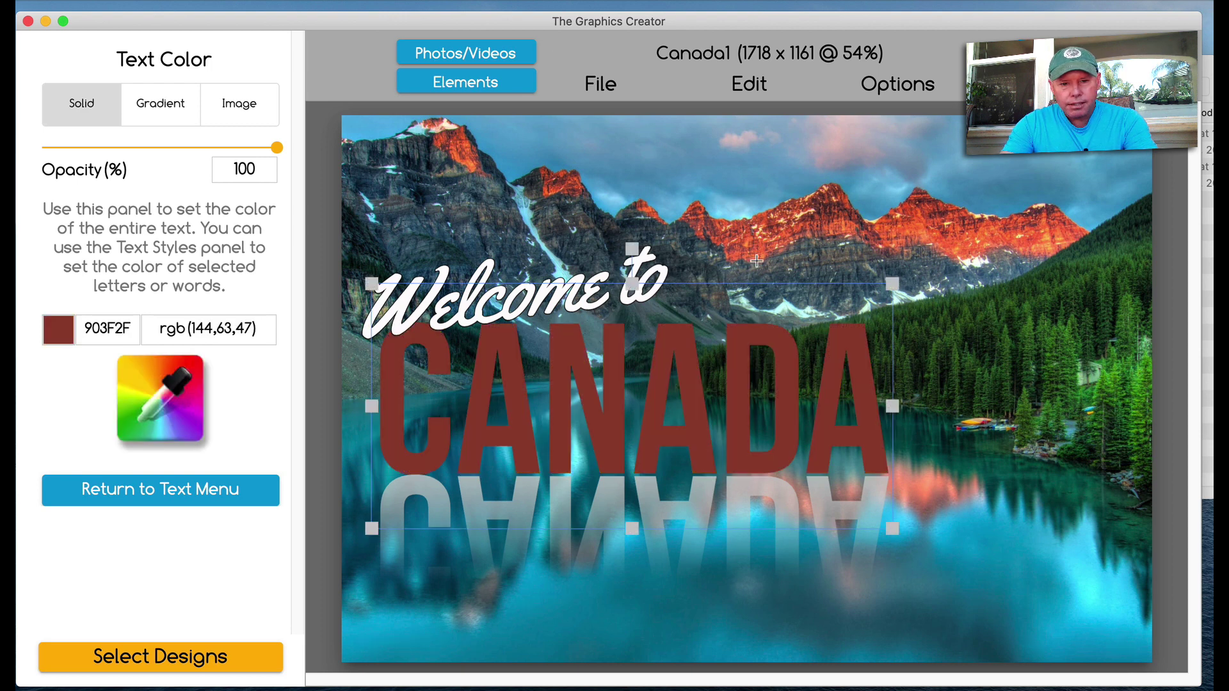
left_click(758, 252)
left_click(810, 237)
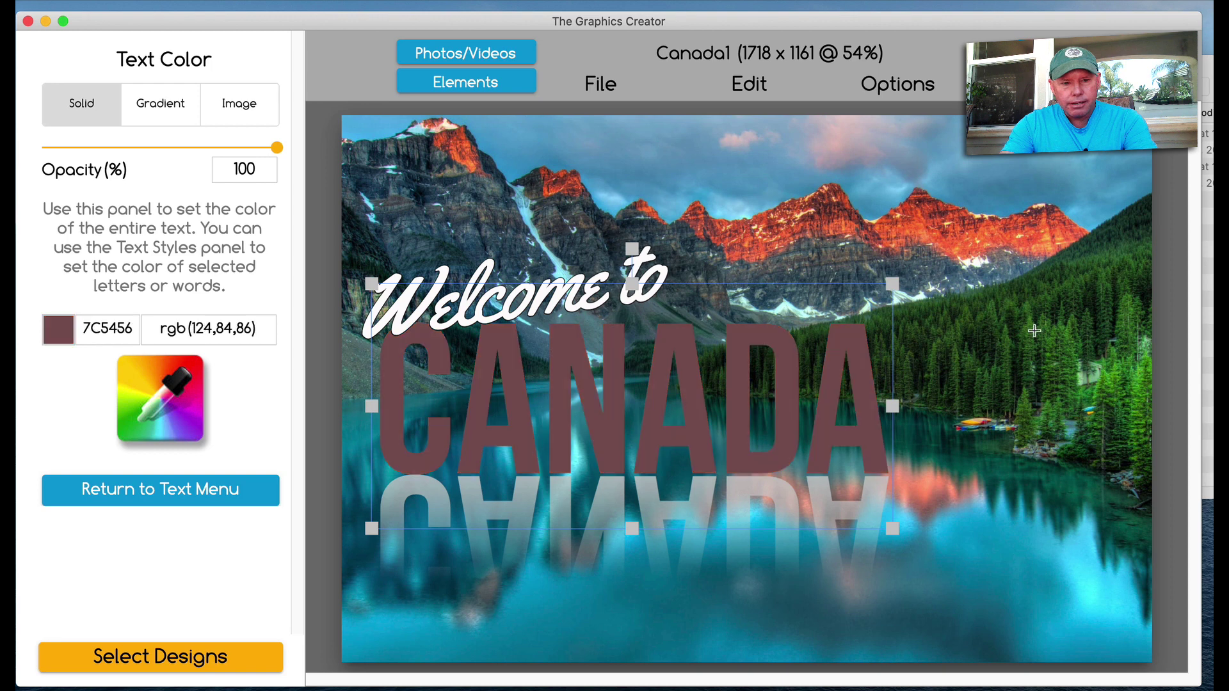
left_click(1121, 375)
left_click(1137, 395)
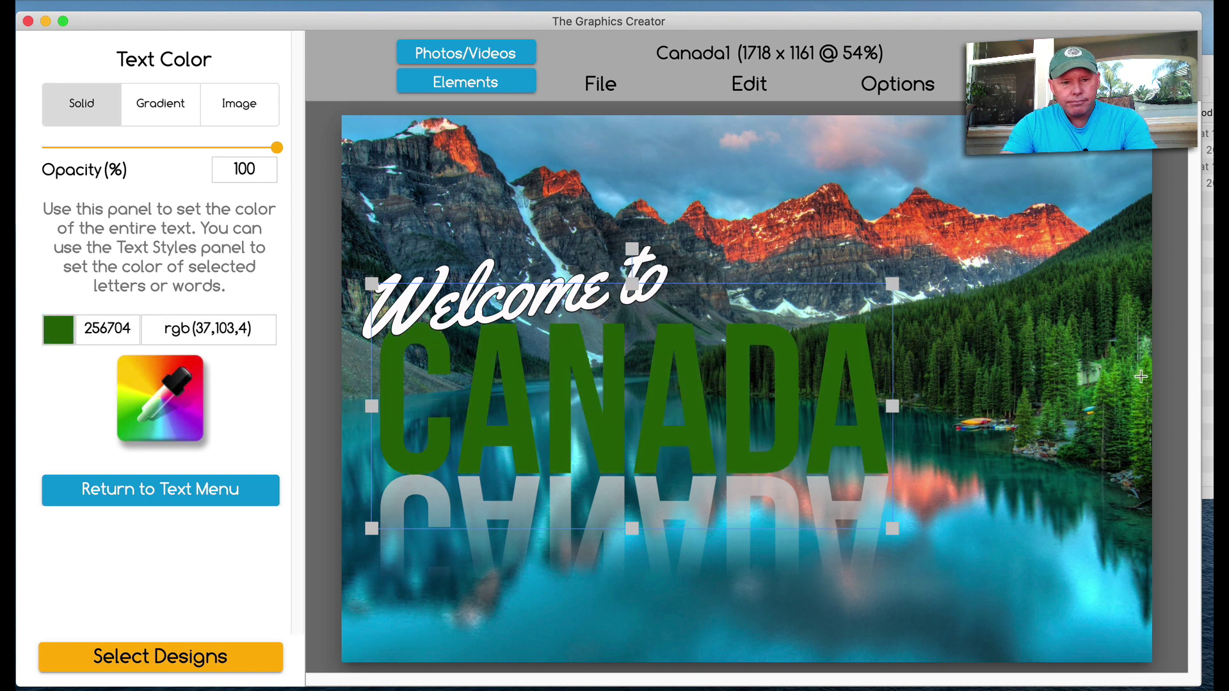
left_click(1140, 374)
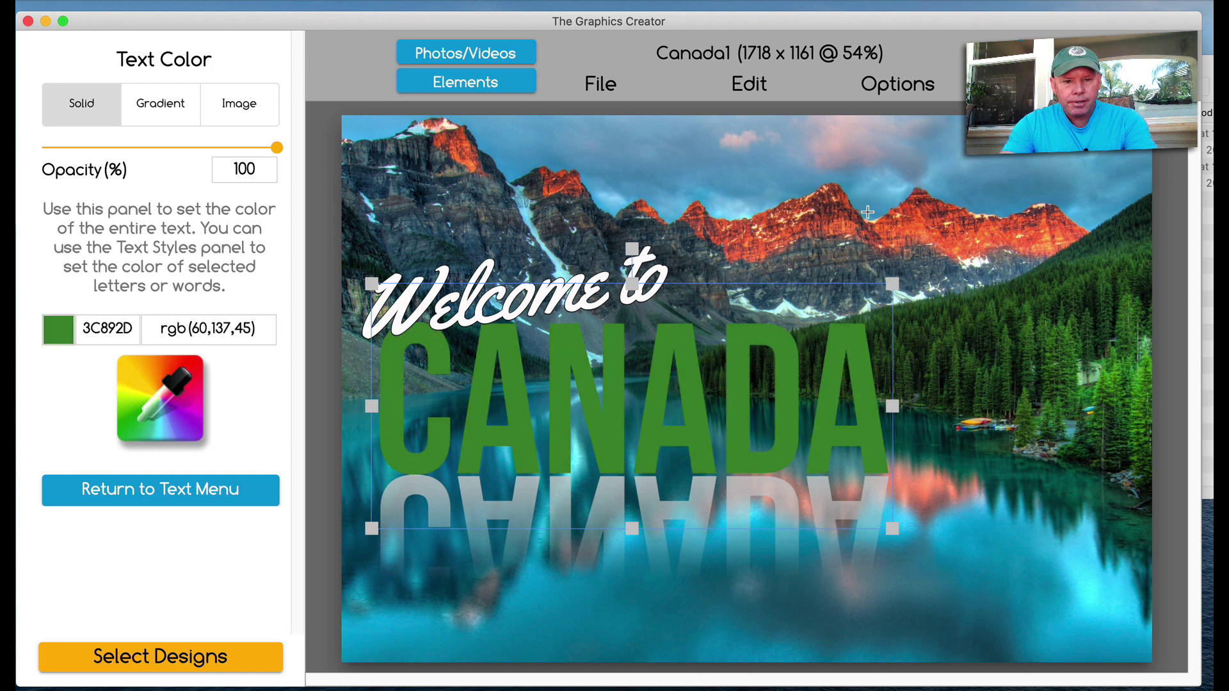
left_click(895, 289)
left_click(915, 297)
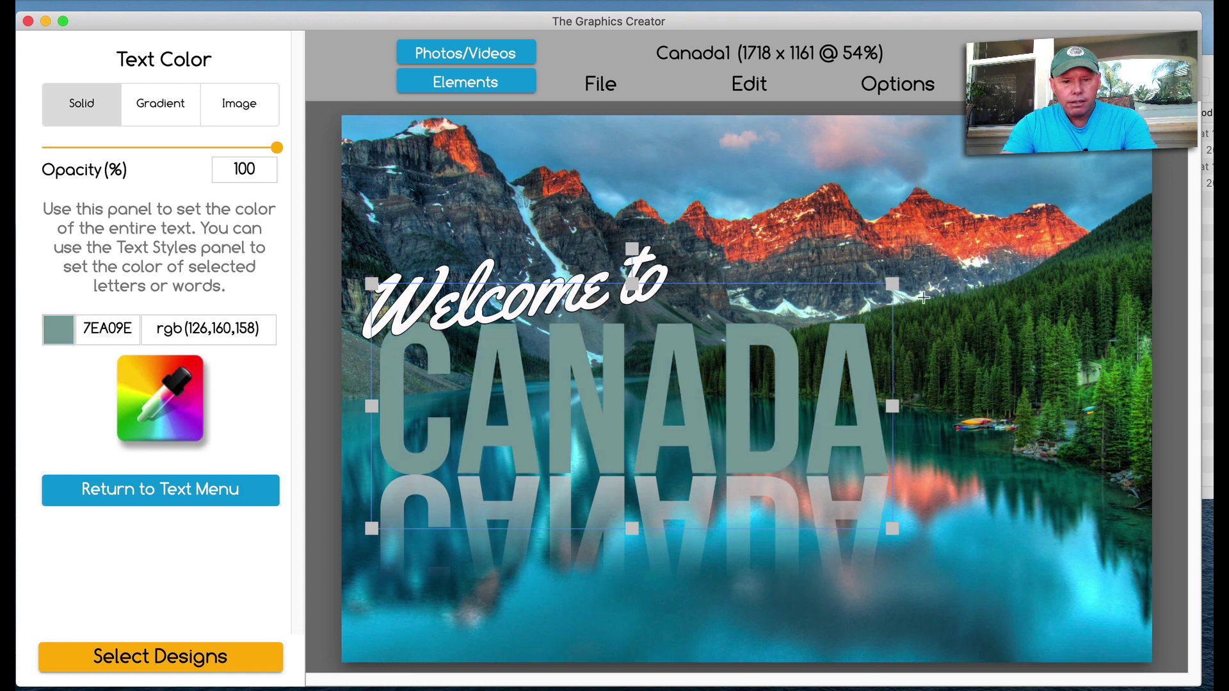
left_click(917, 296)
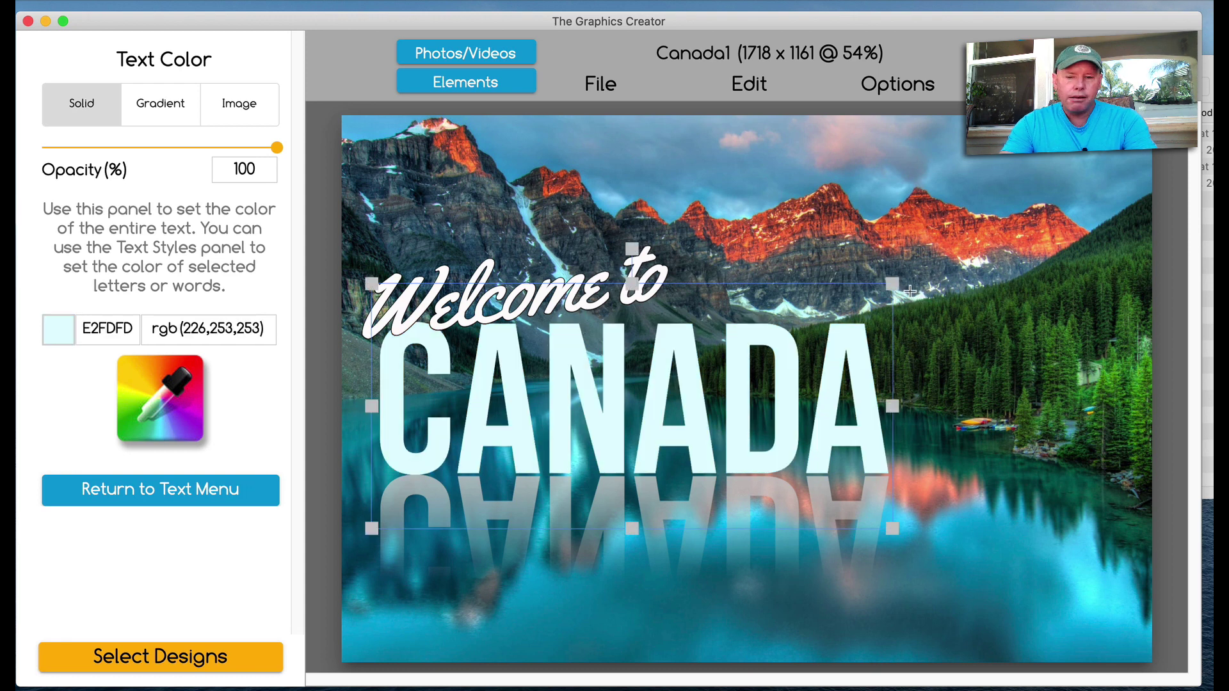
left_click(181, 397)
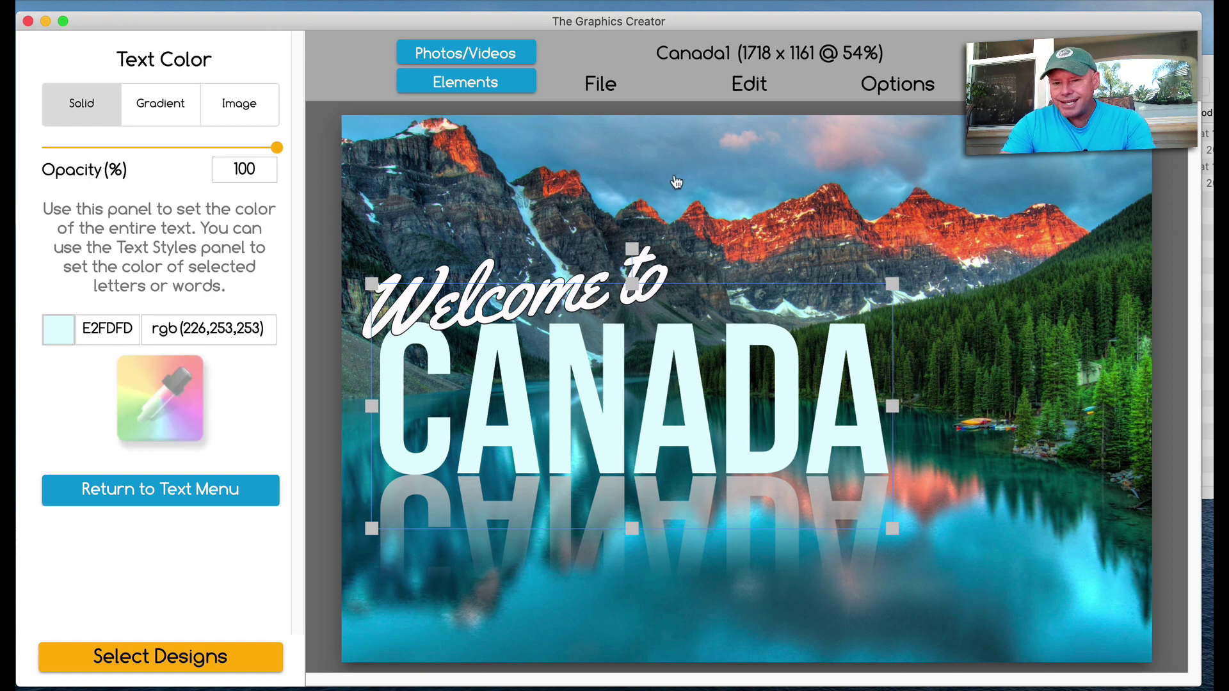
left_click(616, 95)
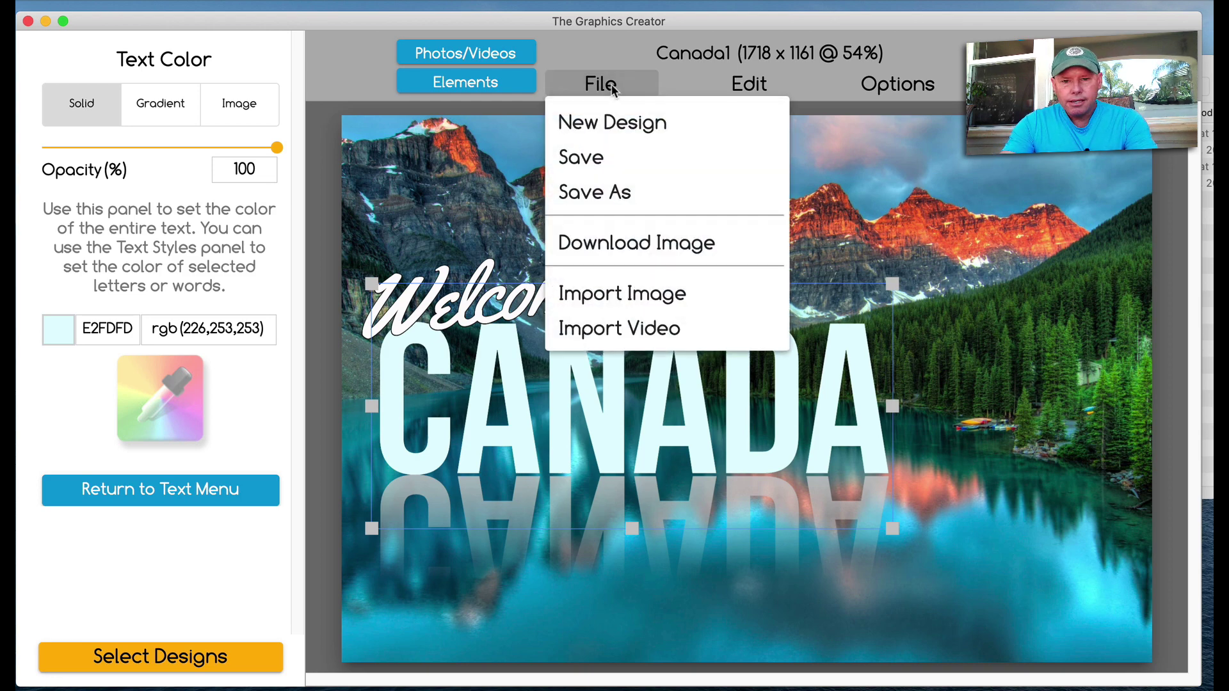
- Save the design as Canada2 in the Canada Images set
left_click(596, 194)
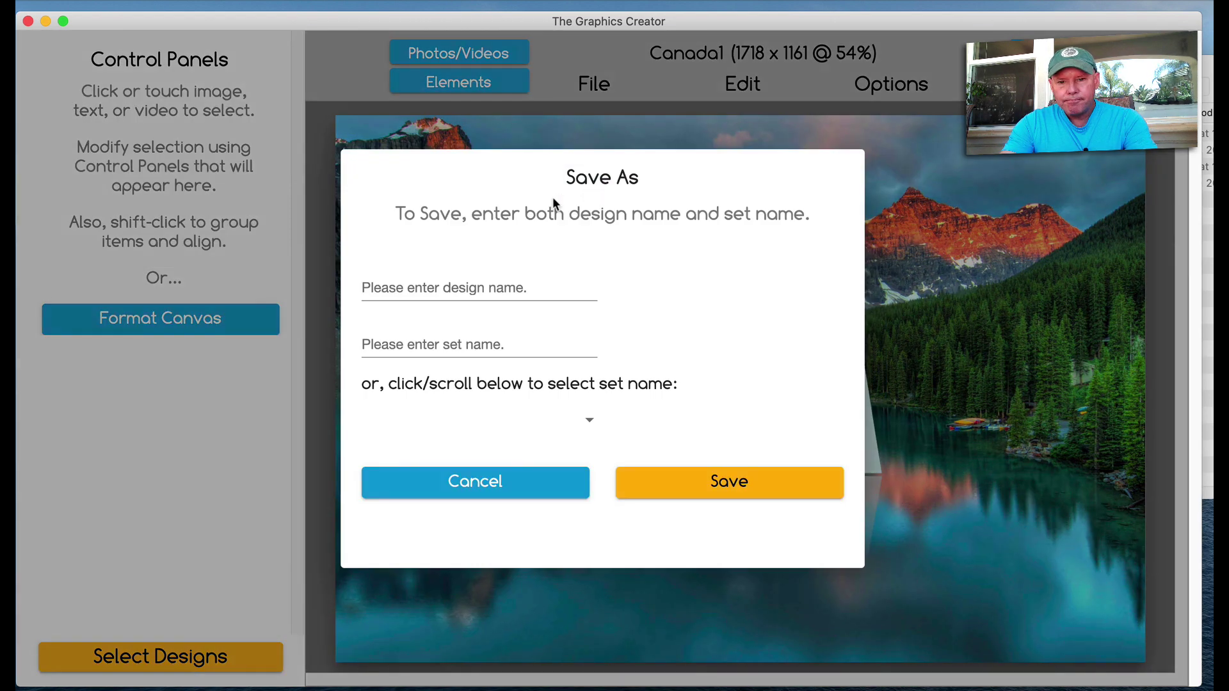
left_click(394, 296)
type("Canad")
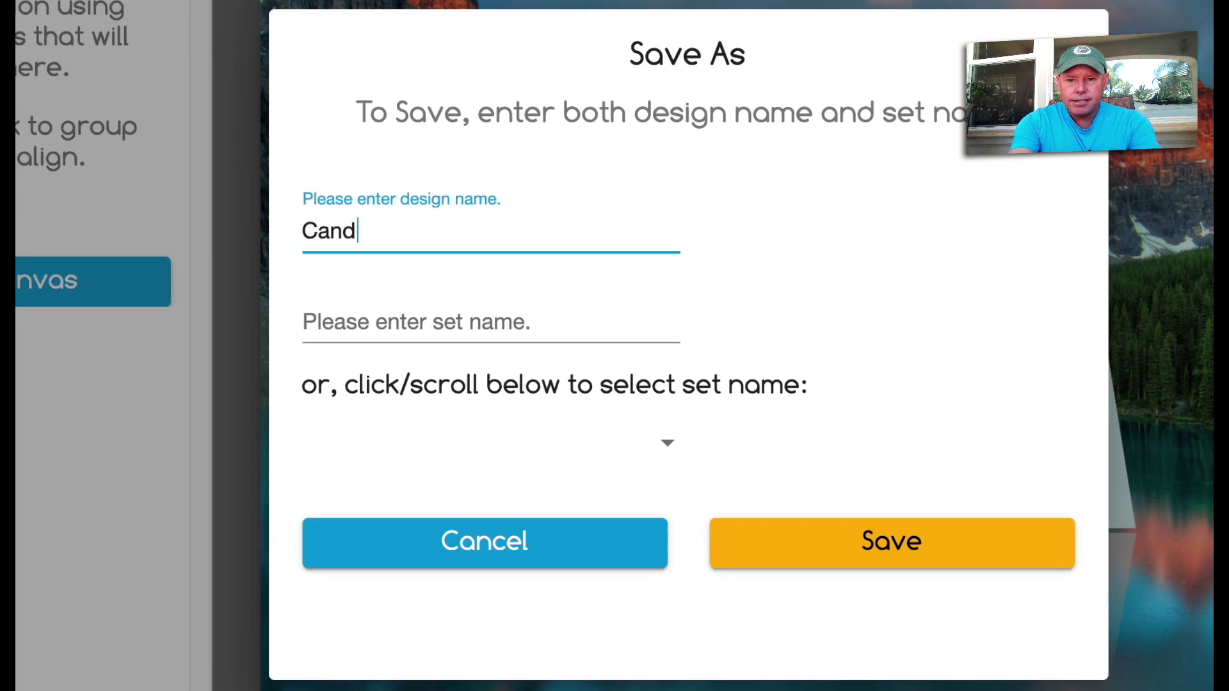
type("a")
key("BackSpace")
key("BackSpace")
type("ada2")
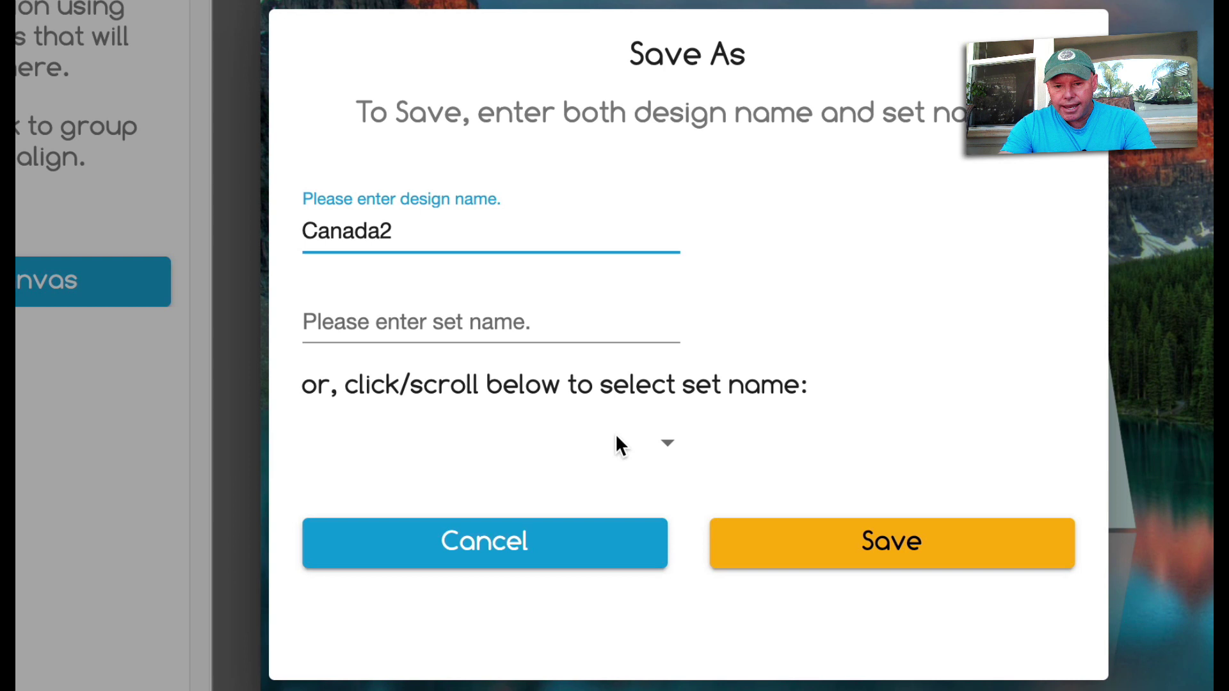
left_click(667, 449)
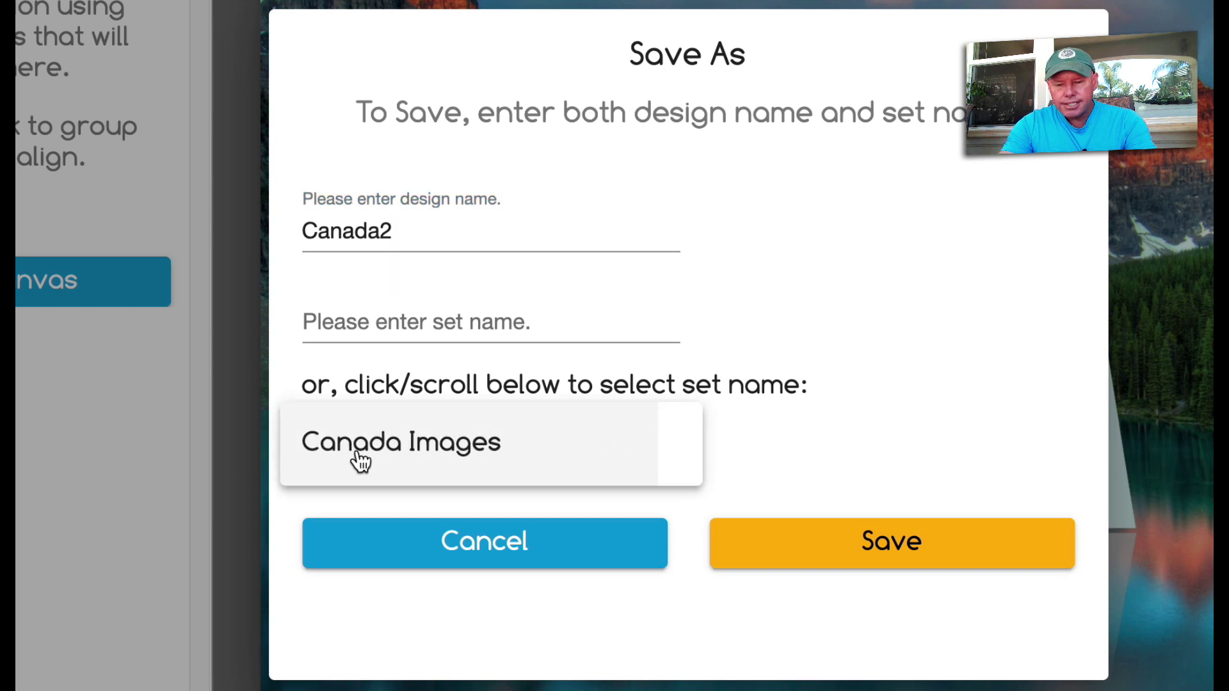
left_click(412, 448)
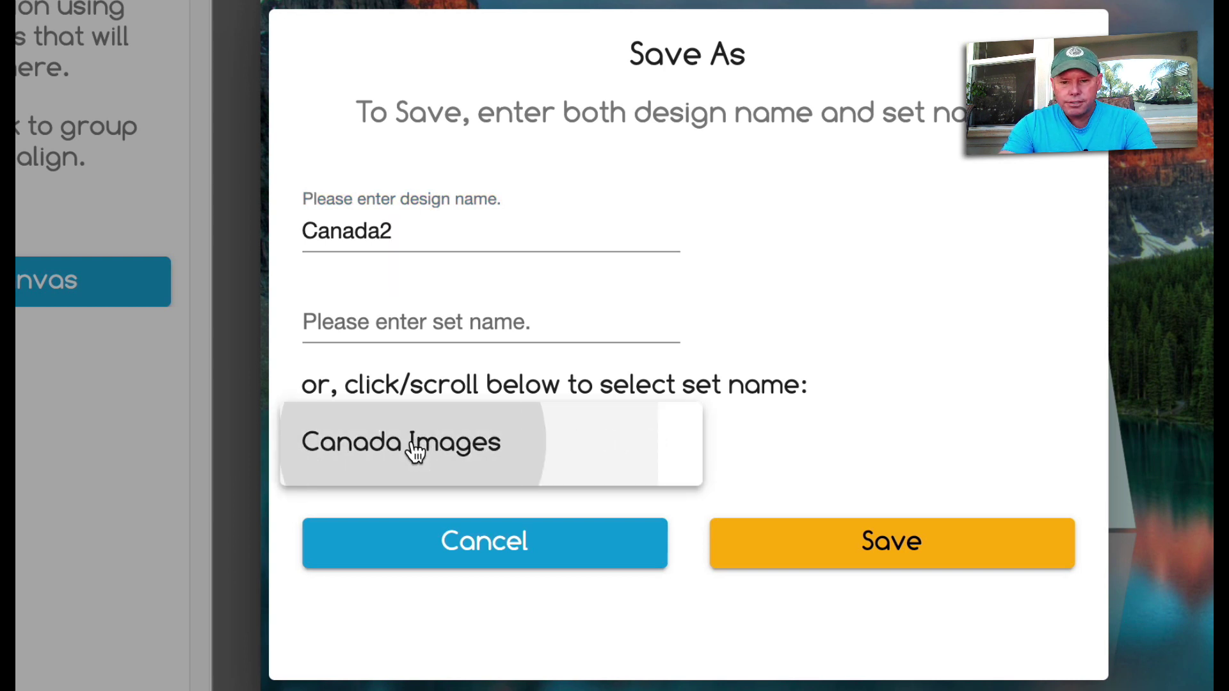
left_click(927, 552)
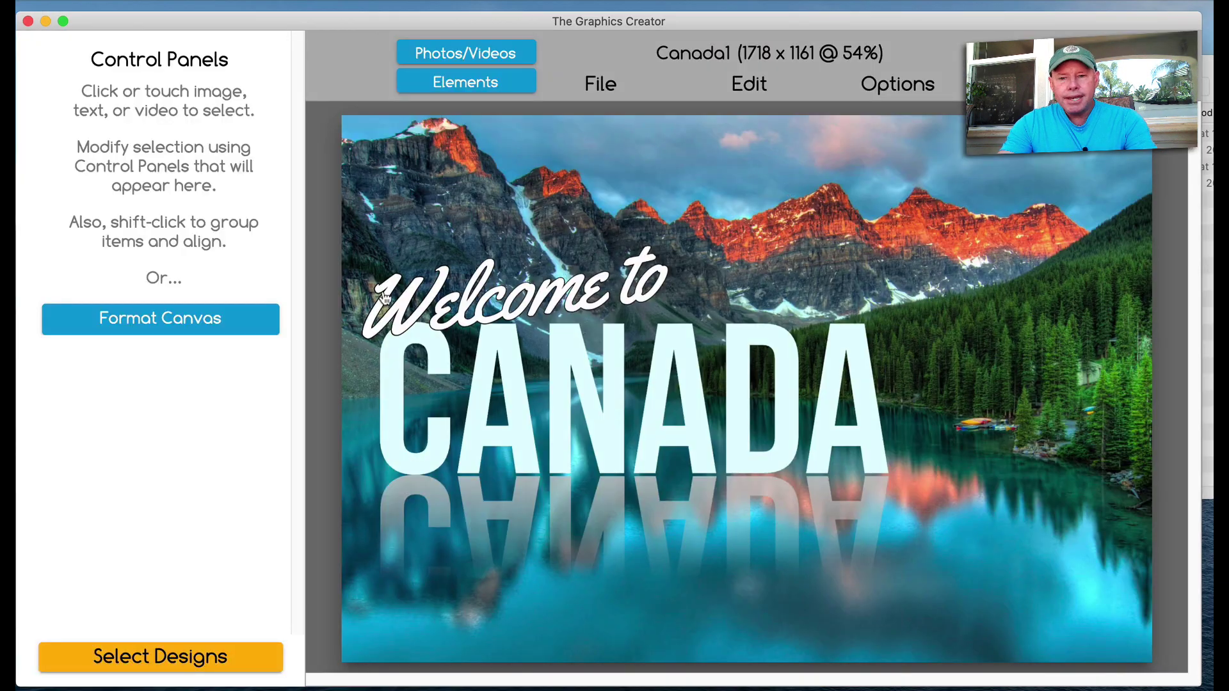
- Reopen Canada2 from the Canada Images set in the saved-designs browser
left_click(161, 648)
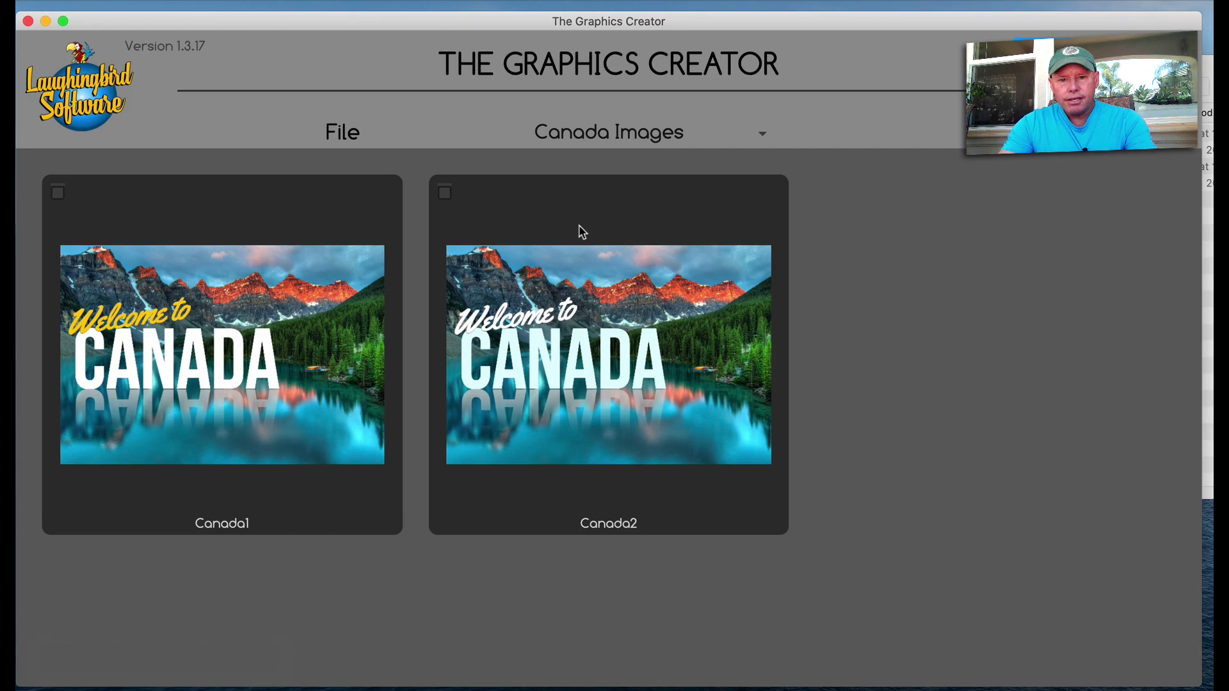
left_click(602, 136)
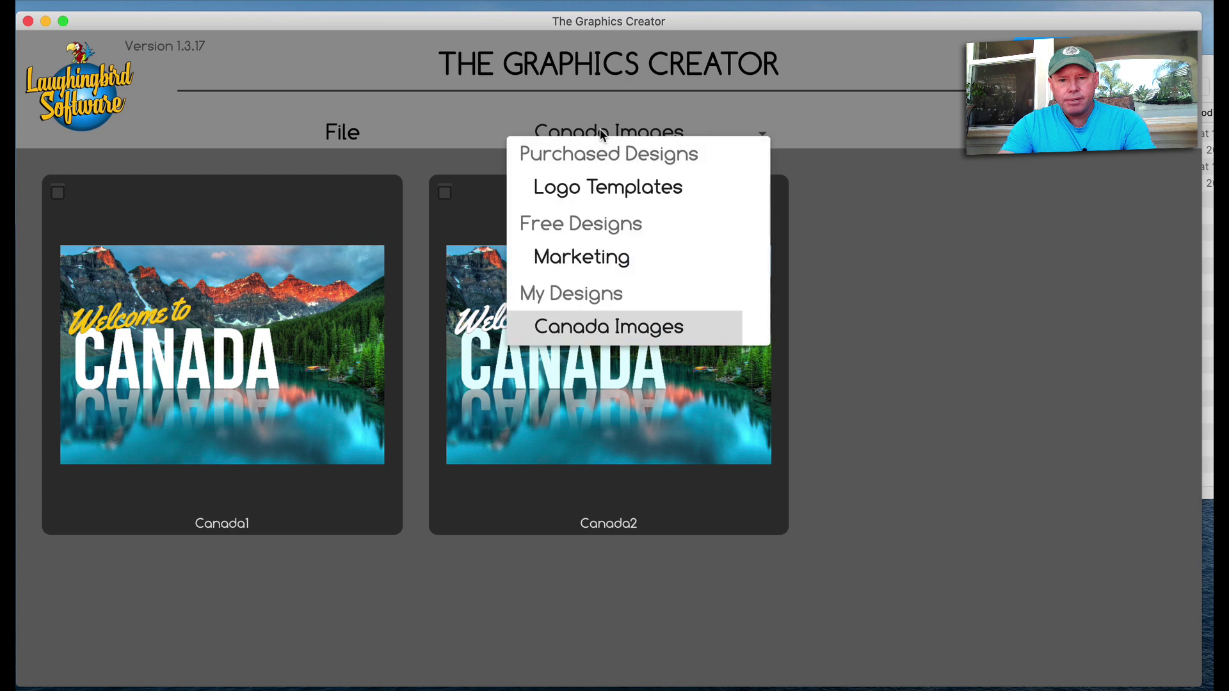
left_click(850, 317)
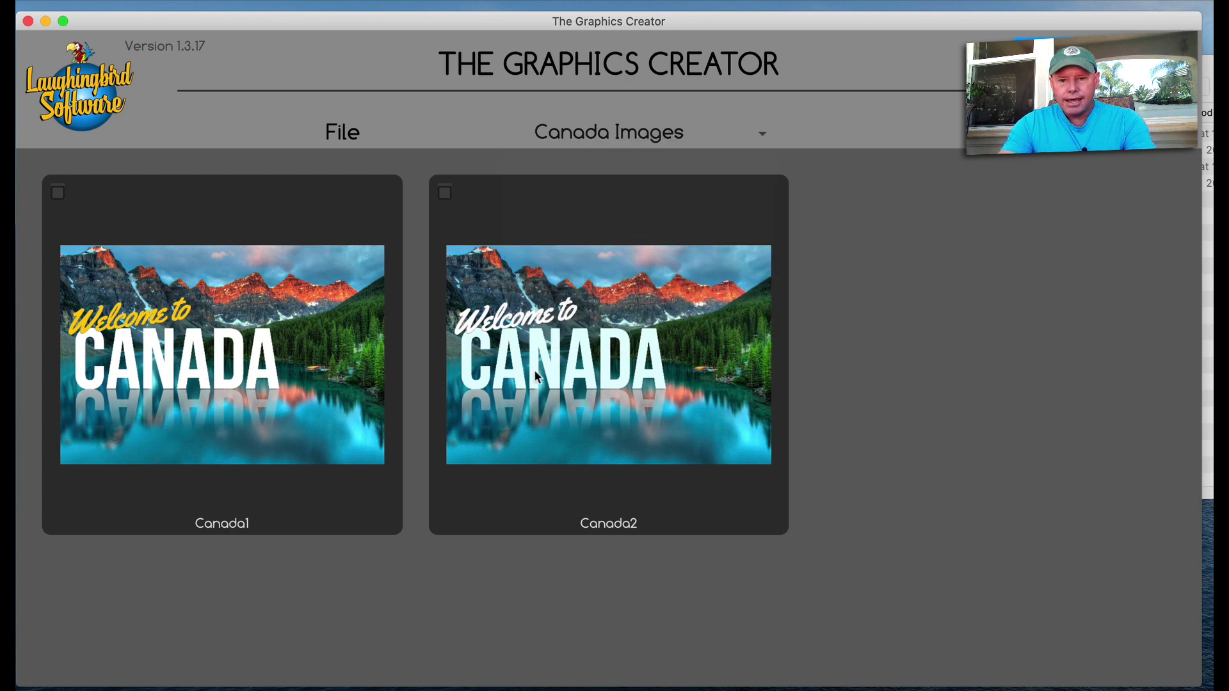
left_click(608, 354)
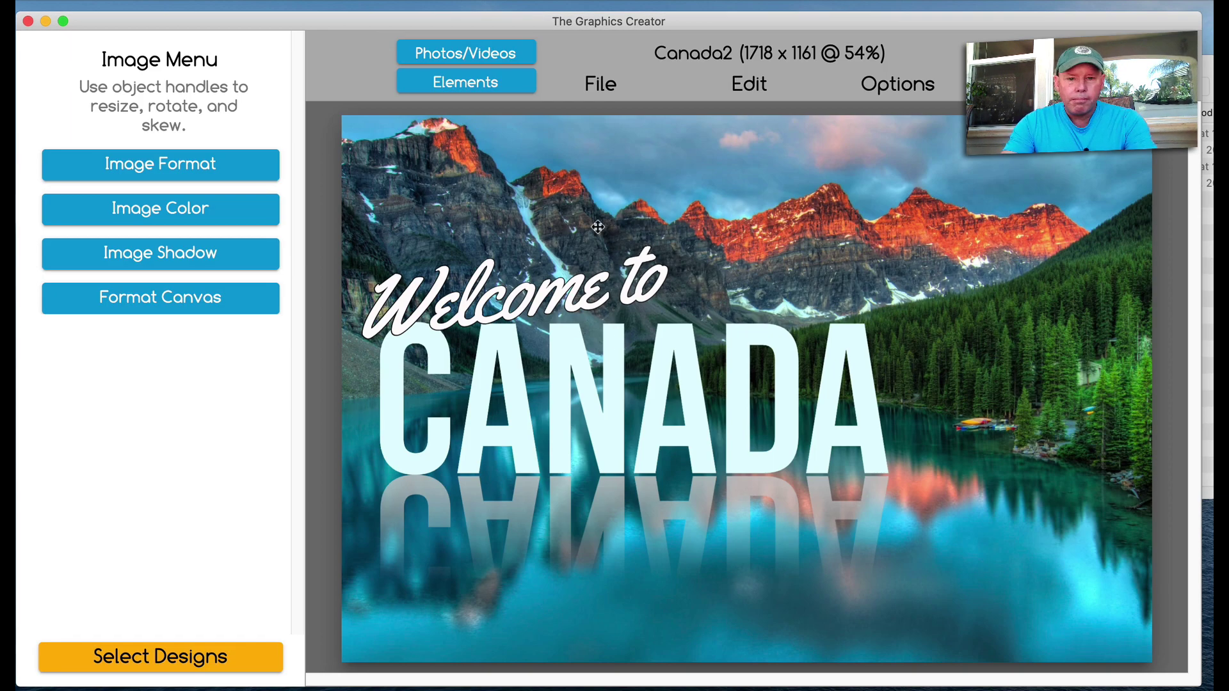
- Make the CANADA text yellow FFC700
left_click(561, 362)
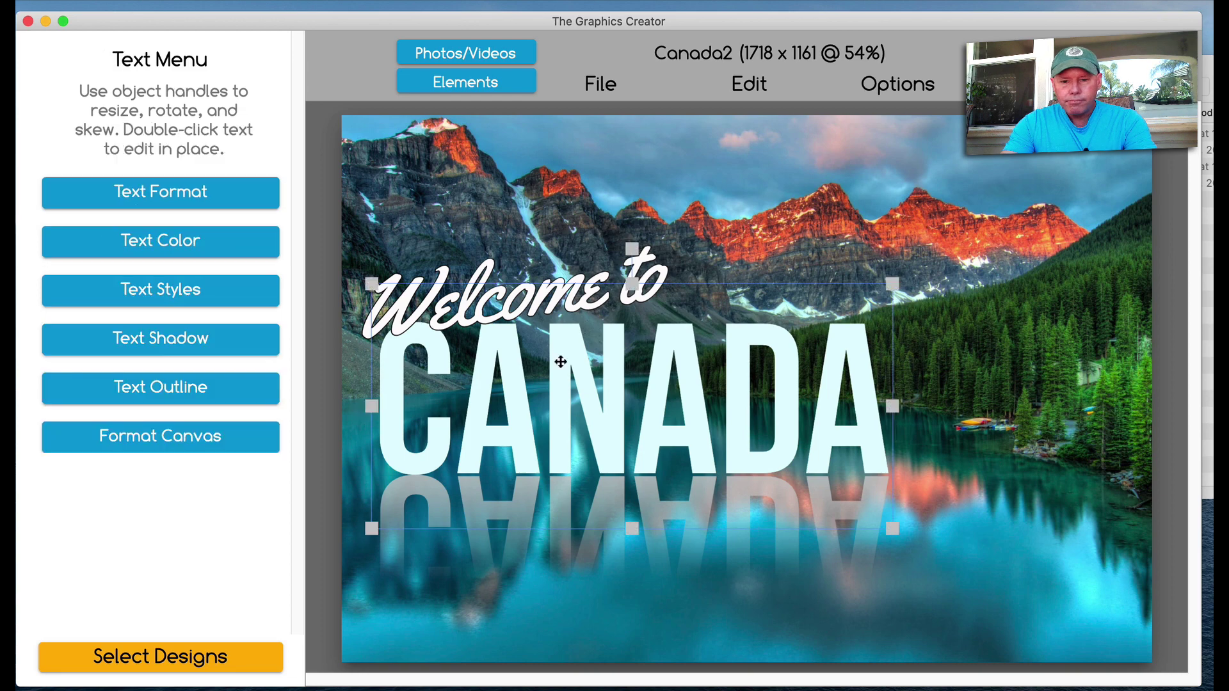
left_click(125, 241)
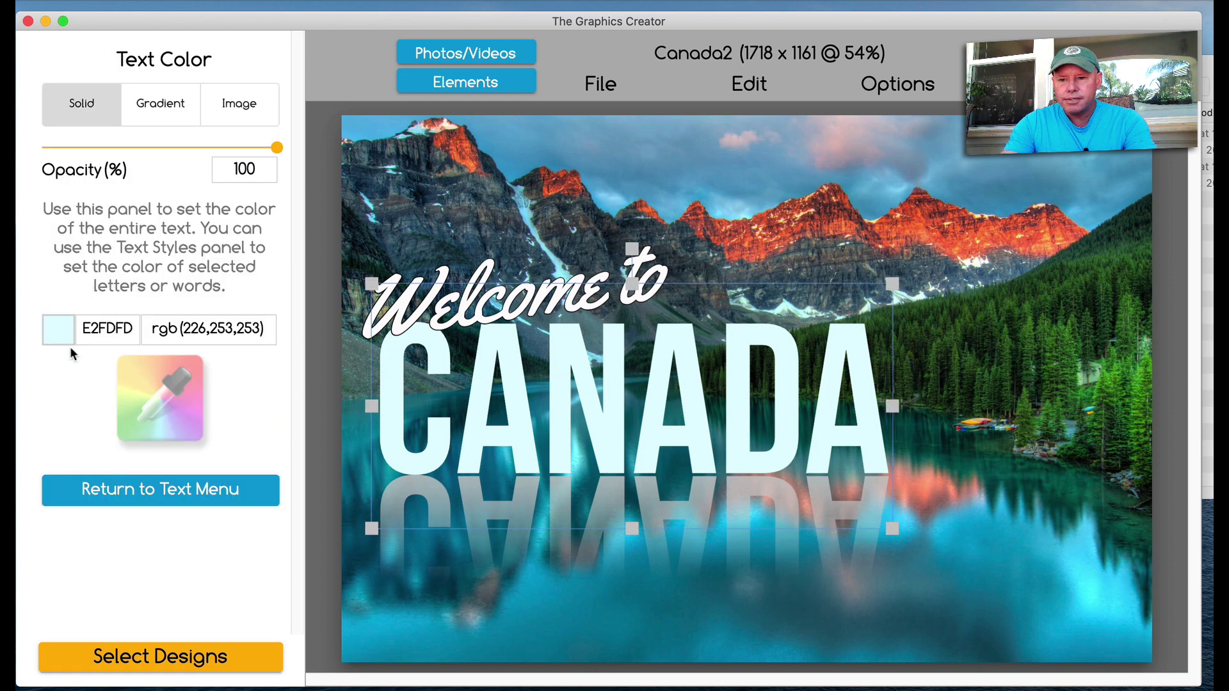
left_click(69, 340)
left_click(93, 353)
left_click_drag(93, 351, 96, 352)
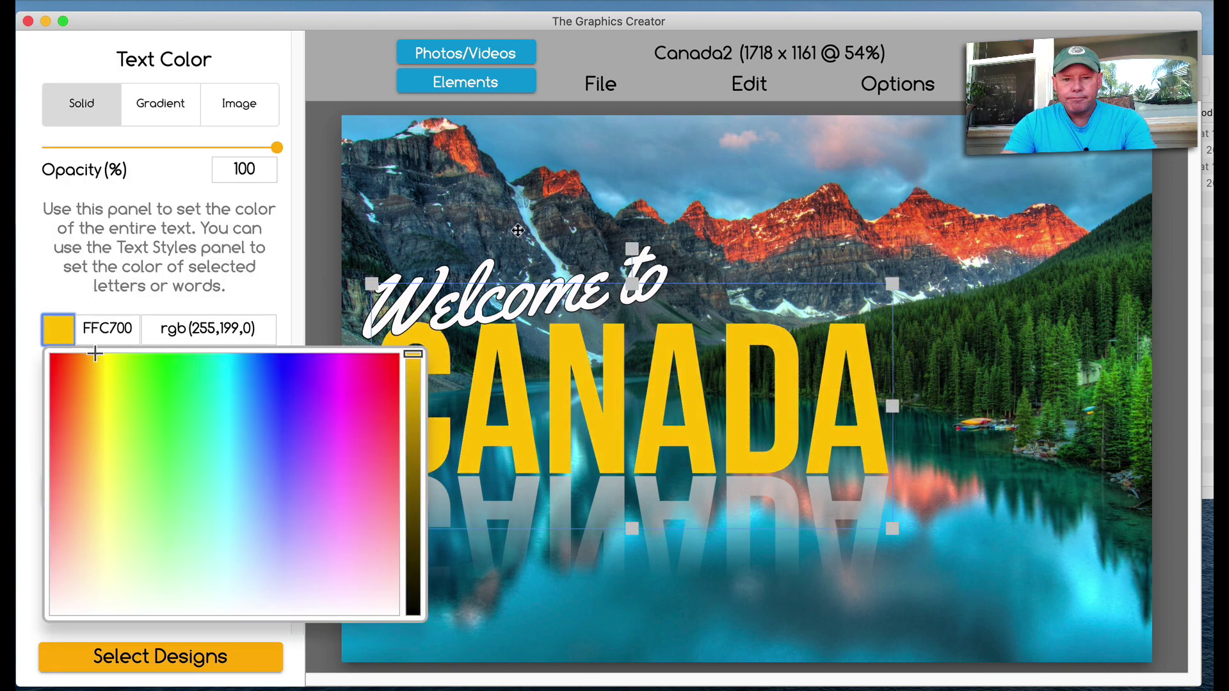
left_click(568, 216)
- Enlarge the 'Welcome to' text and tilt it upward
left_click(596, 293)
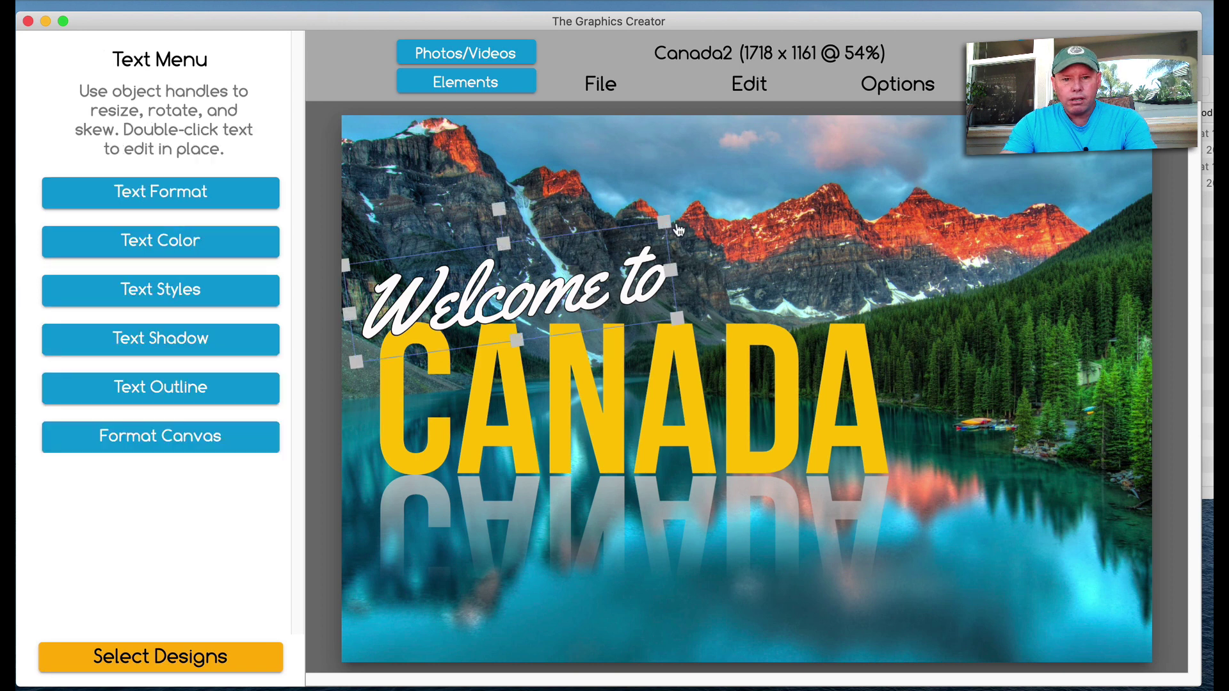
left_click_drag(665, 221, 763, 178)
left_click(575, 293)
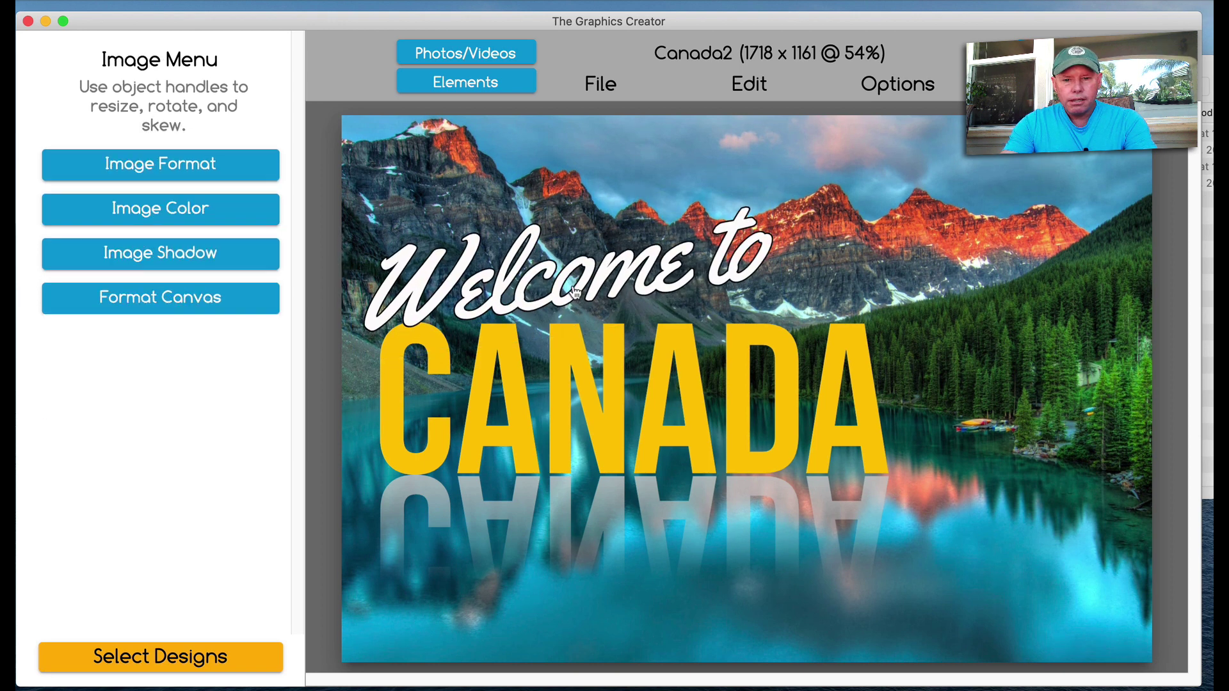
left_click(575, 292)
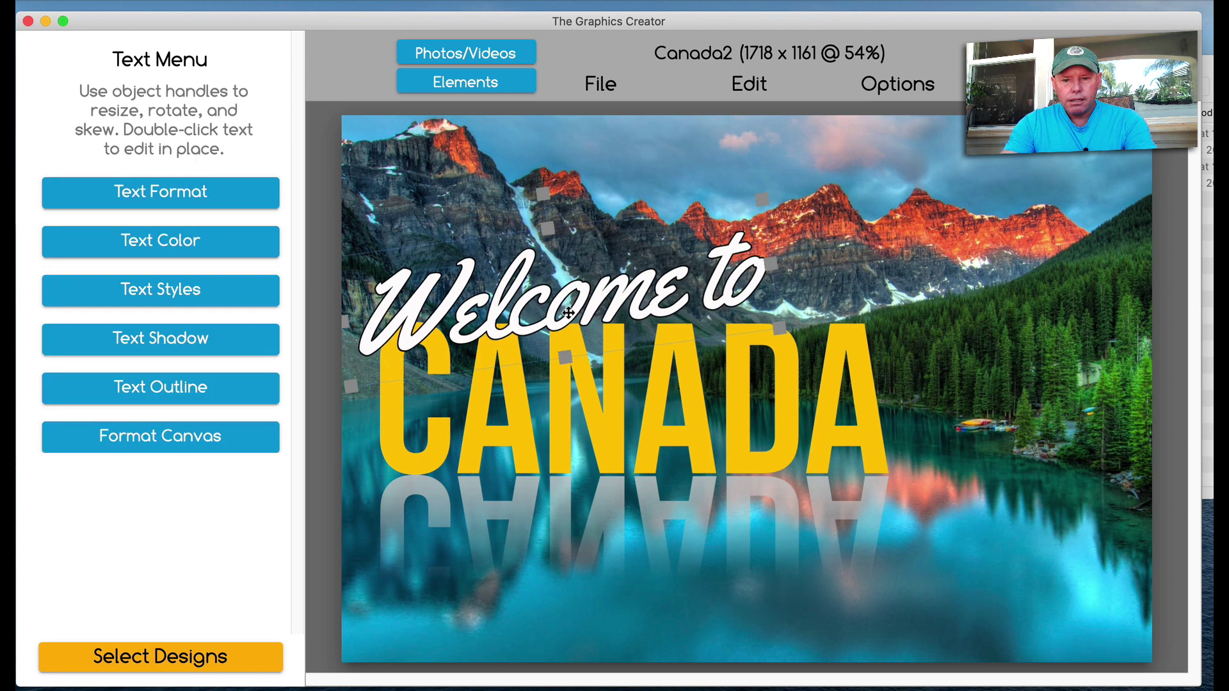
left_click(599, 84)
- Save the yellow version as 'Canada 3' in Canada Images and reopen it
left_click(591, 195)
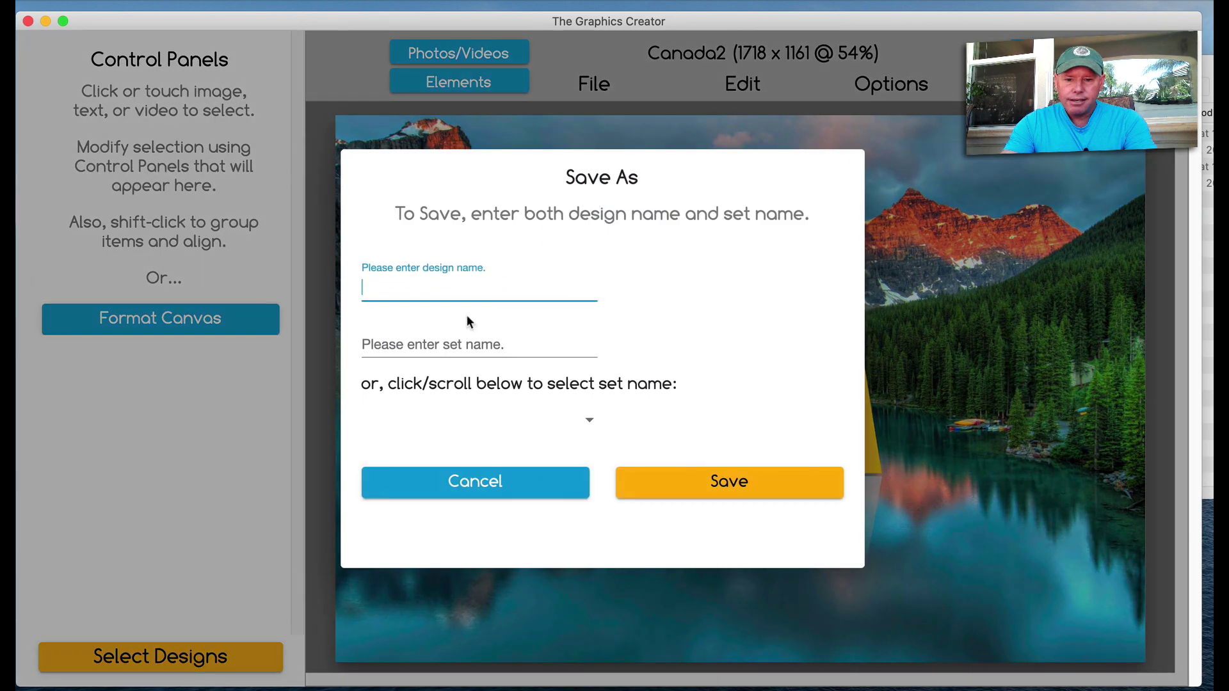
type("Canada 3")
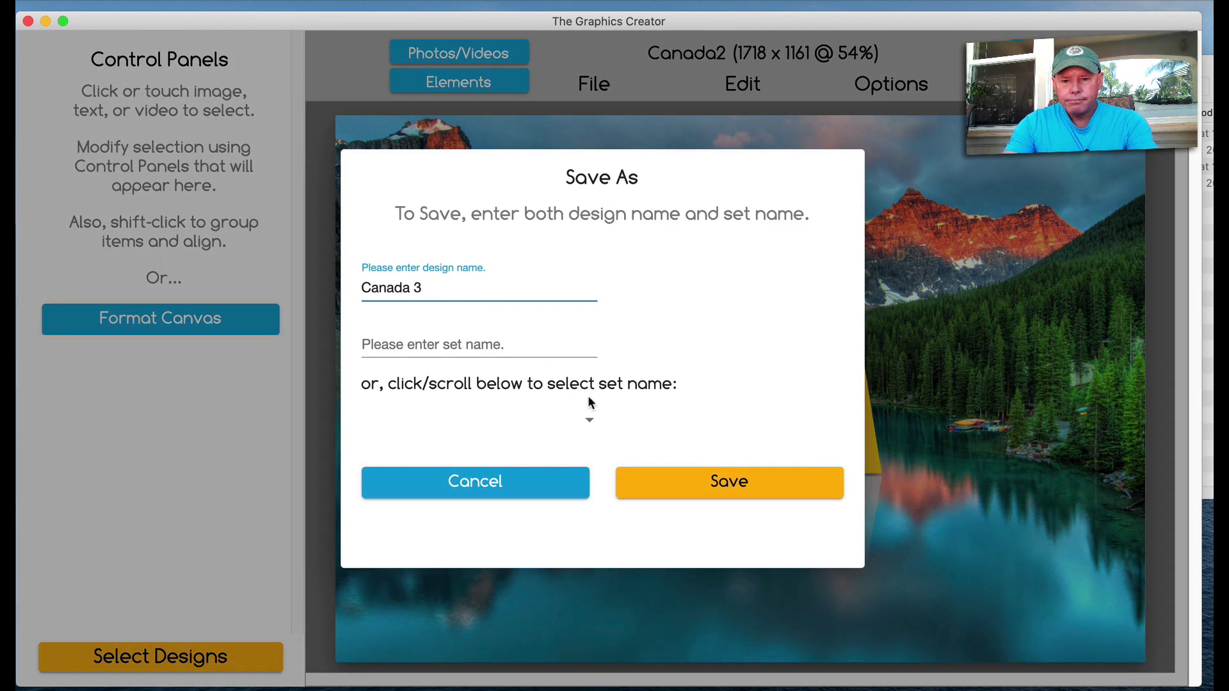
left_click(588, 421)
left_click(431, 424)
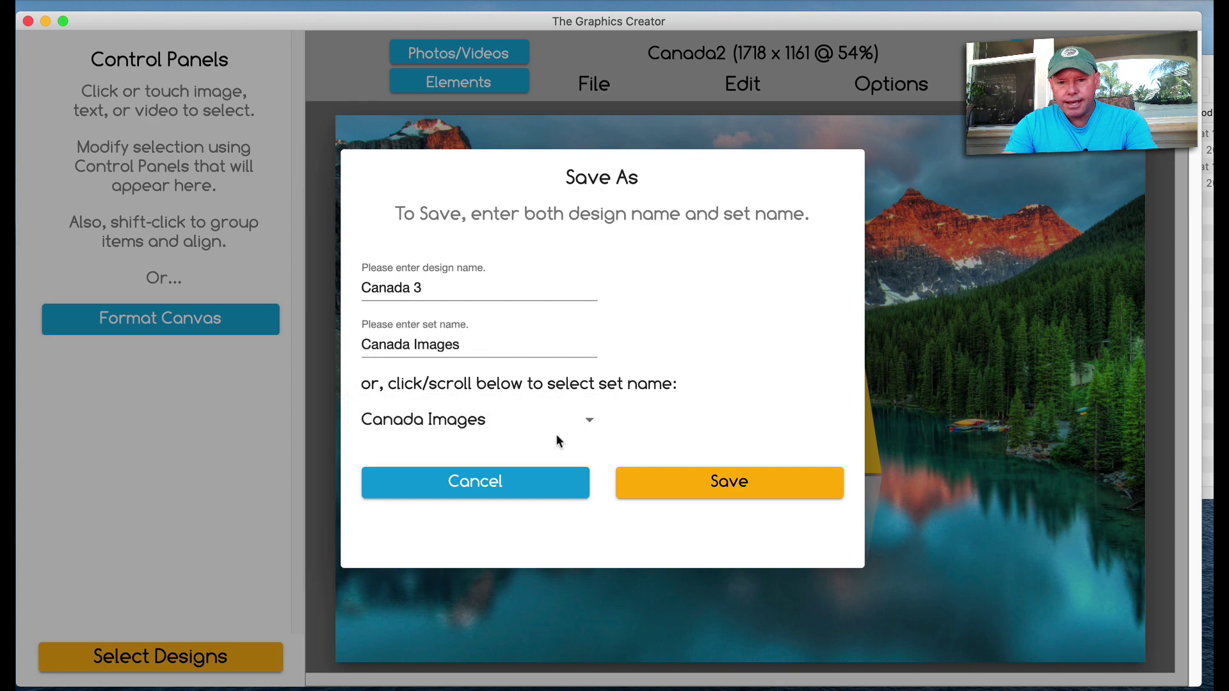
left_click(676, 482)
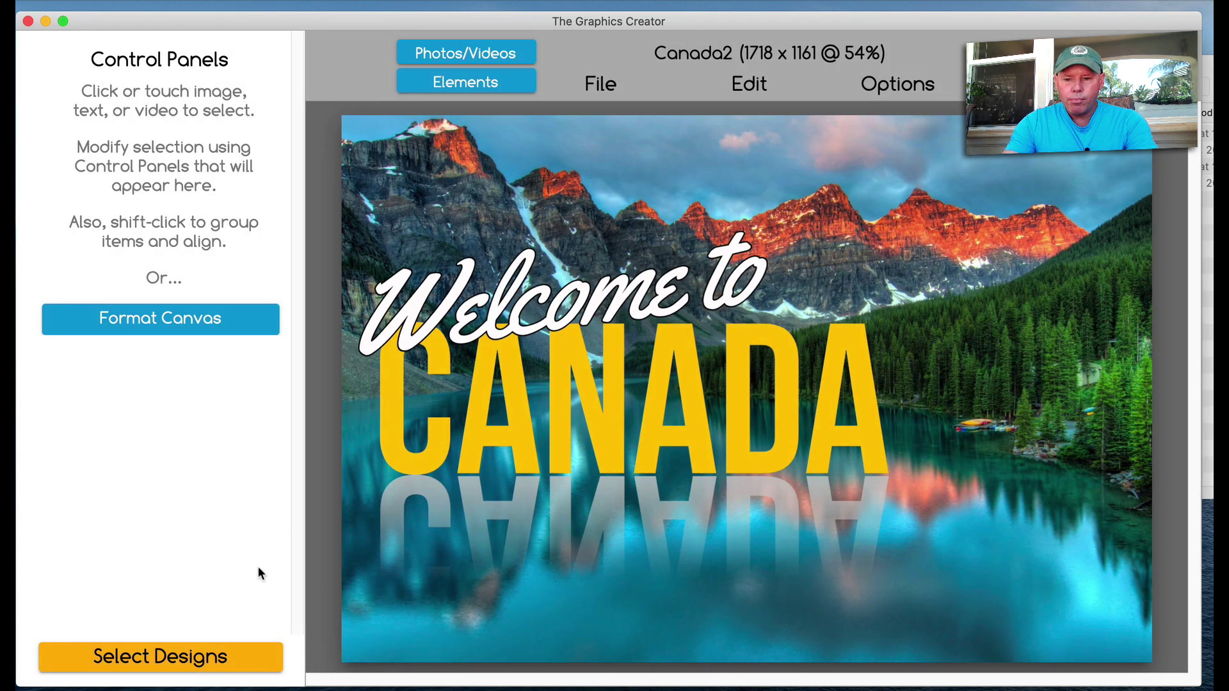
left_click(201, 659)
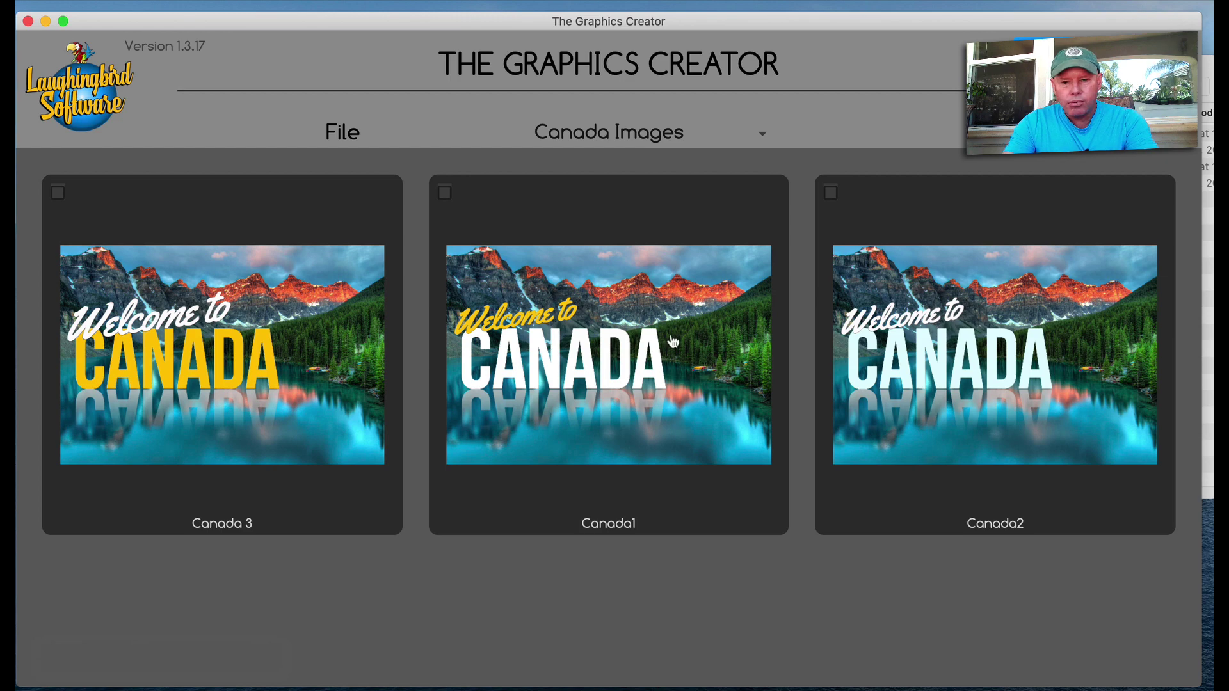
left_click(274, 332)
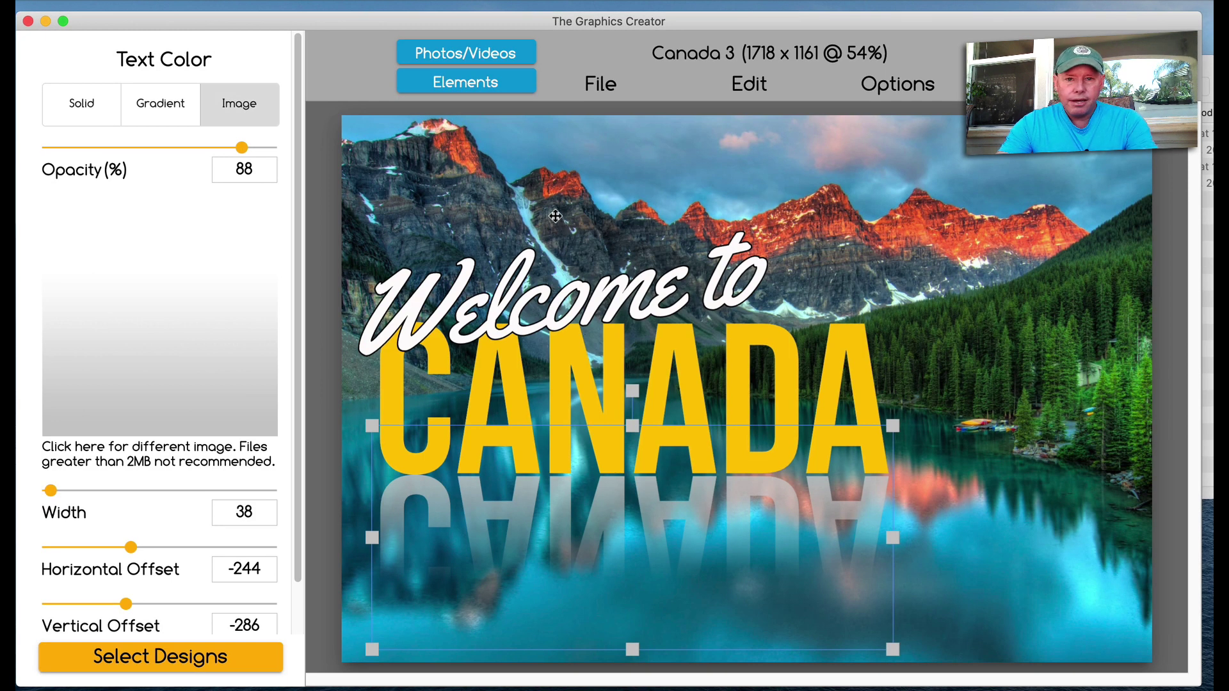
- Replace the mountain background with a Louvre pyramid photo from a Pexels 'Paris' search, filling the canvas
left_click_drag(555, 213, 540, 209)
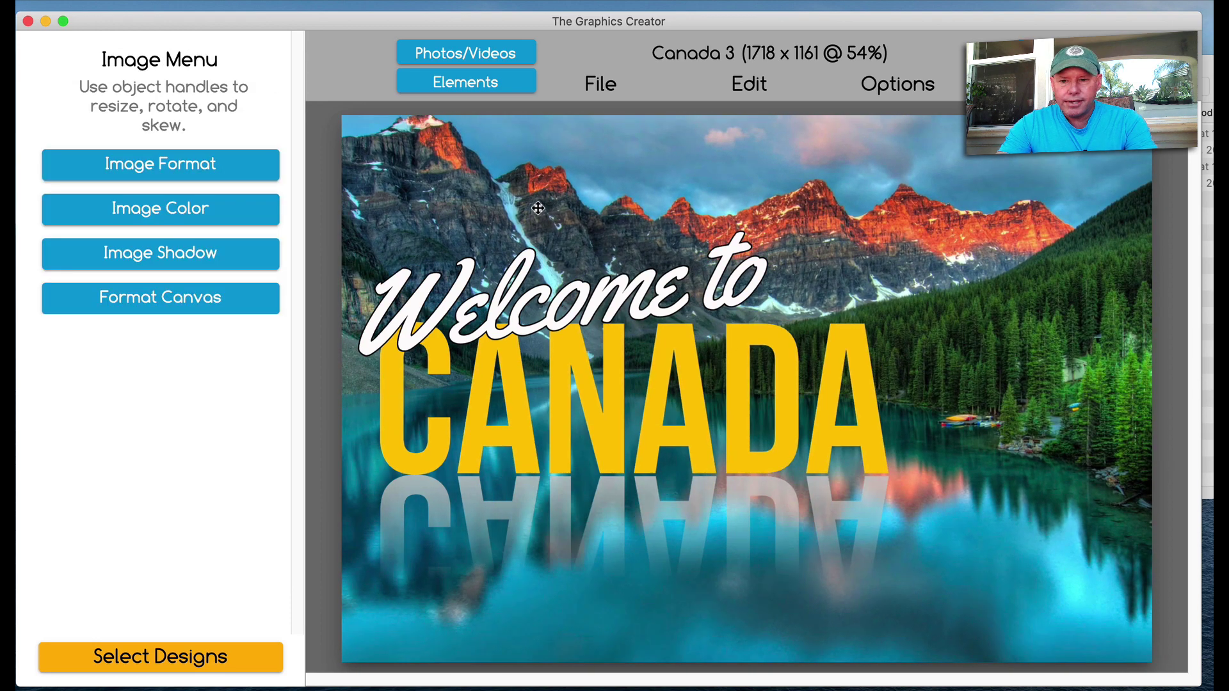
key("Delete")
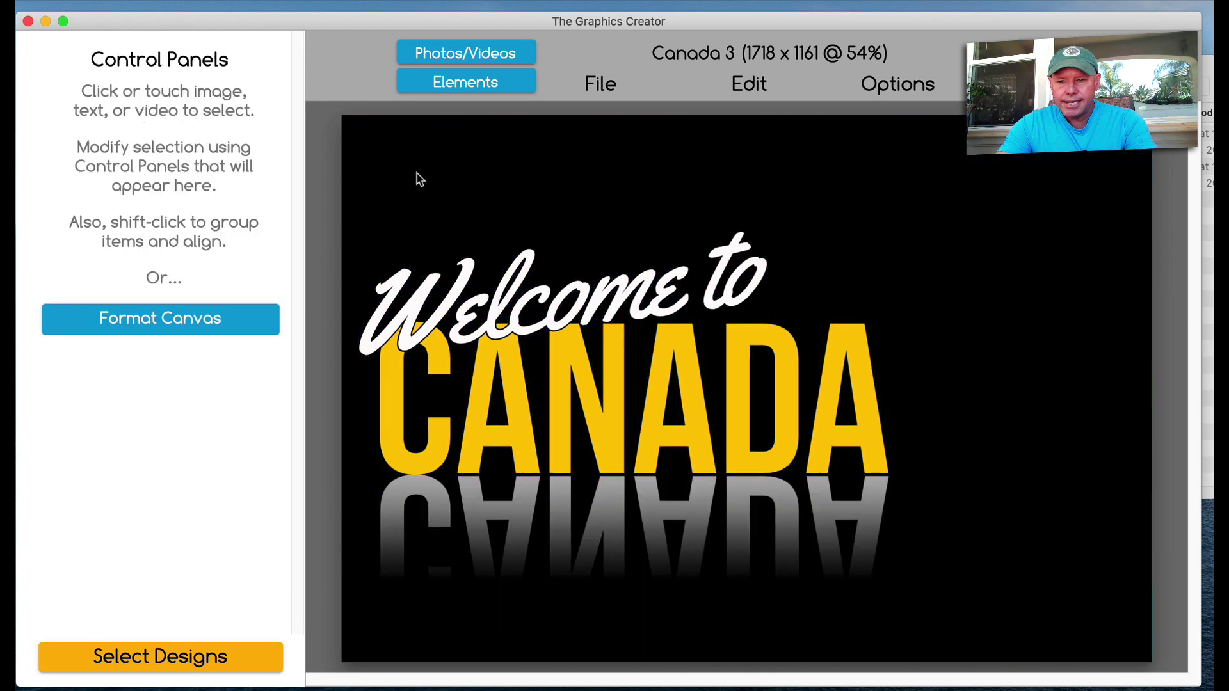
left_click(423, 56)
left_click(194, 213)
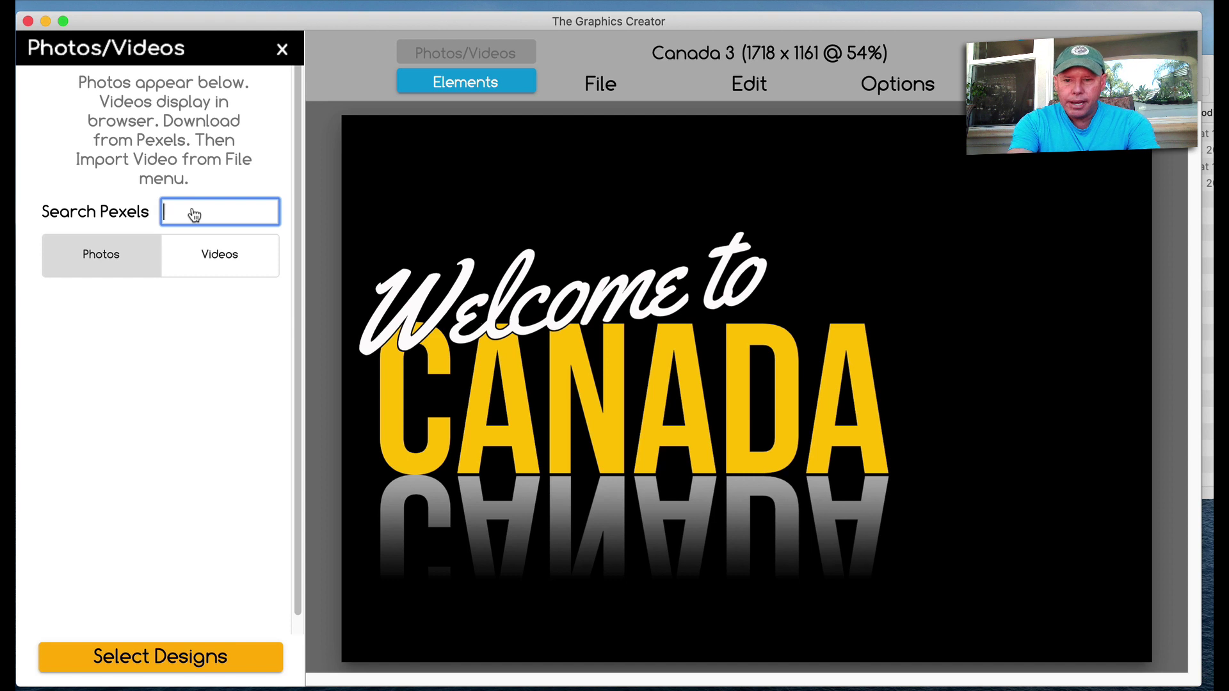
type("Paris")
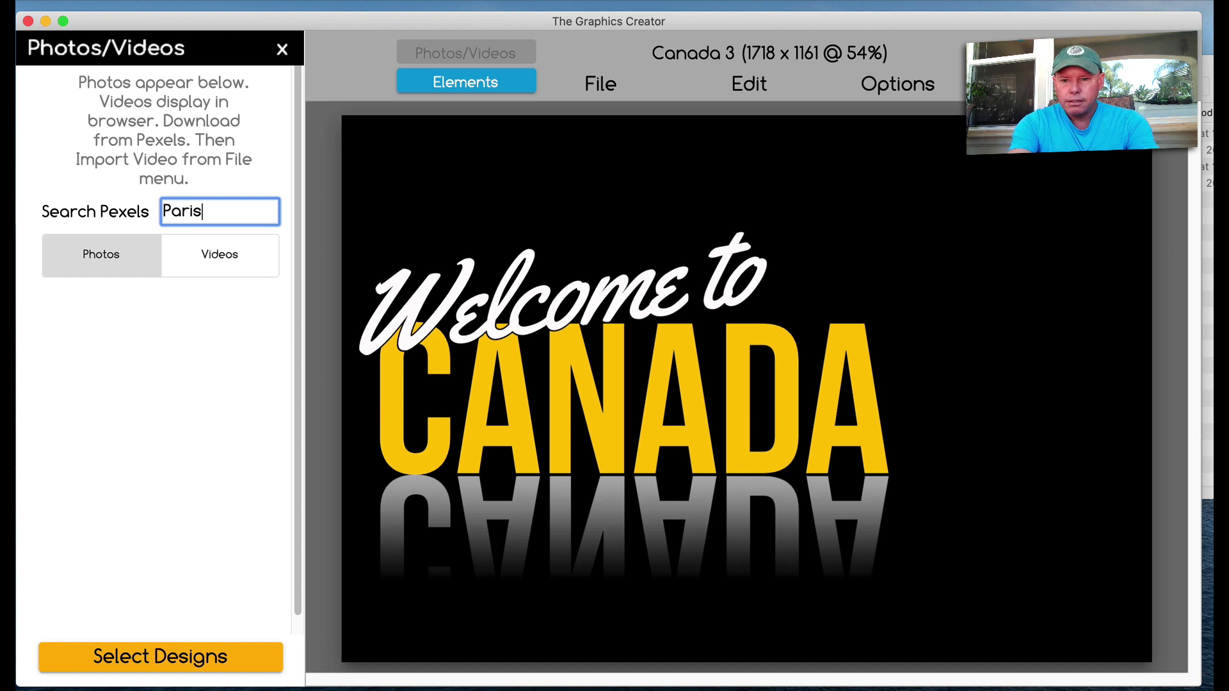
key("Return")
scroll(188, 295, "down", 10)
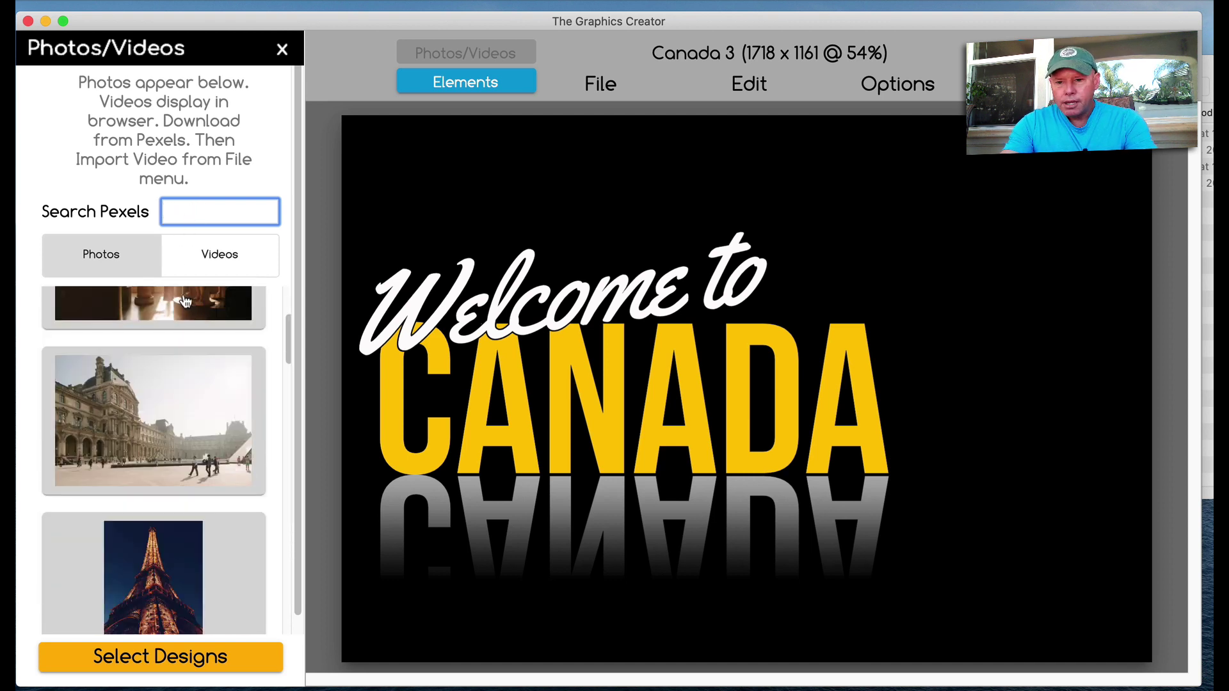
scroll(184, 299, "down", 8)
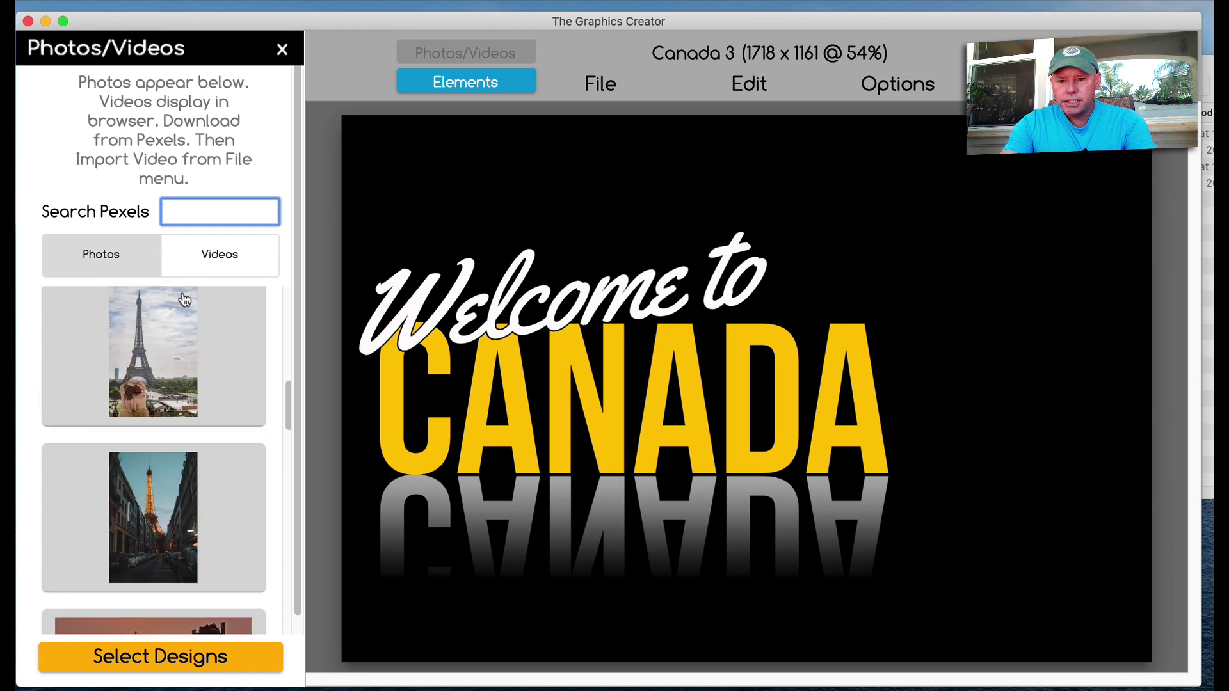
left_click(140, 392)
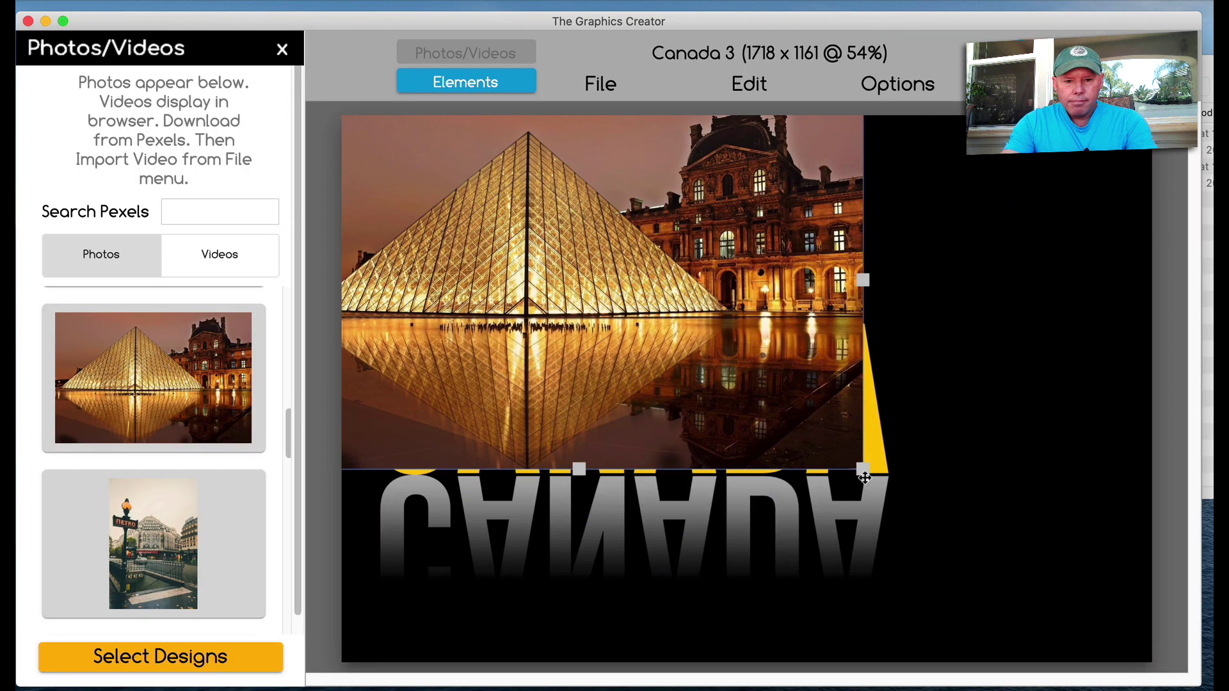
double_click(858, 471)
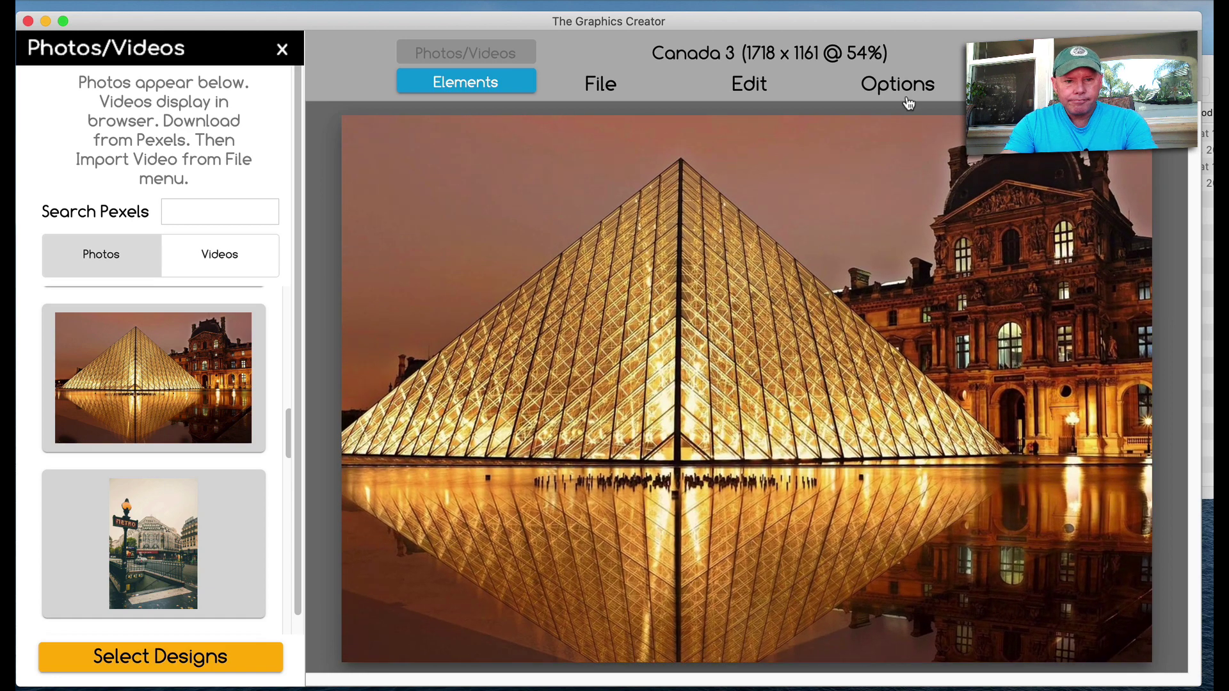
- Send the Louvre photo behind the text and delete the CANADA reflection layer
left_click(899, 87)
left_click(884, 231)
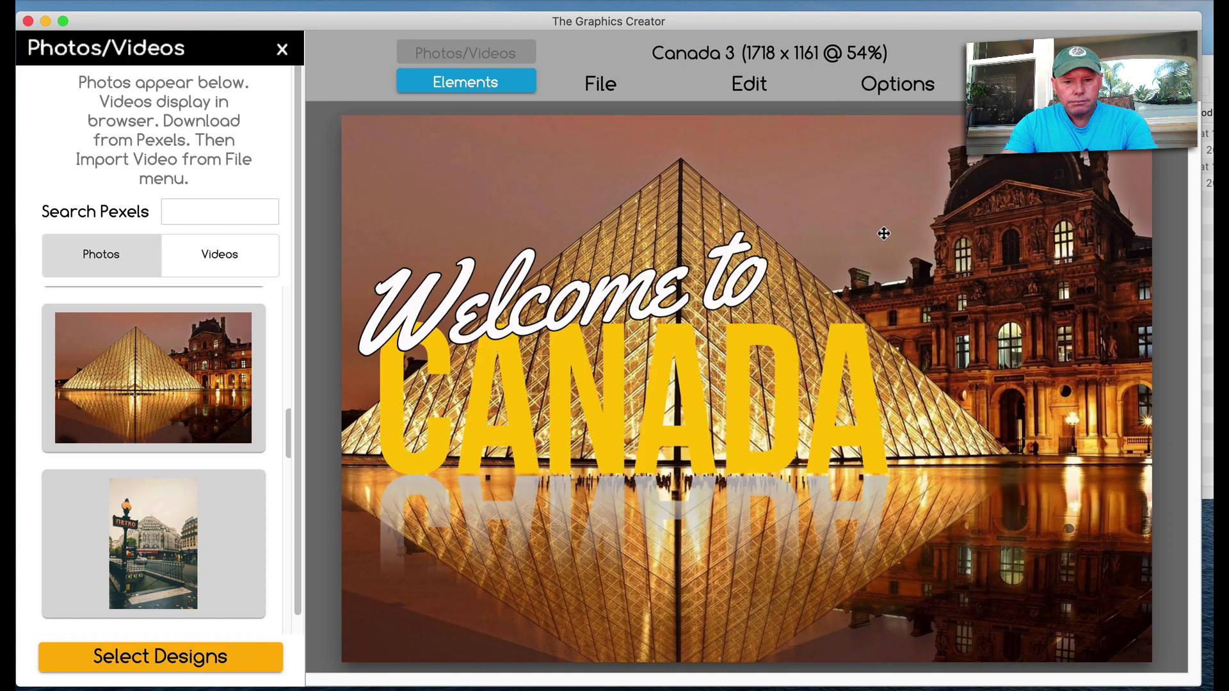
left_click(659, 415)
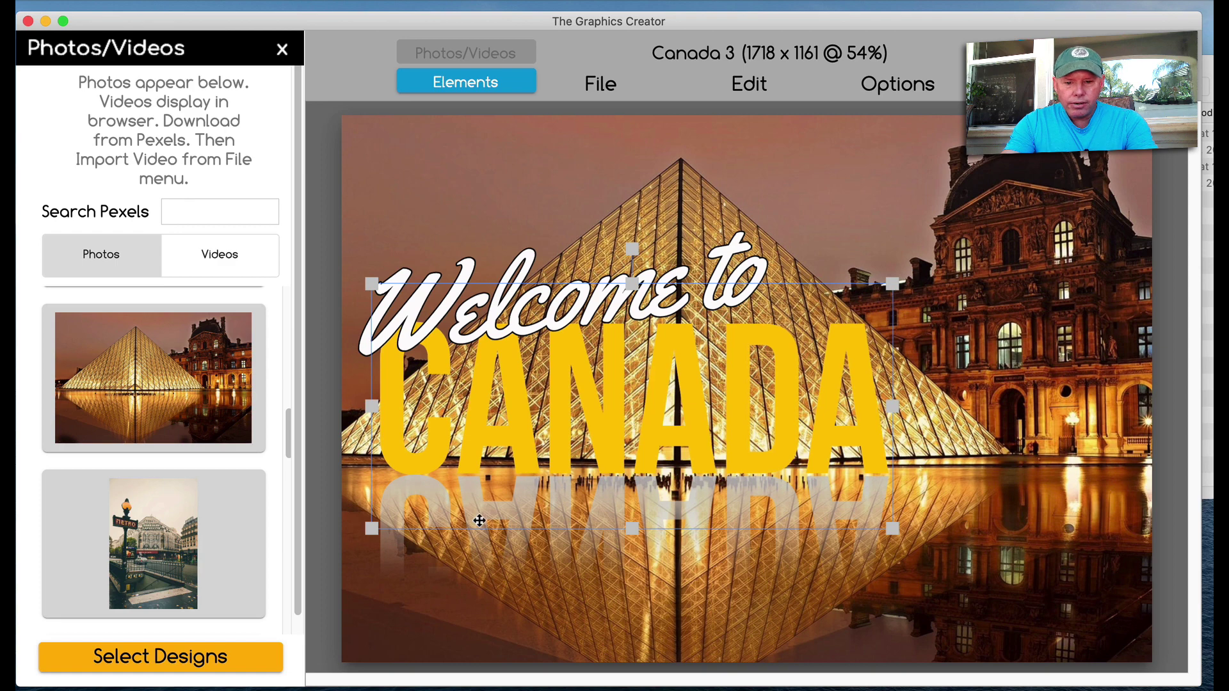
left_click_drag(478, 516, 463, 502)
key("Delete")
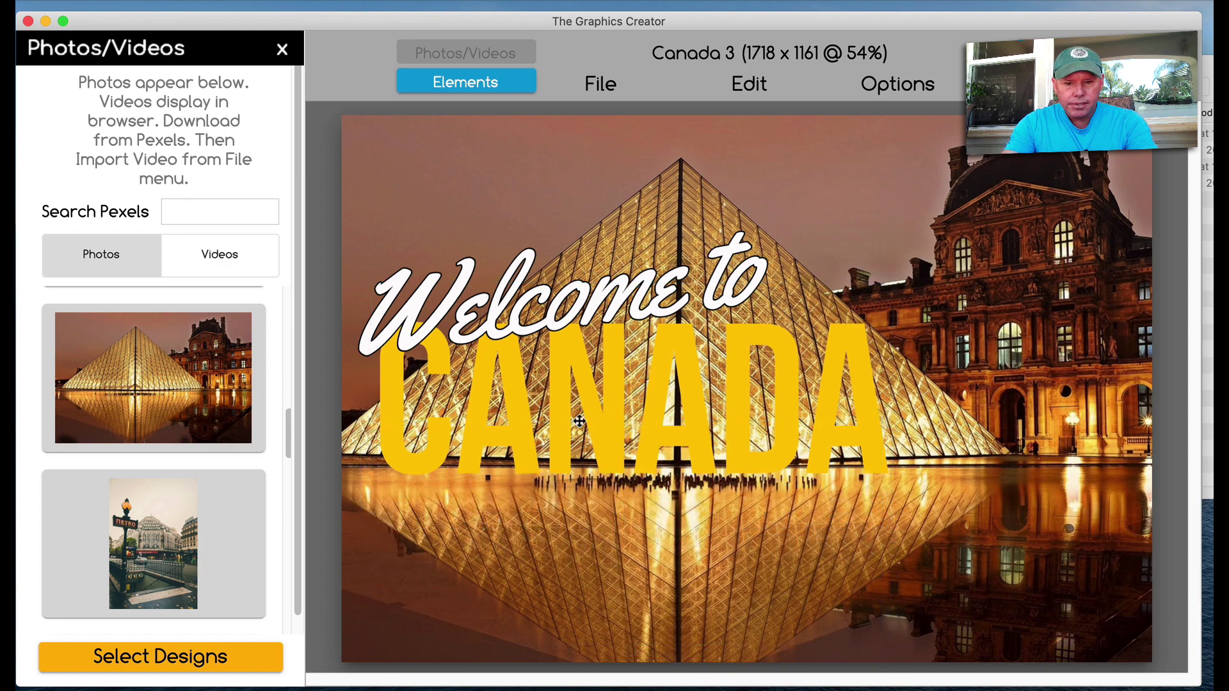
- Change the CANADA headline text to PARIS
left_click(608, 419)
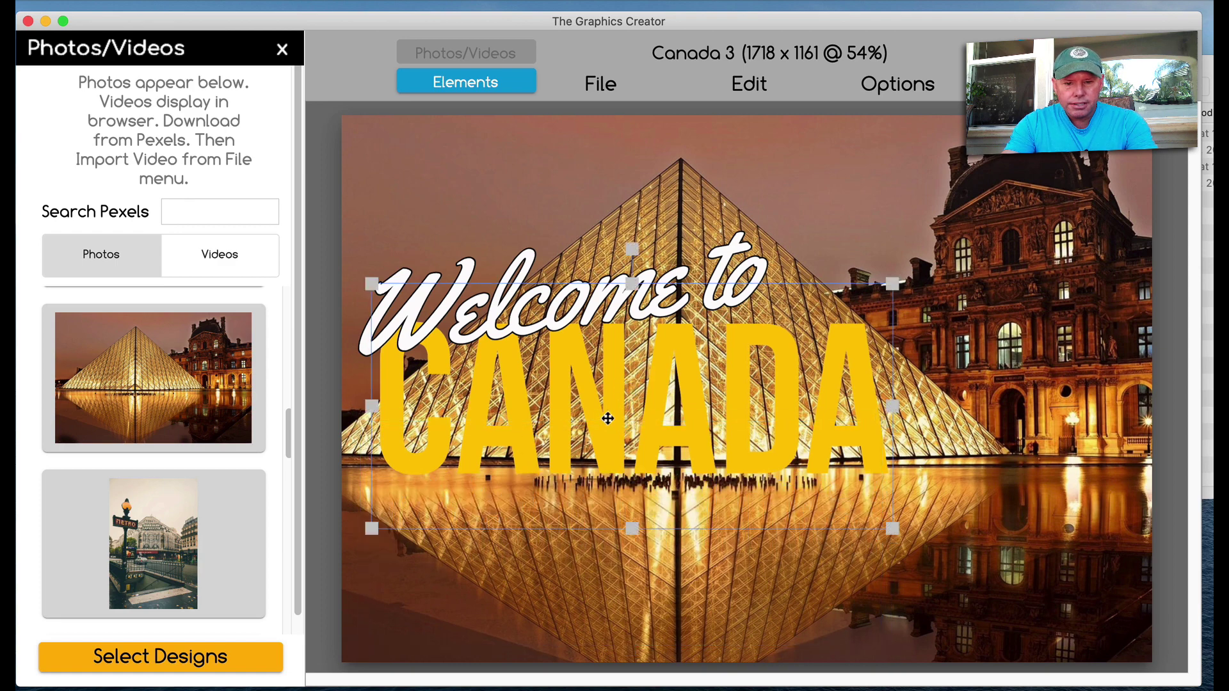
double_click(509, 411)
type("PARIS")
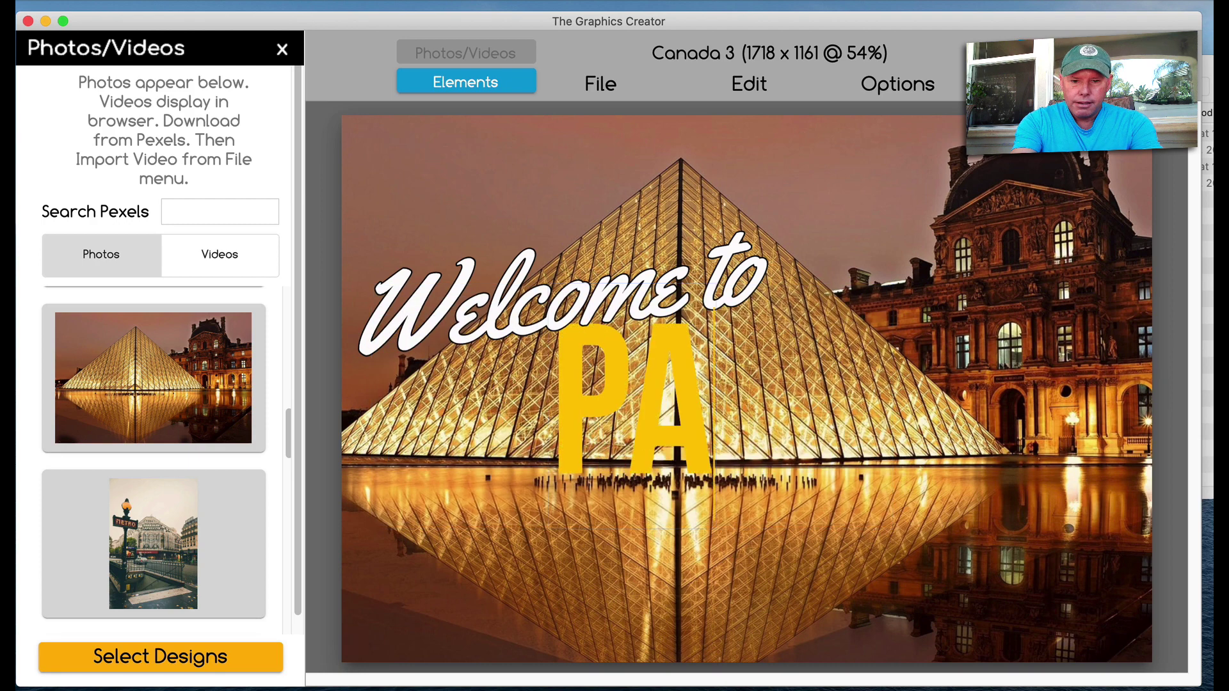
left_click(584, 304)
left_click(283, 50)
- Make PARIS white with a thin black text outline
left_click(532, 368)
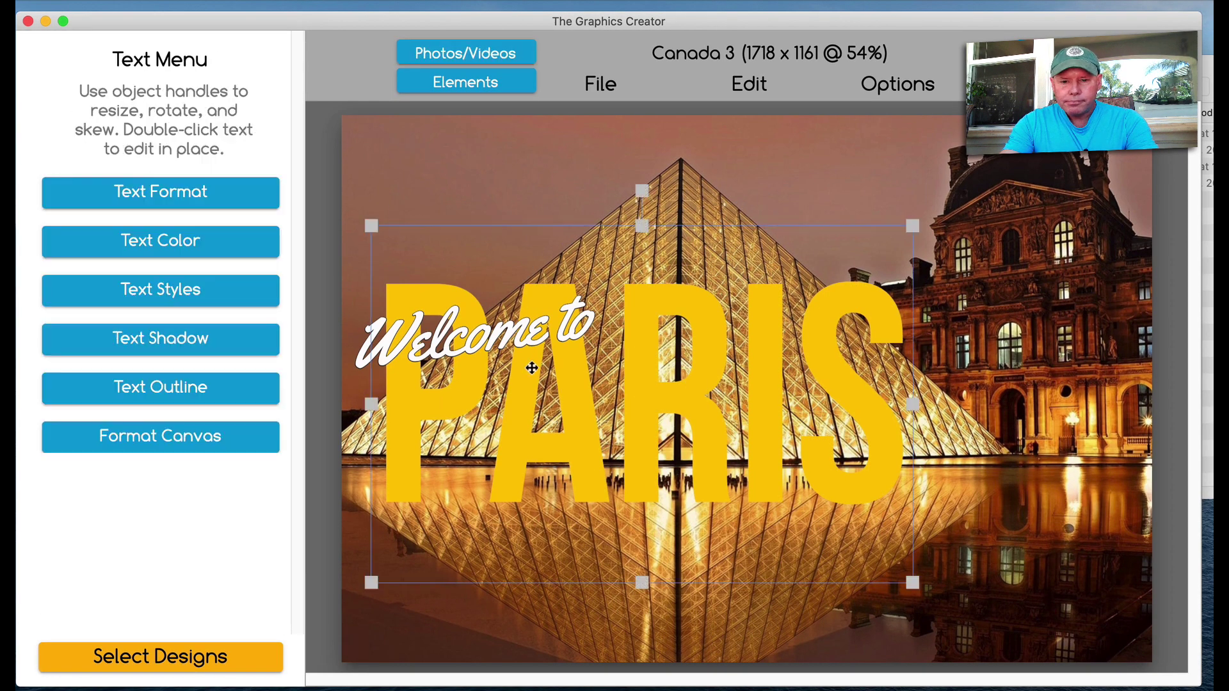
left_click(184, 242)
left_click(62, 332)
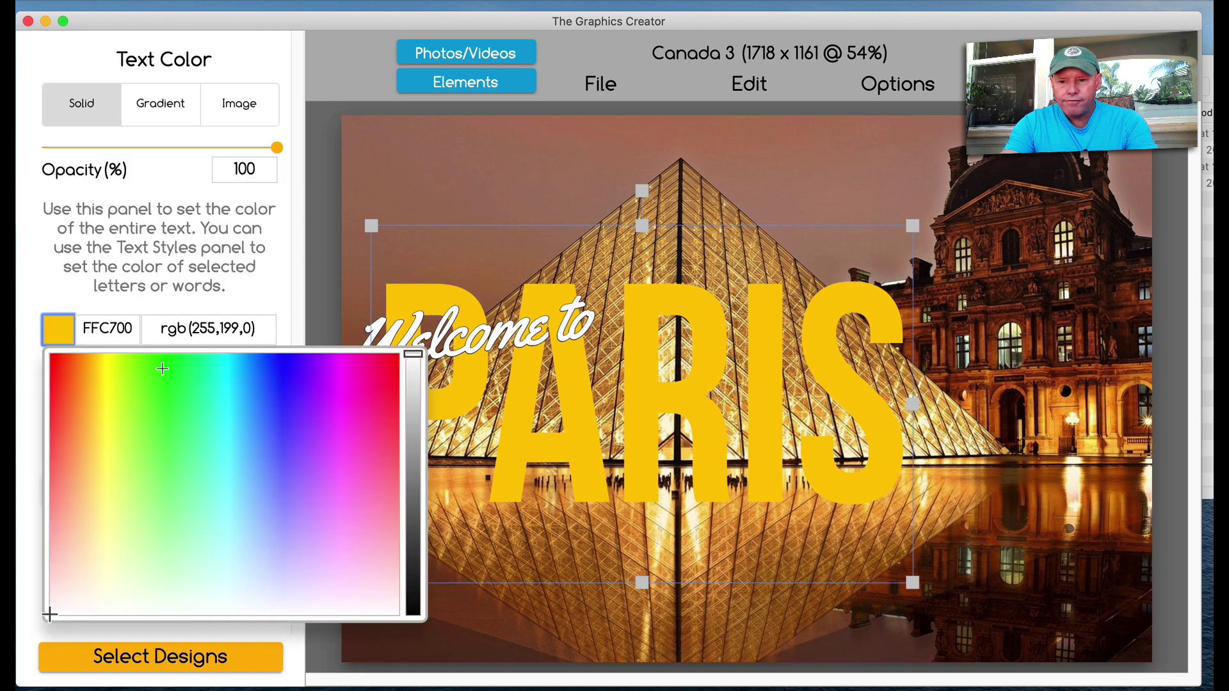
left_click(416, 448)
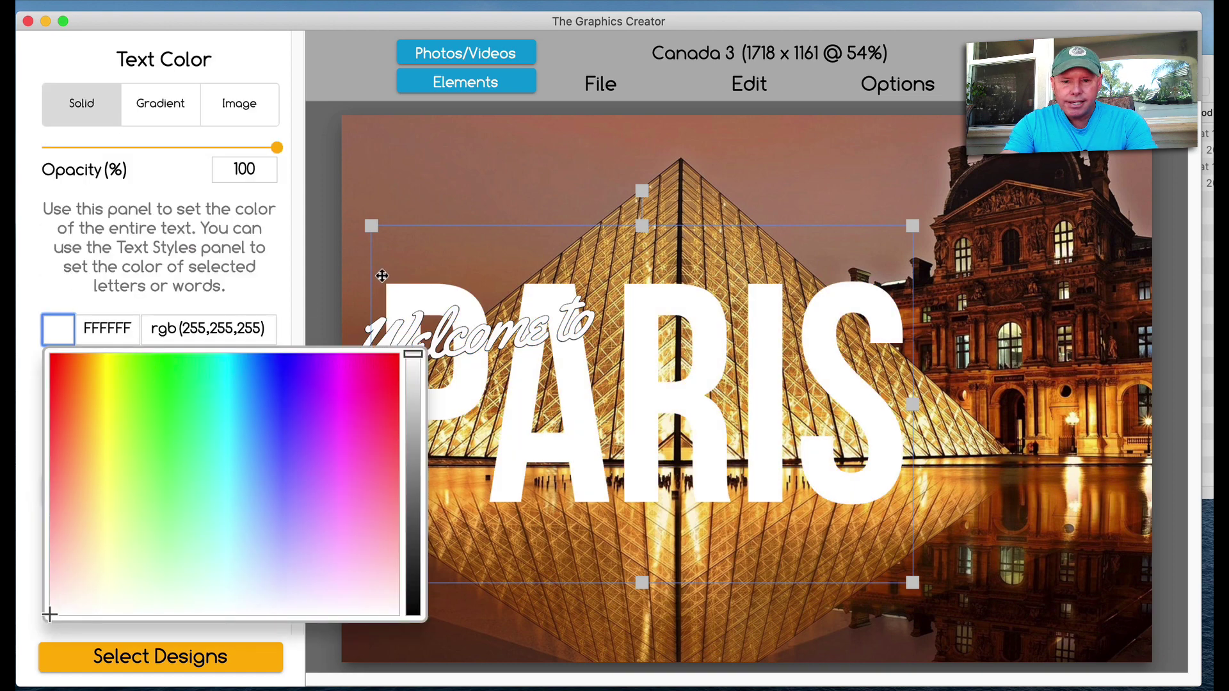
left_click(159, 269)
left_click(197, 497)
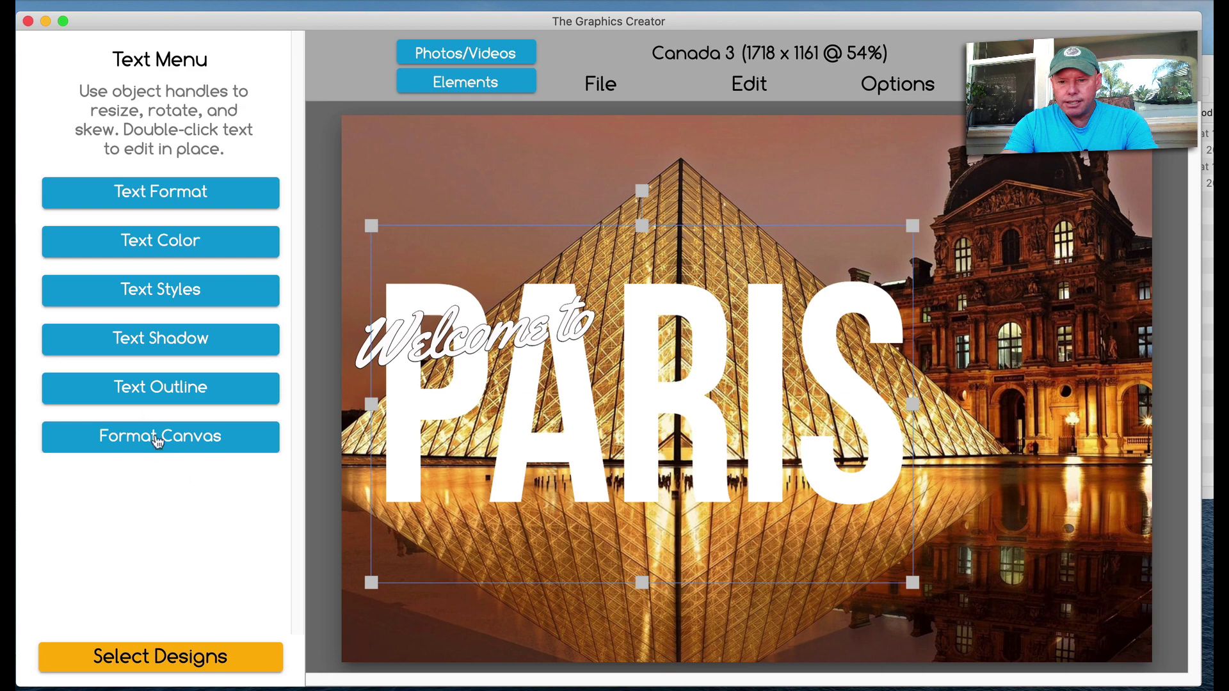
left_click(133, 386)
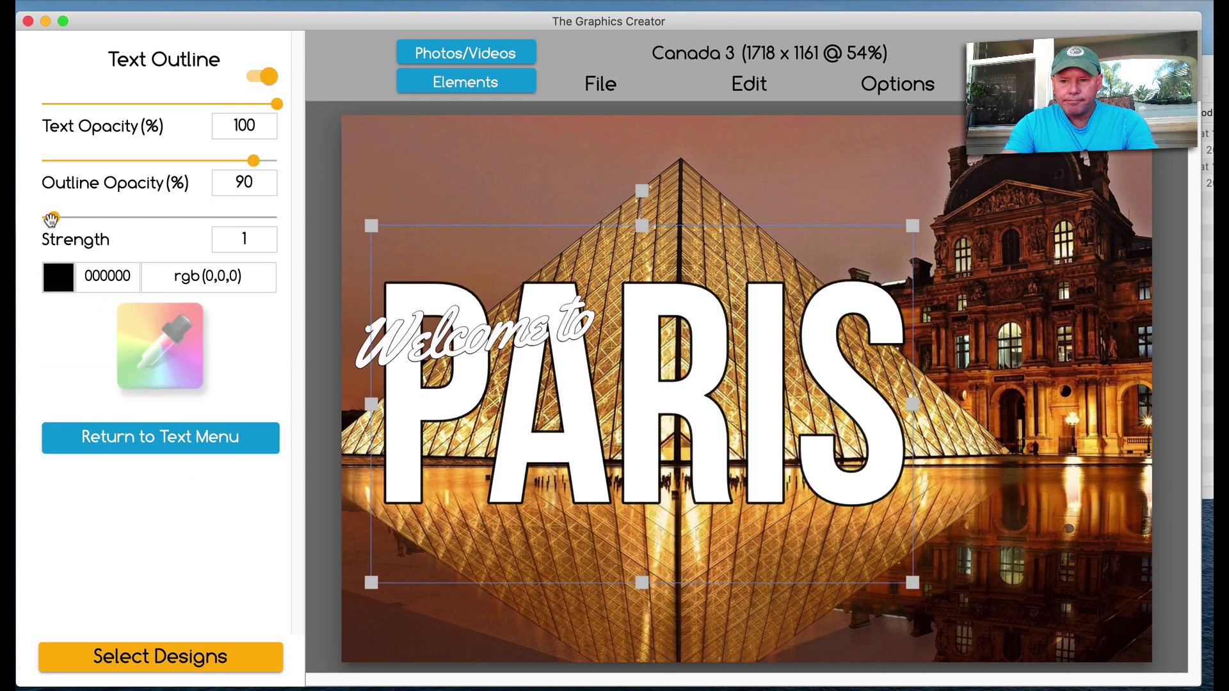
left_click_drag(53, 217, 45, 219)
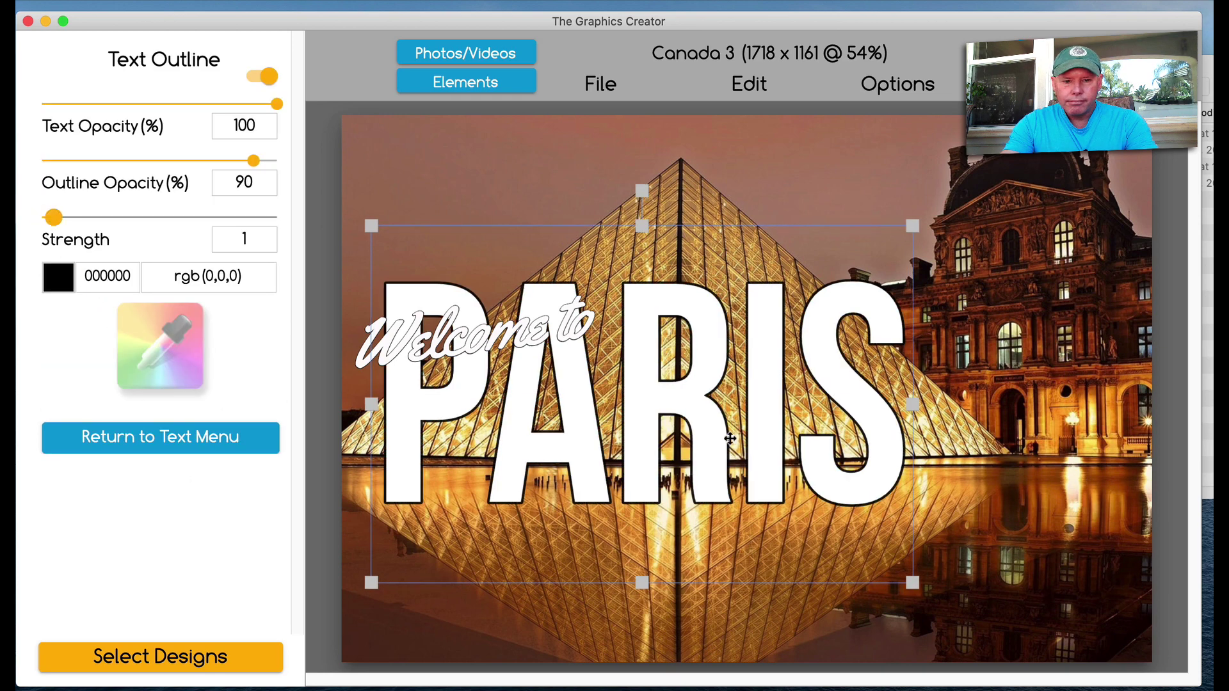
- Enlarge PARIS and move it lower and to the right
left_click_drag(912, 583, 849, 541)
left_click_drag(721, 437, 810, 504)
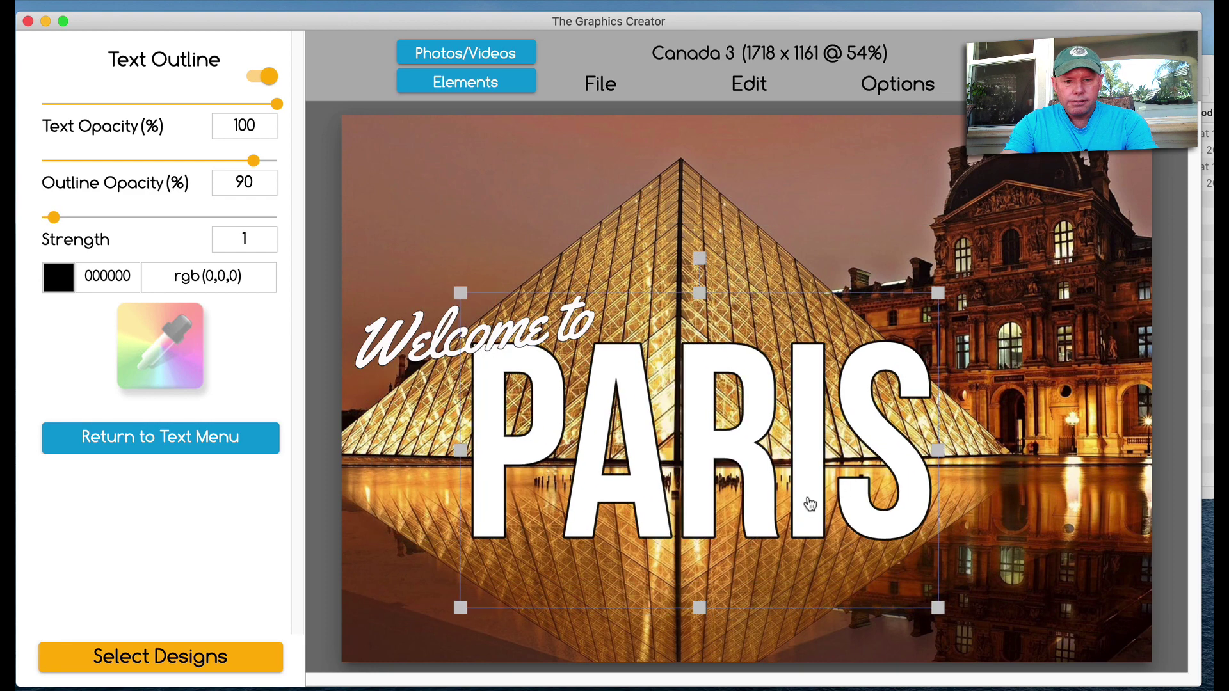
left_click(566, 342)
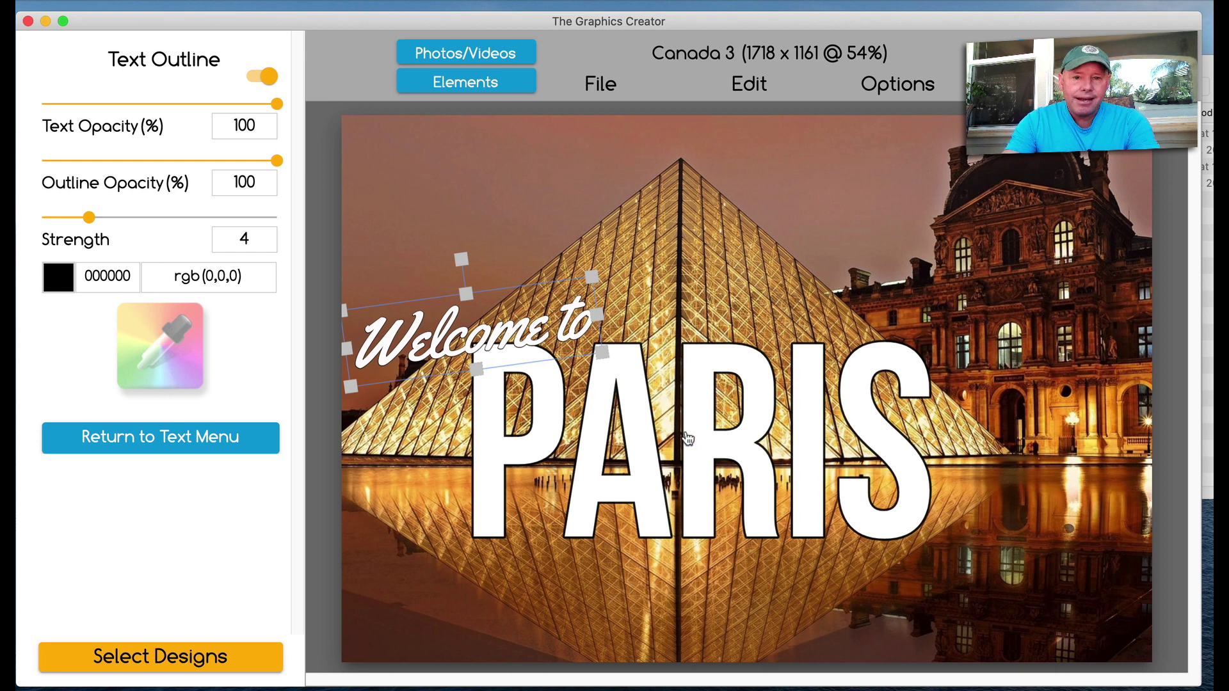
- Save As 'PARIS 1' with the new set name 'Paris Images'
left_click(612, 87)
left_click(596, 192)
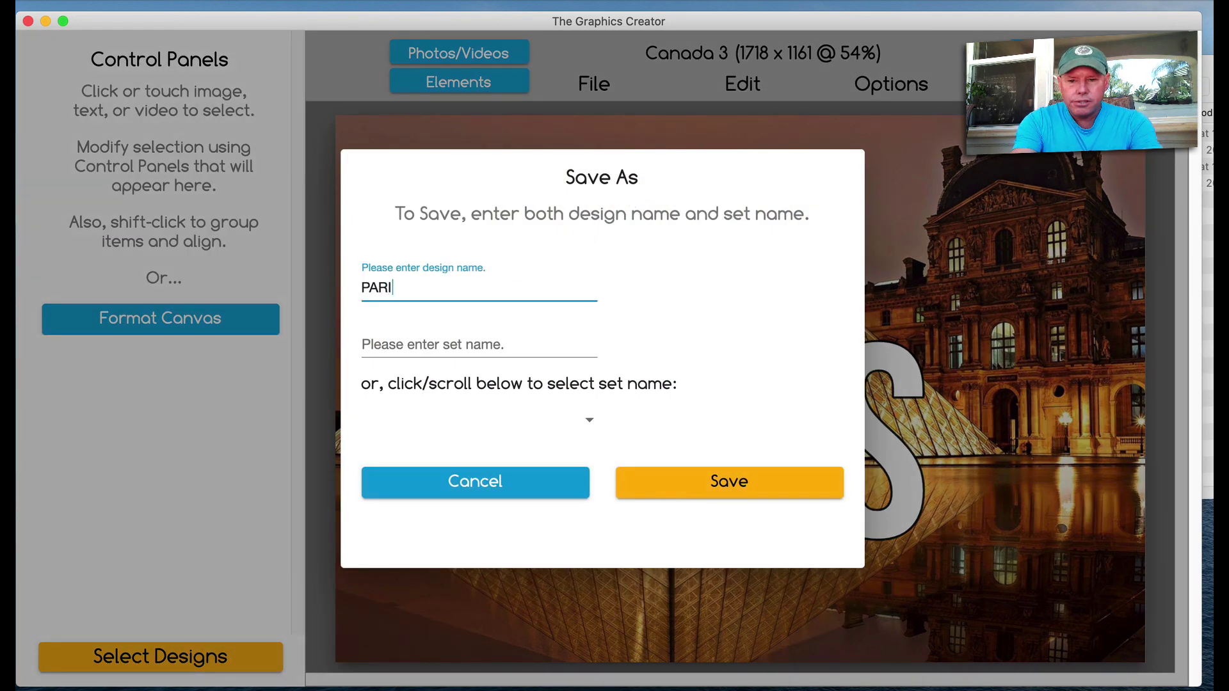
type("PARIS 1")
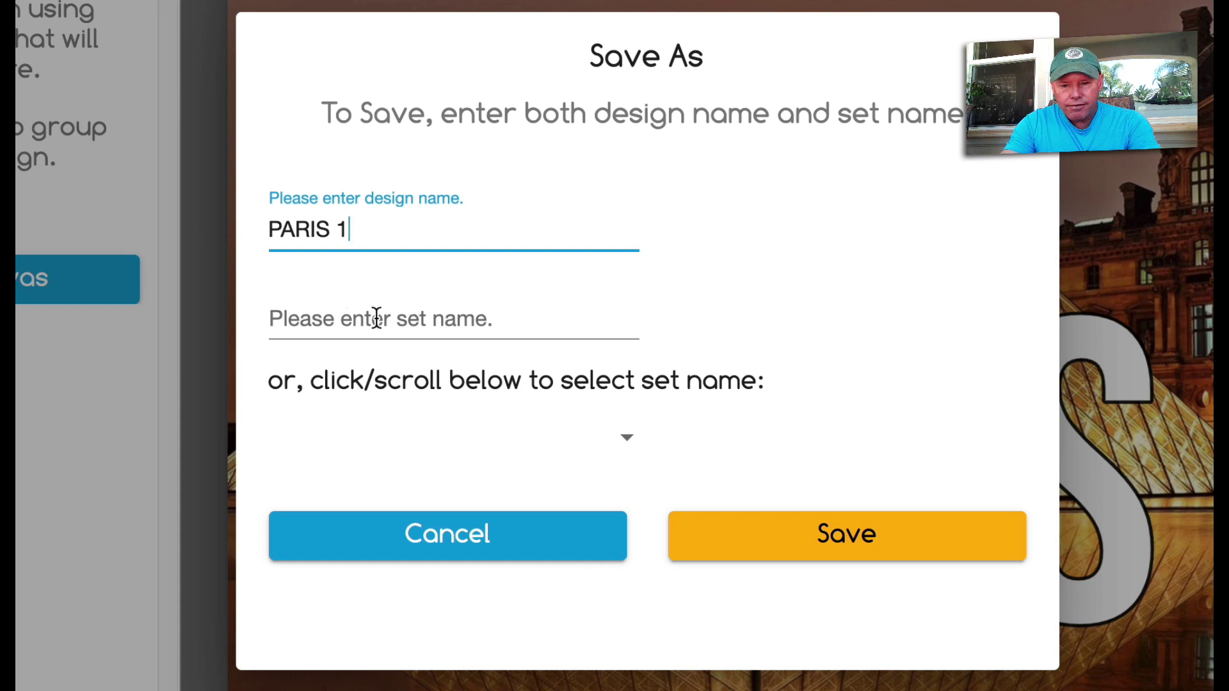
left_click(377, 318)
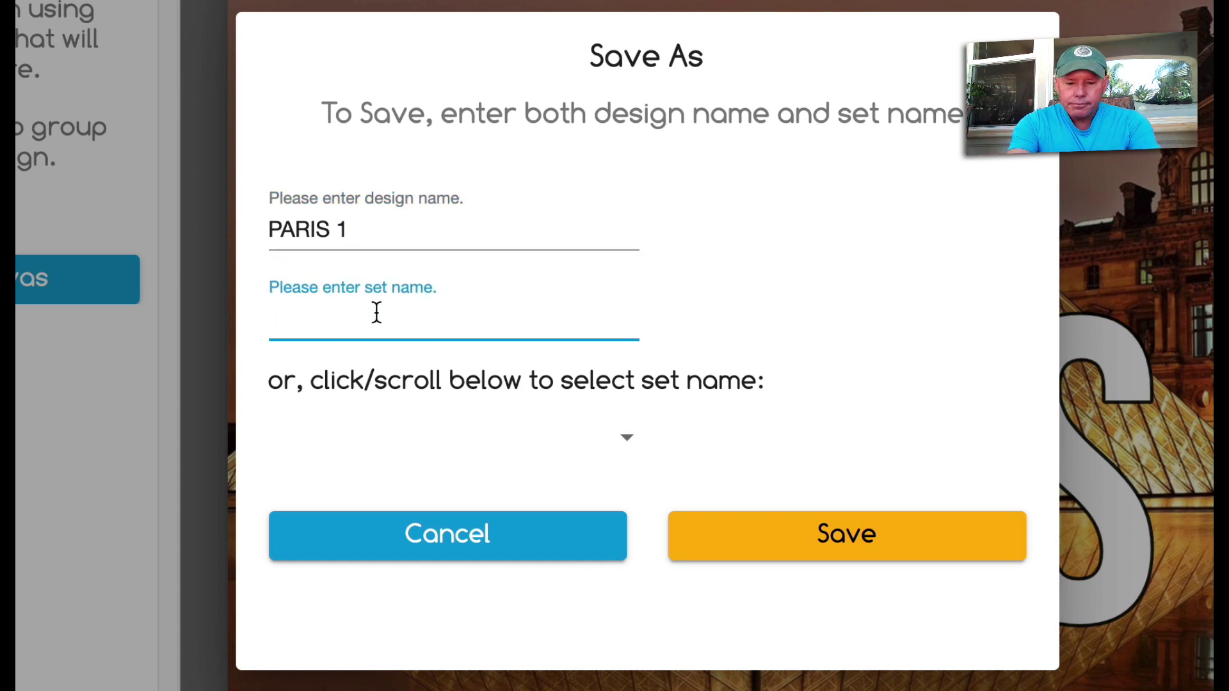
type("Paris Images")
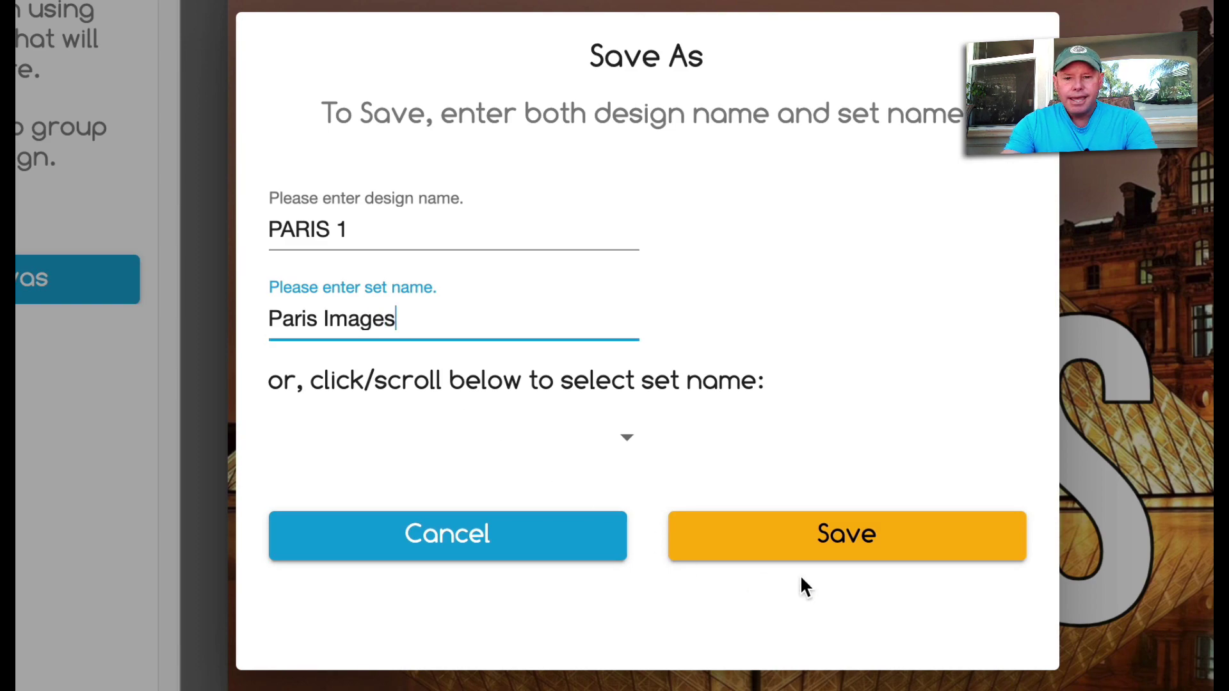
left_click(830, 554)
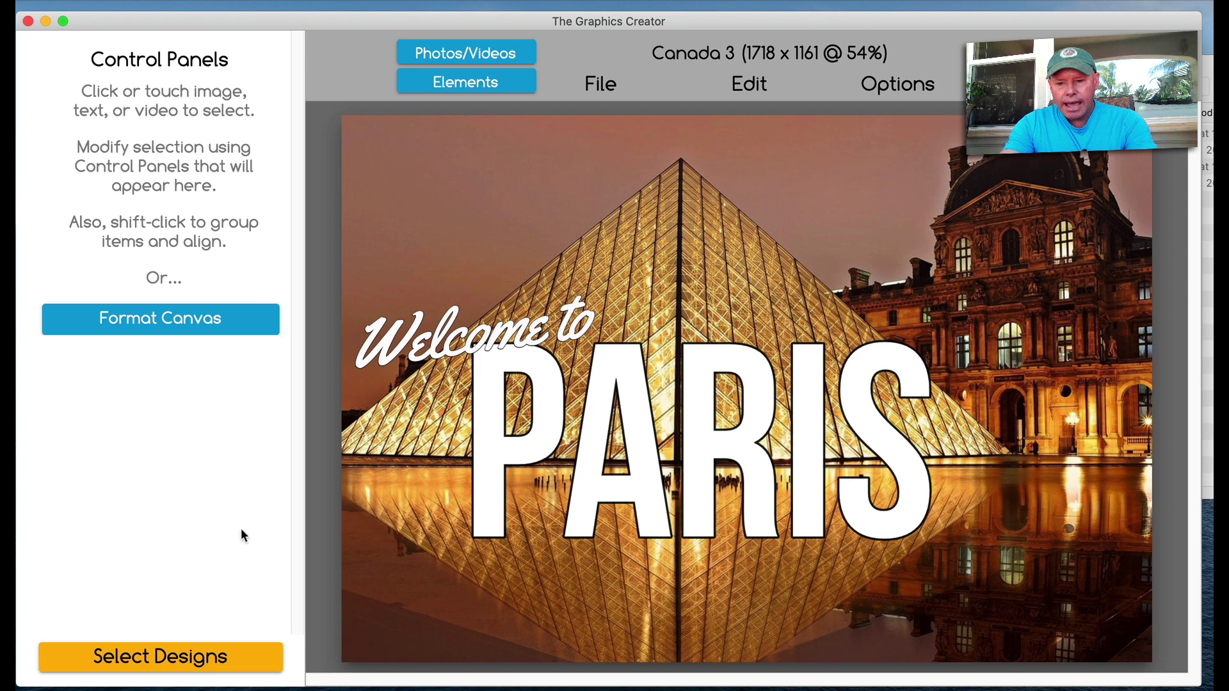
- Open PARIS 1 from the Paris Images set, after briefly viewing Canada Images
left_click(172, 666)
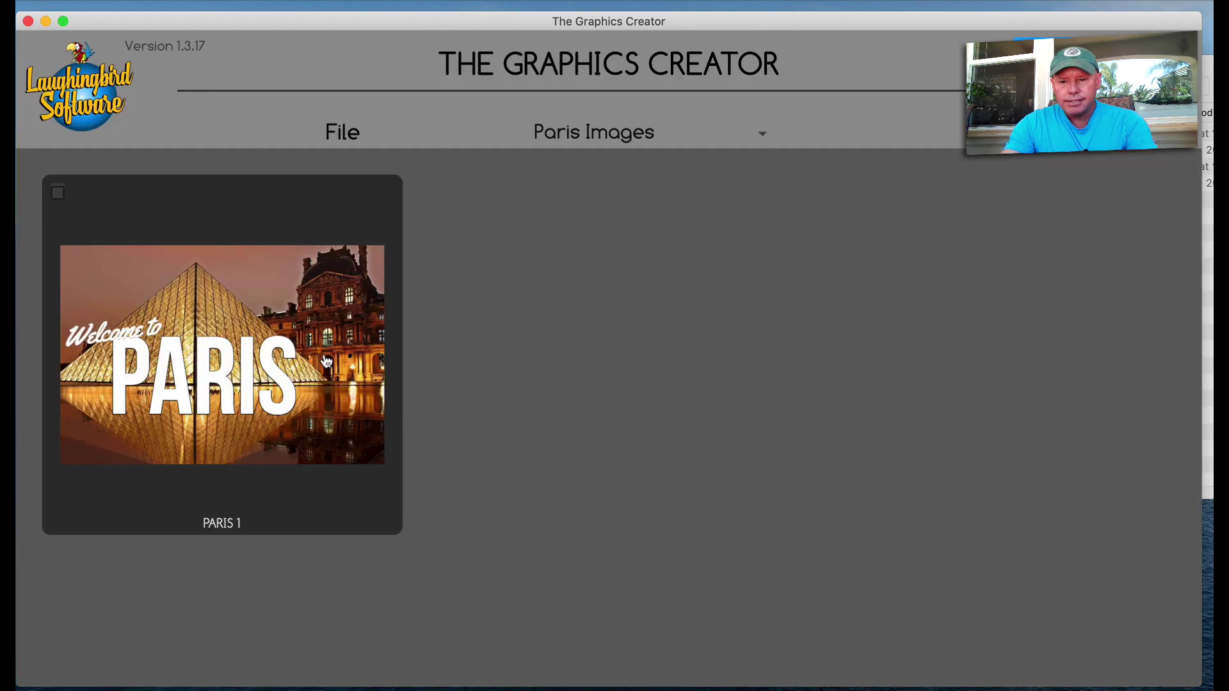
left_click(615, 134)
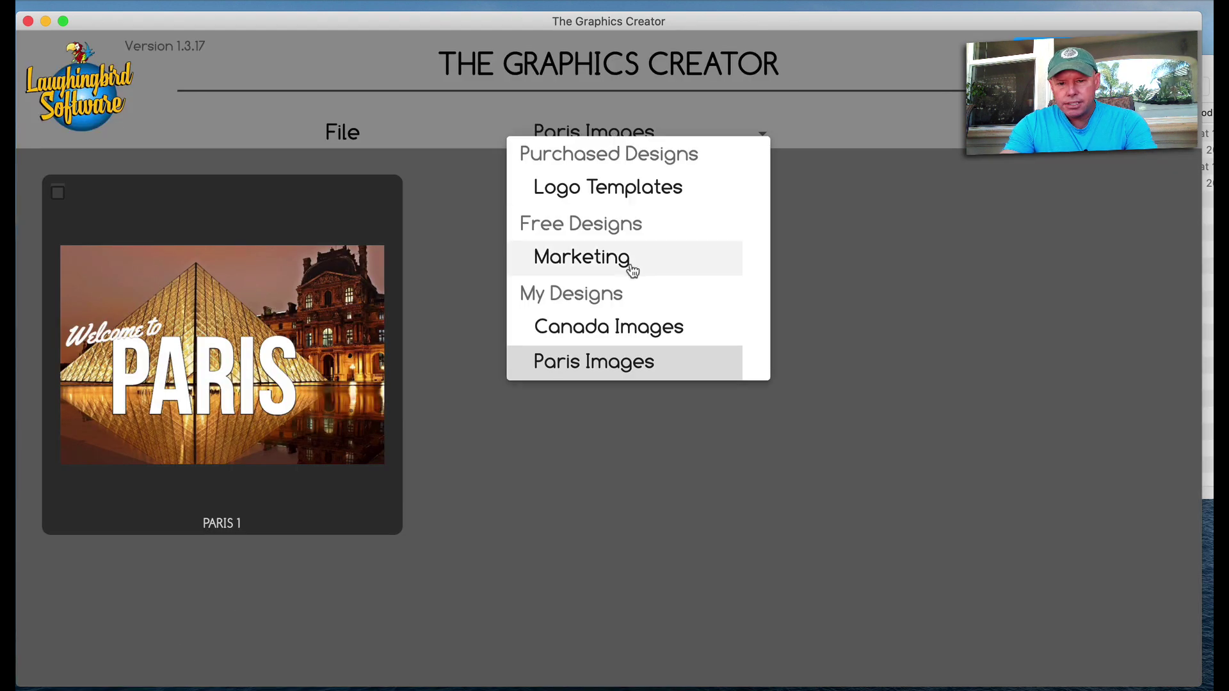
left_click(643, 336)
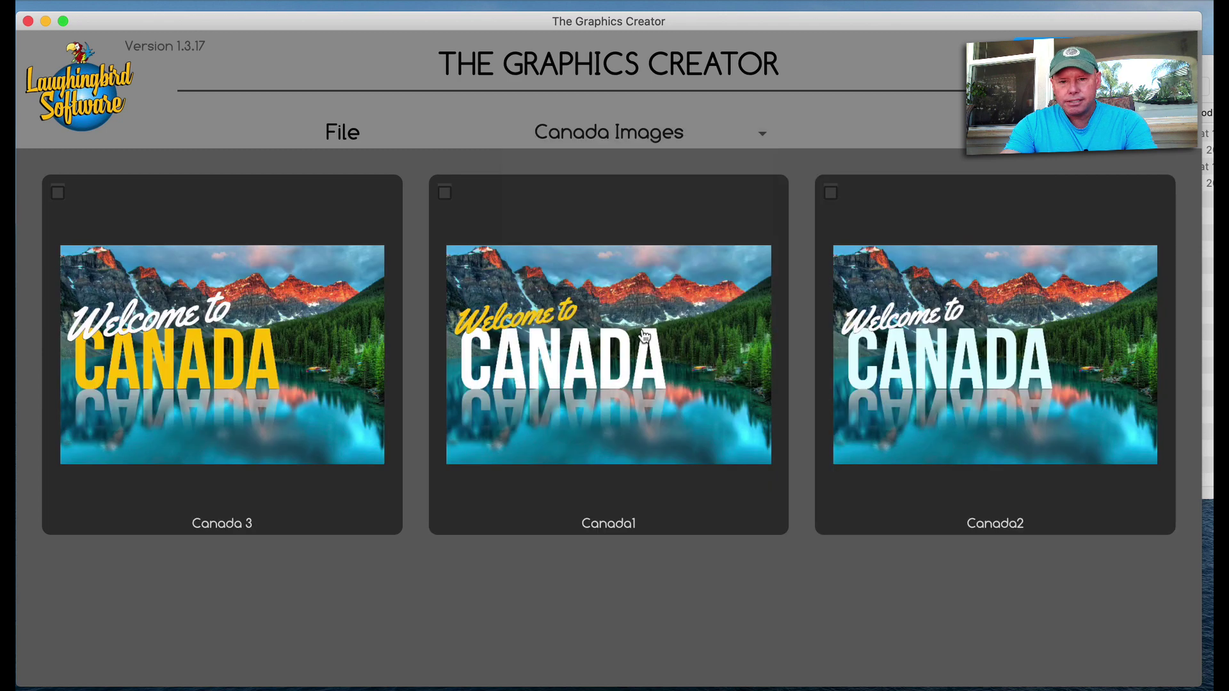
left_click(609, 127)
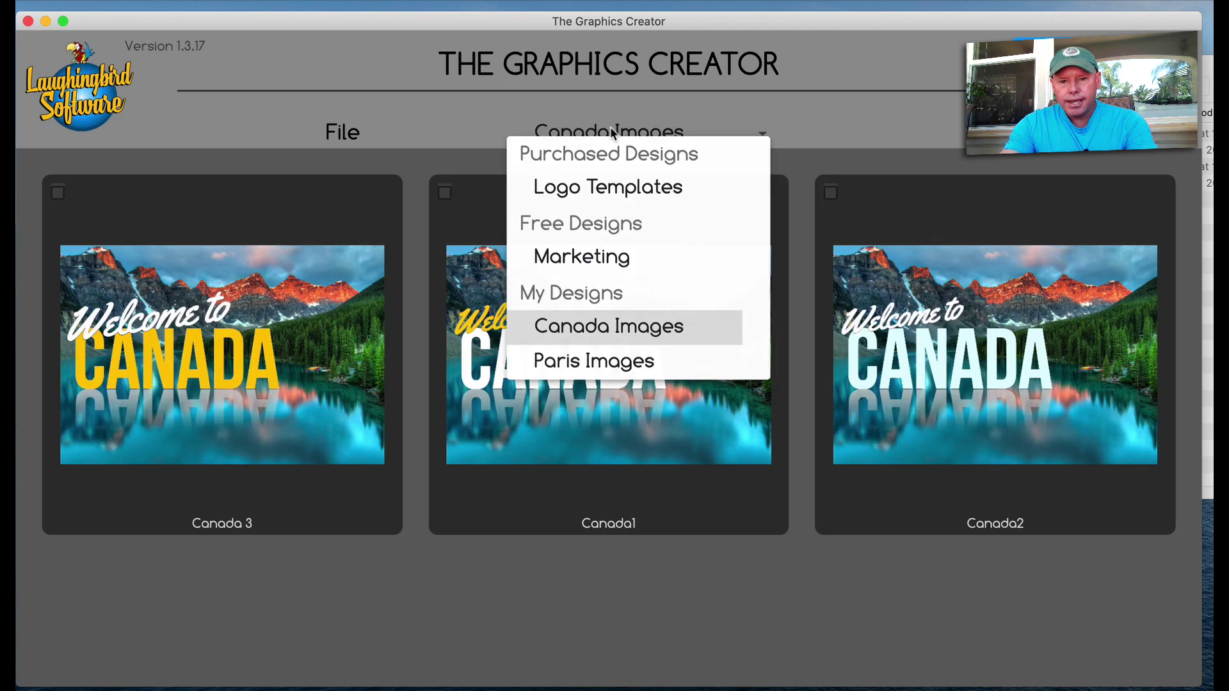
left_click(624, 370)
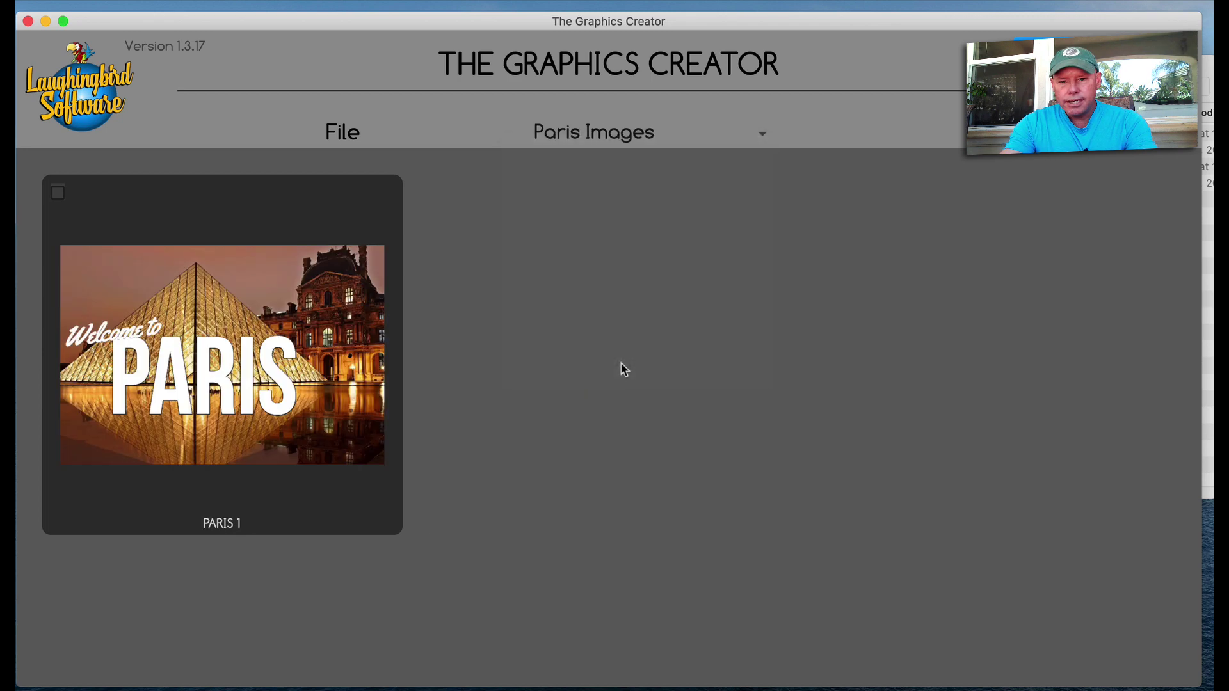
left_click(309, 338)
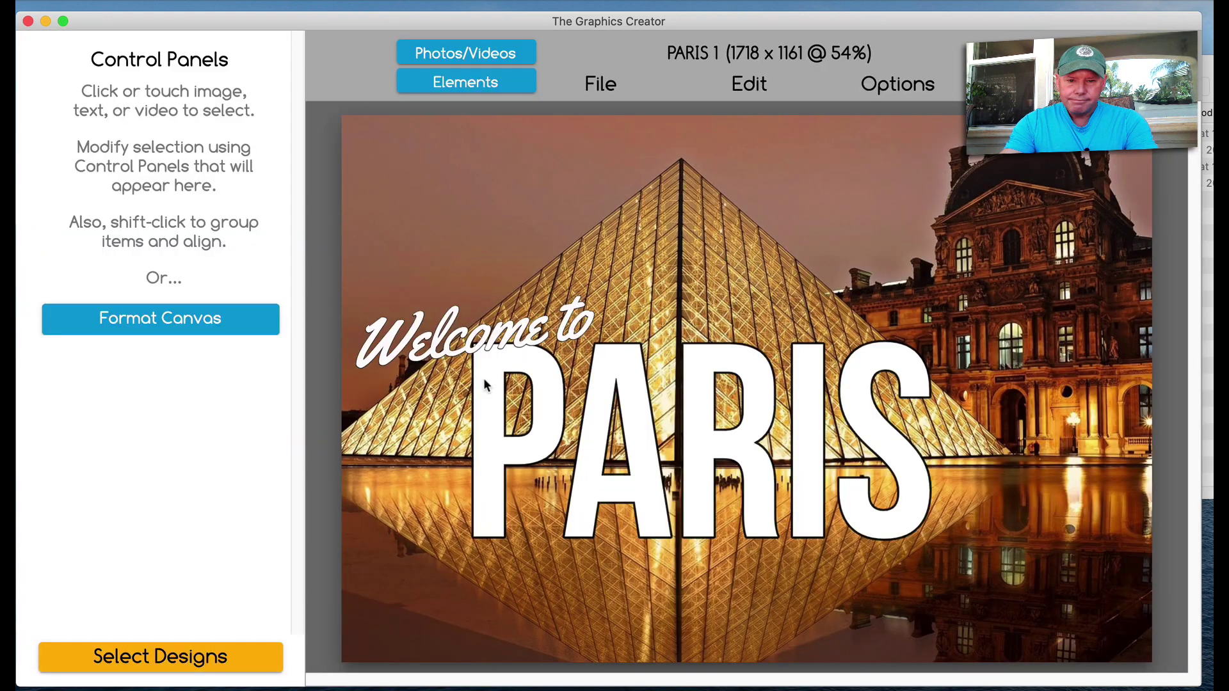
- Change the PARIS text colour to yellow
left_click(497, 396)
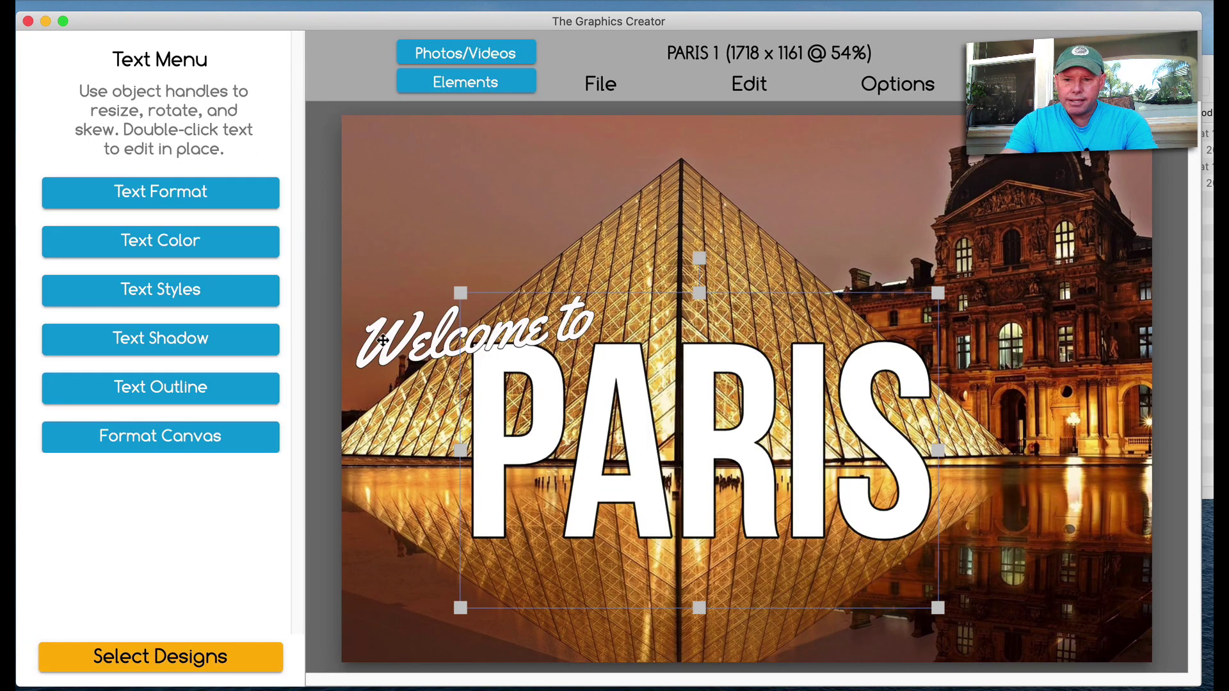
left_click(198, 242)
left_click(58, 329)
left_click(198, 392)
left_click_drag(198, 392, 94, 329)
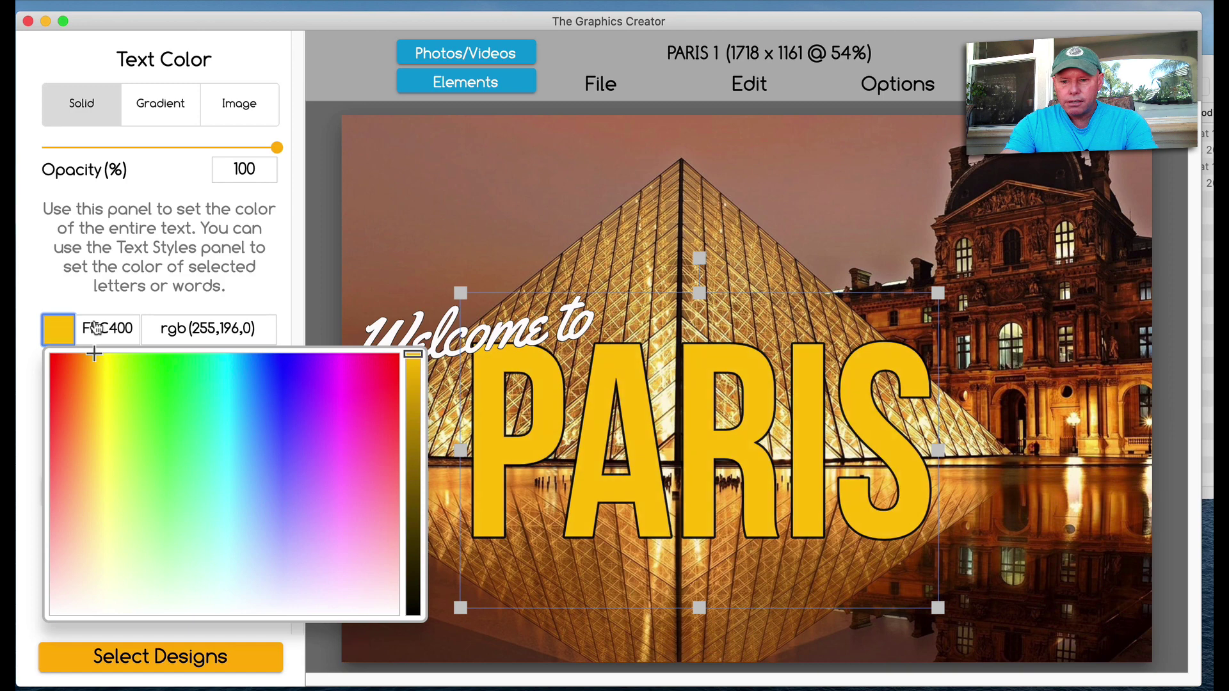
left_click(410, 211)
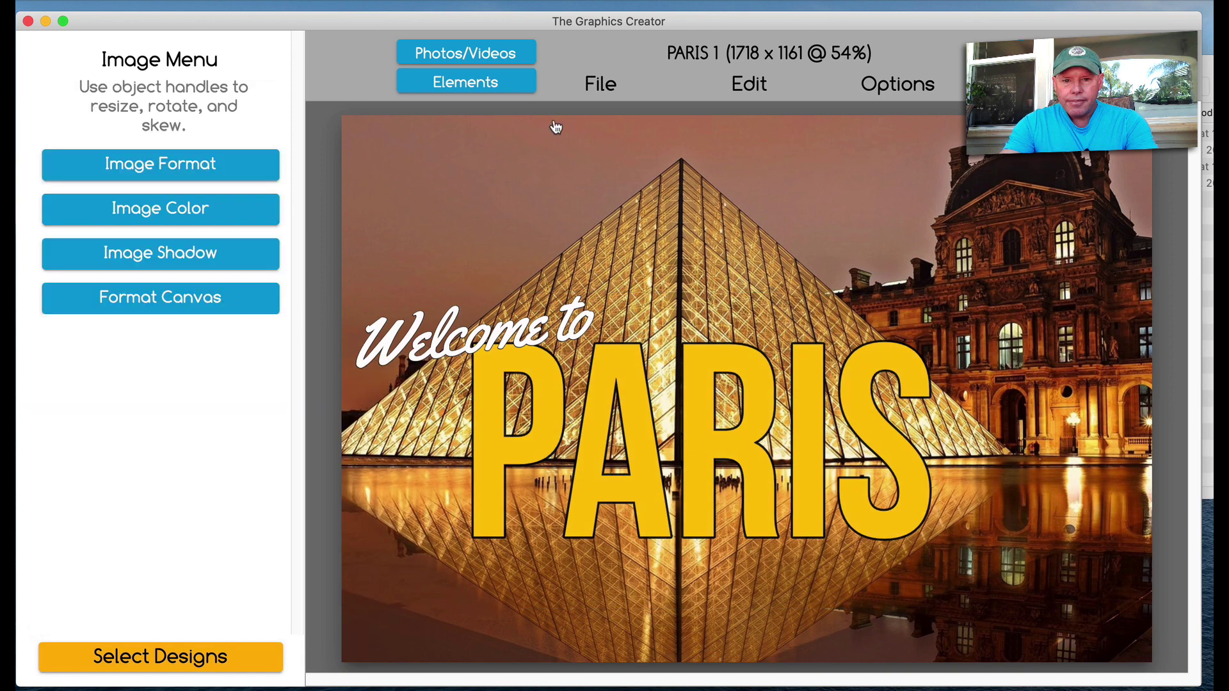
- Save this version as Paris2 in the Paris Images set
left_click(599, 83)
left_click(626, 192)
left_click(478, 270)
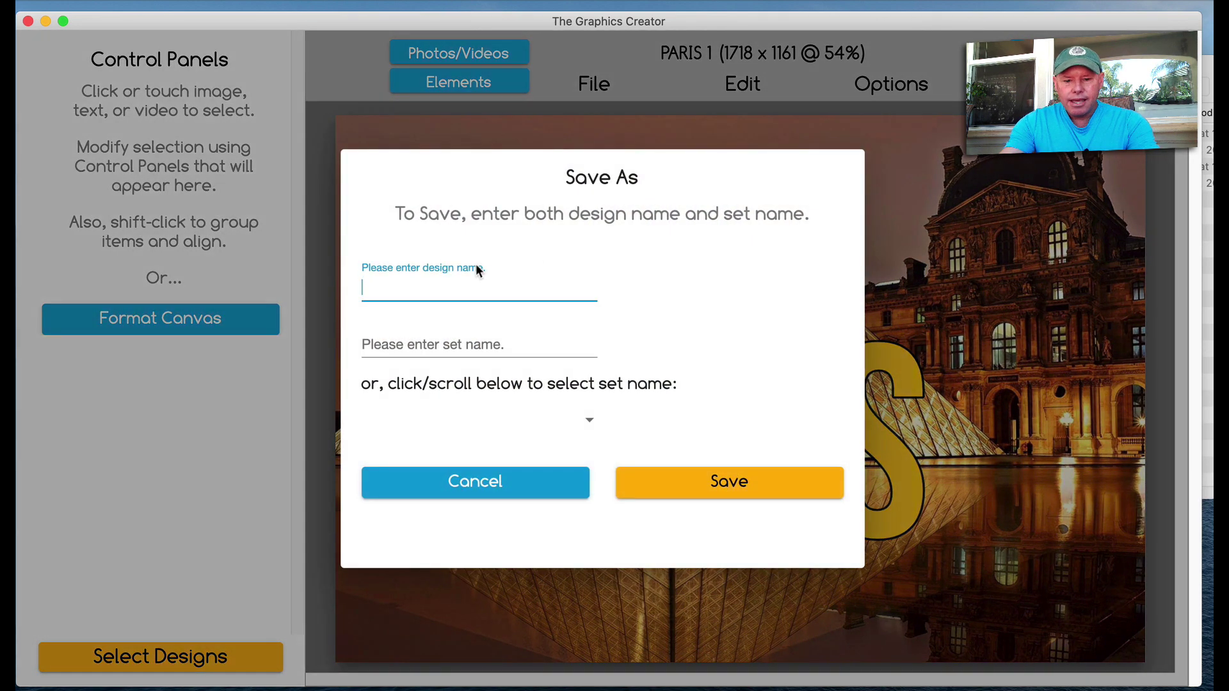
type("Paris2")
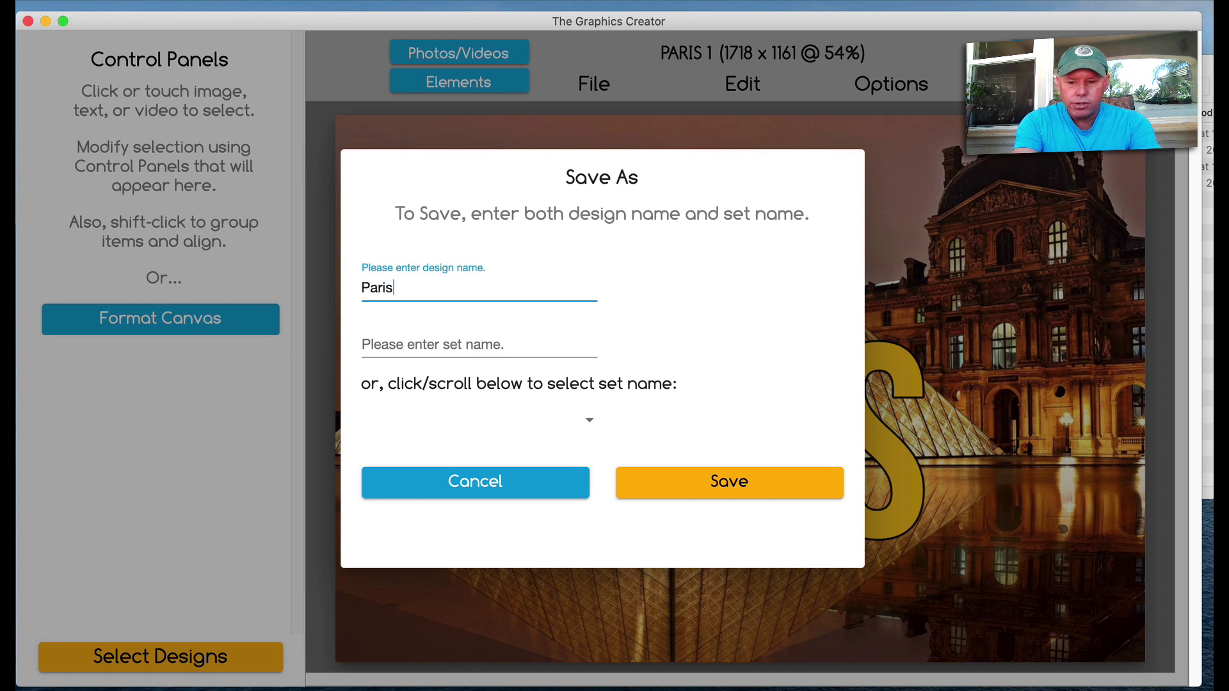
left_click(586, 420)
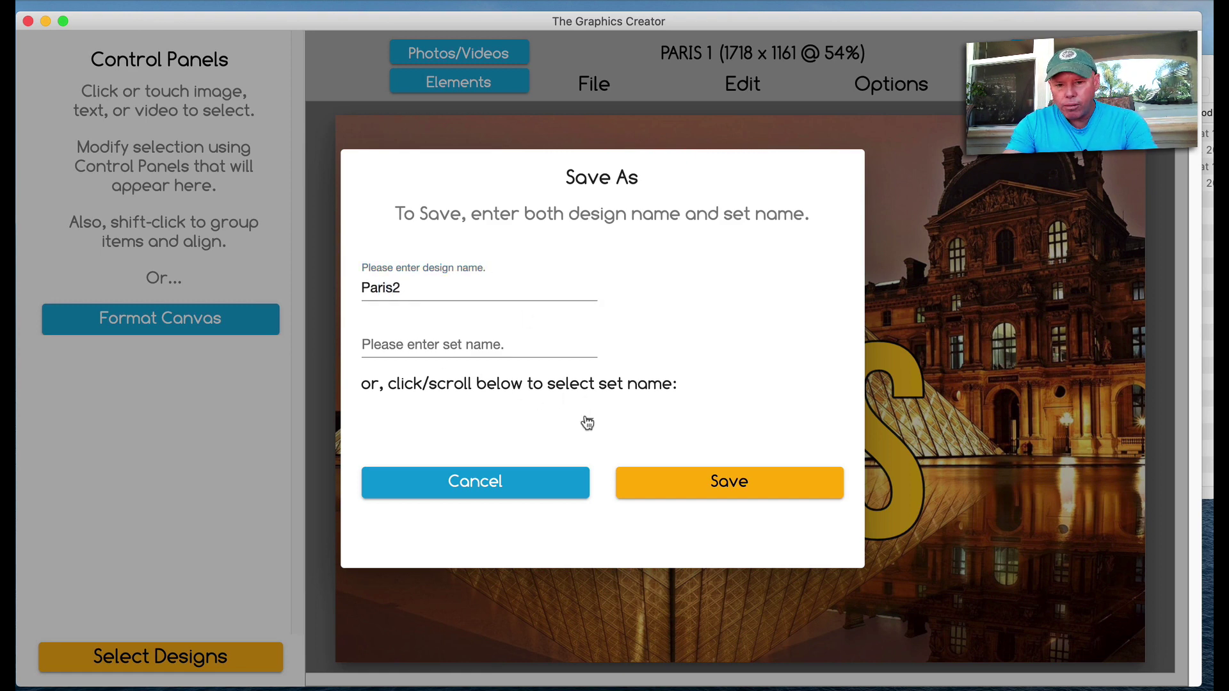
left_click(388, 472)
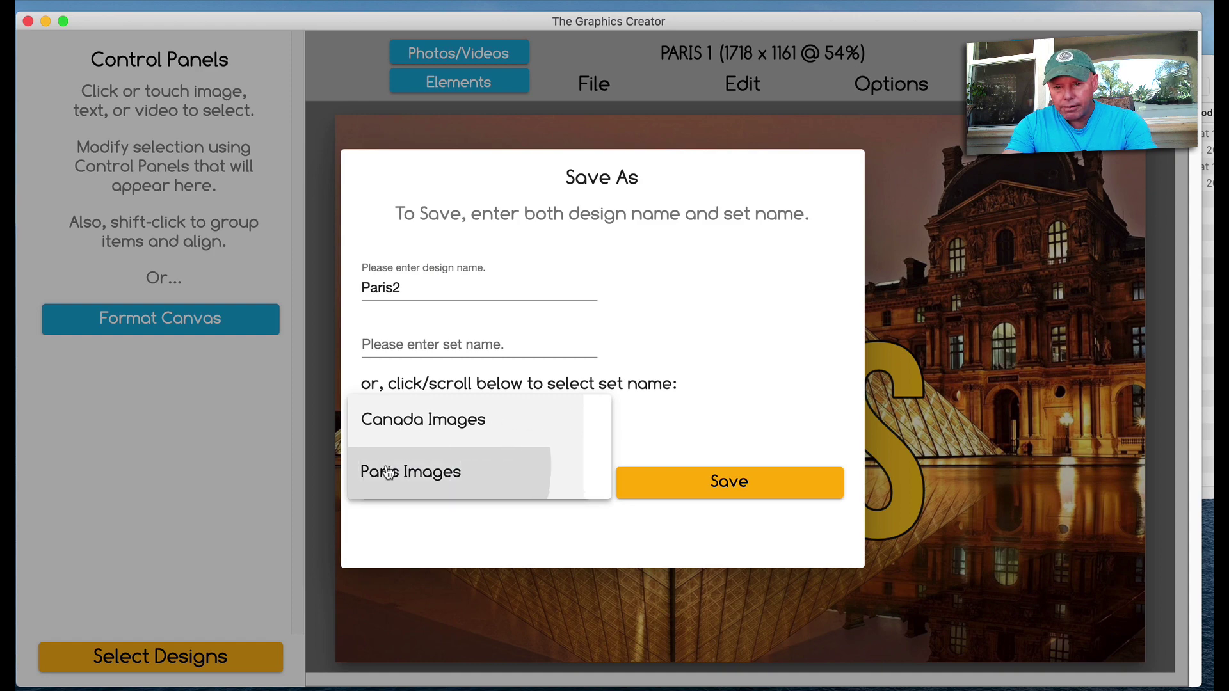
left_click(740, 483)
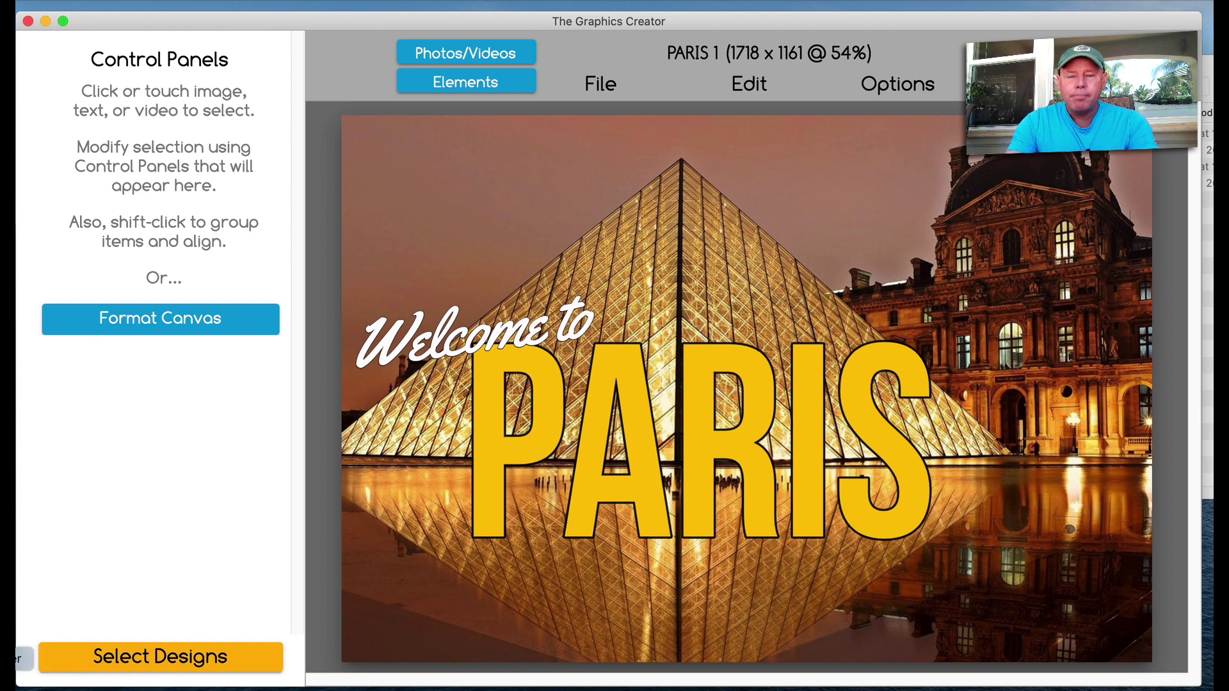
- In Finder, open Documents > Laughingbird Documents
left_click(7, 659)
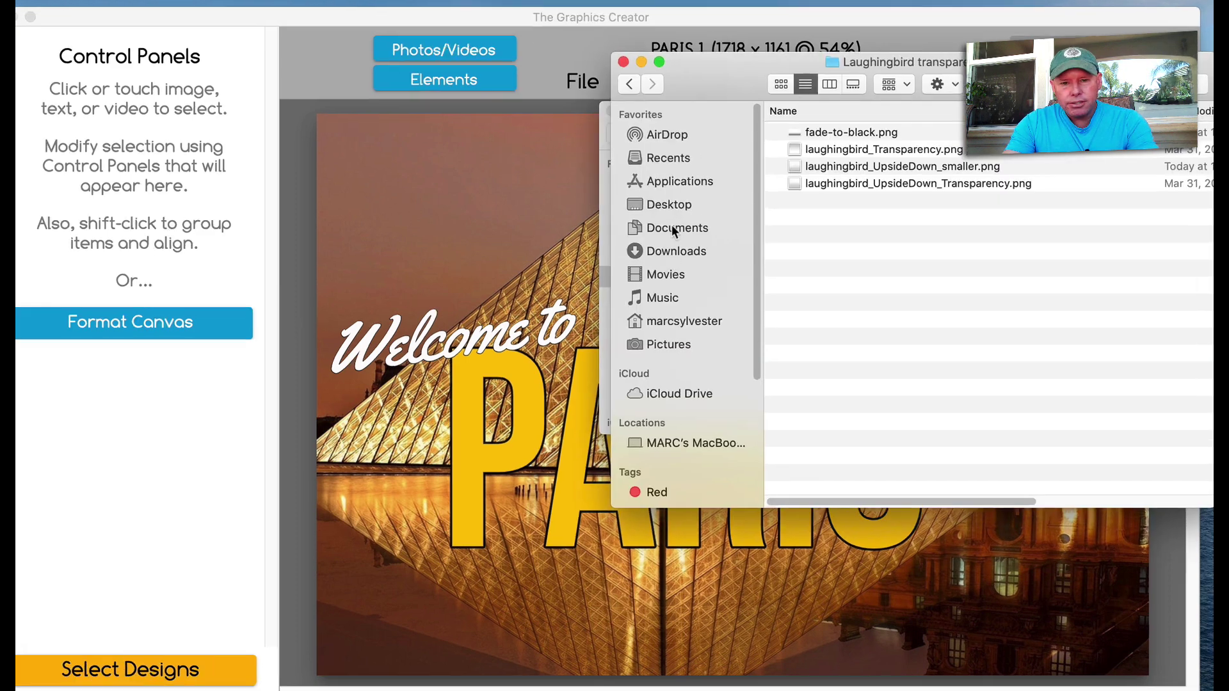
left_click(683, 227)
left_click_drag(728, 91, 544, 84)
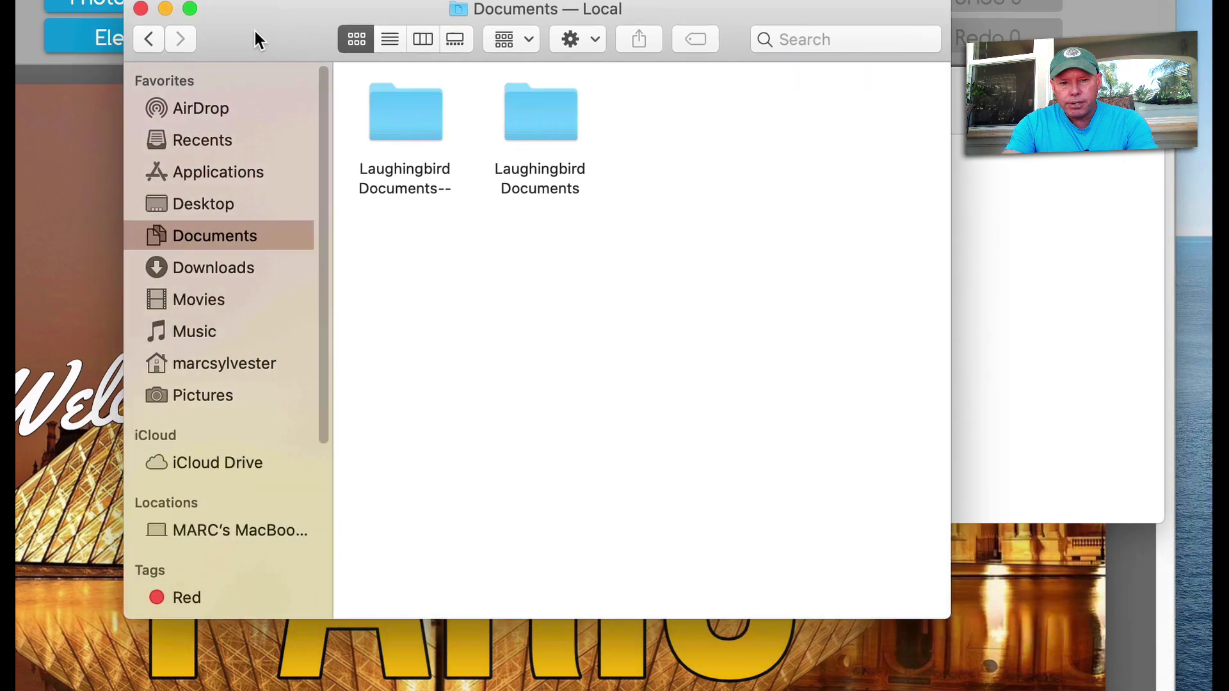
left_click_drag(256, 40, 188, 28)
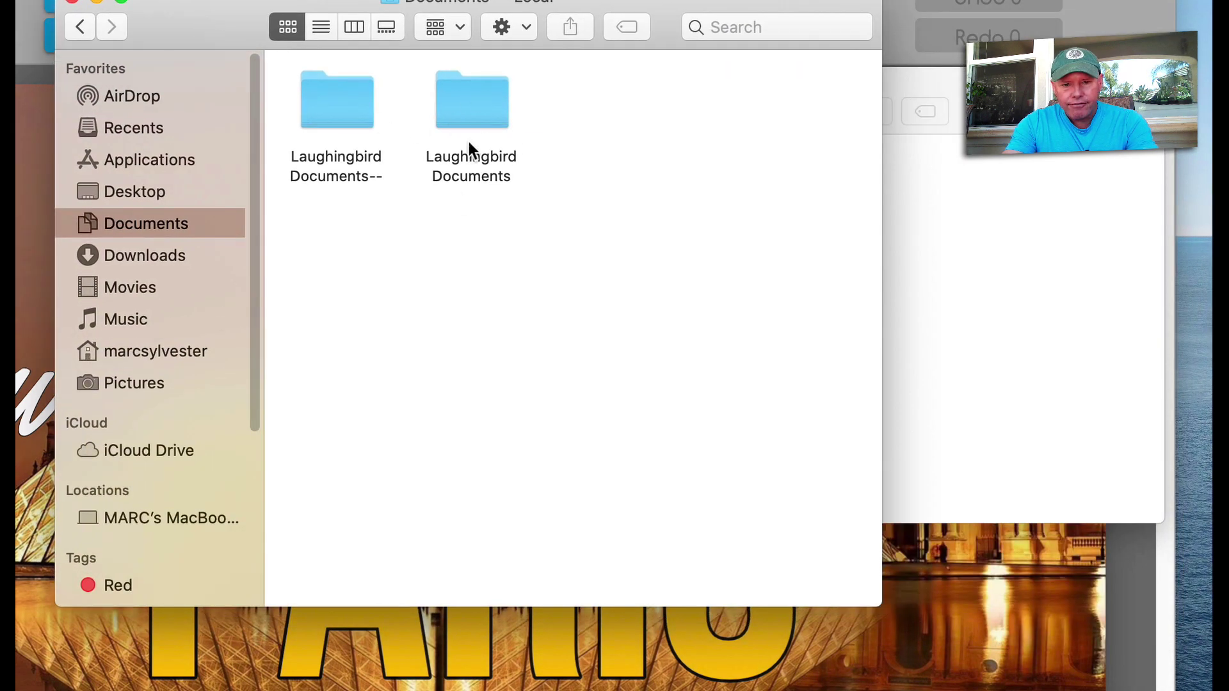
double_click(479, 97)
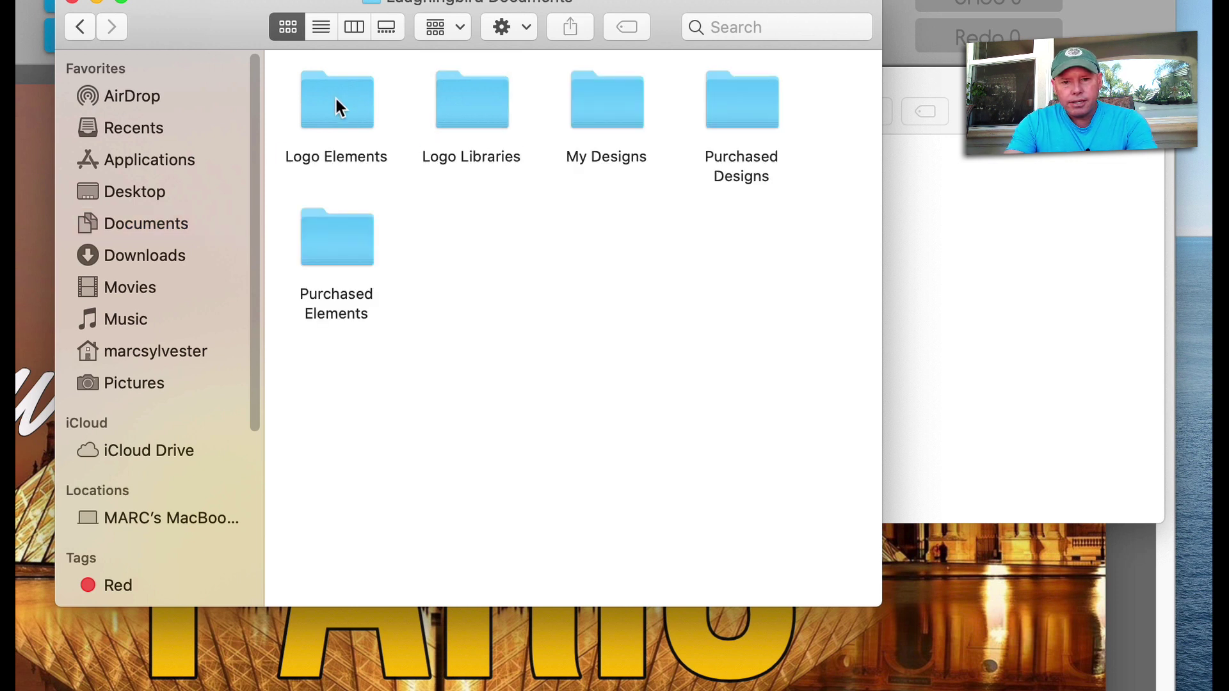
- Point out the Logo Elements, Logo Libraries, Purchased Elements and Purchased Designs folders
left_click(336, 100)
left_click(476, 116)
left_click(320, 260)
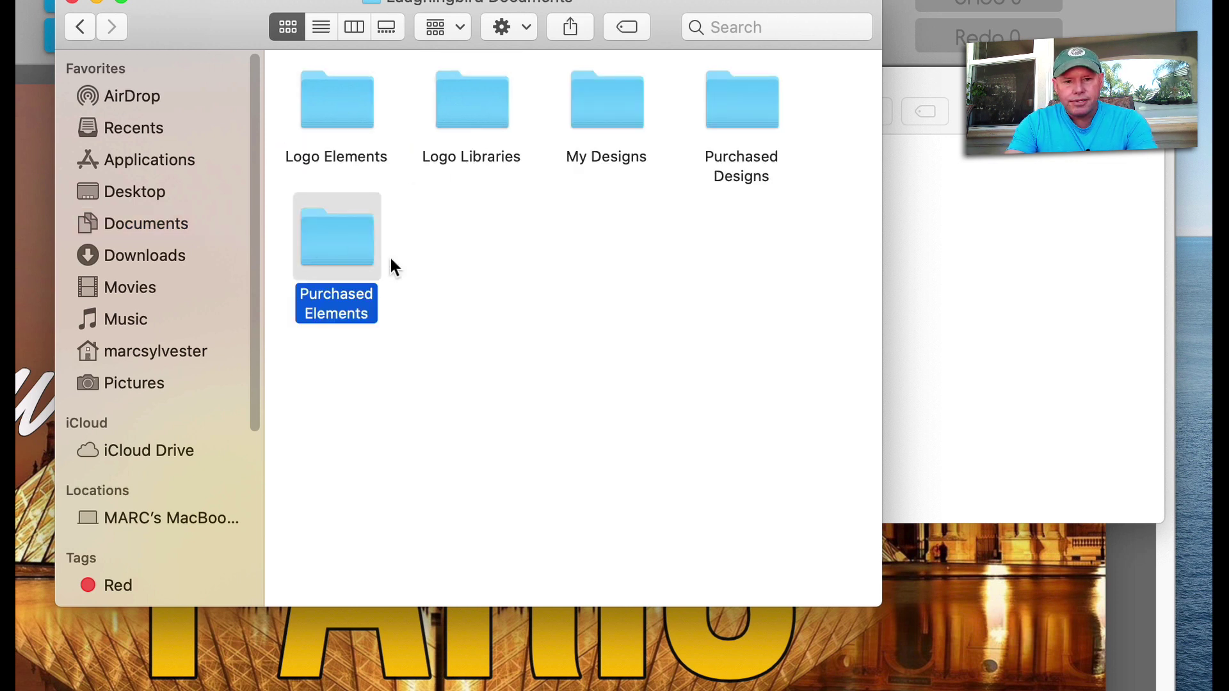
left_click(767, 119)
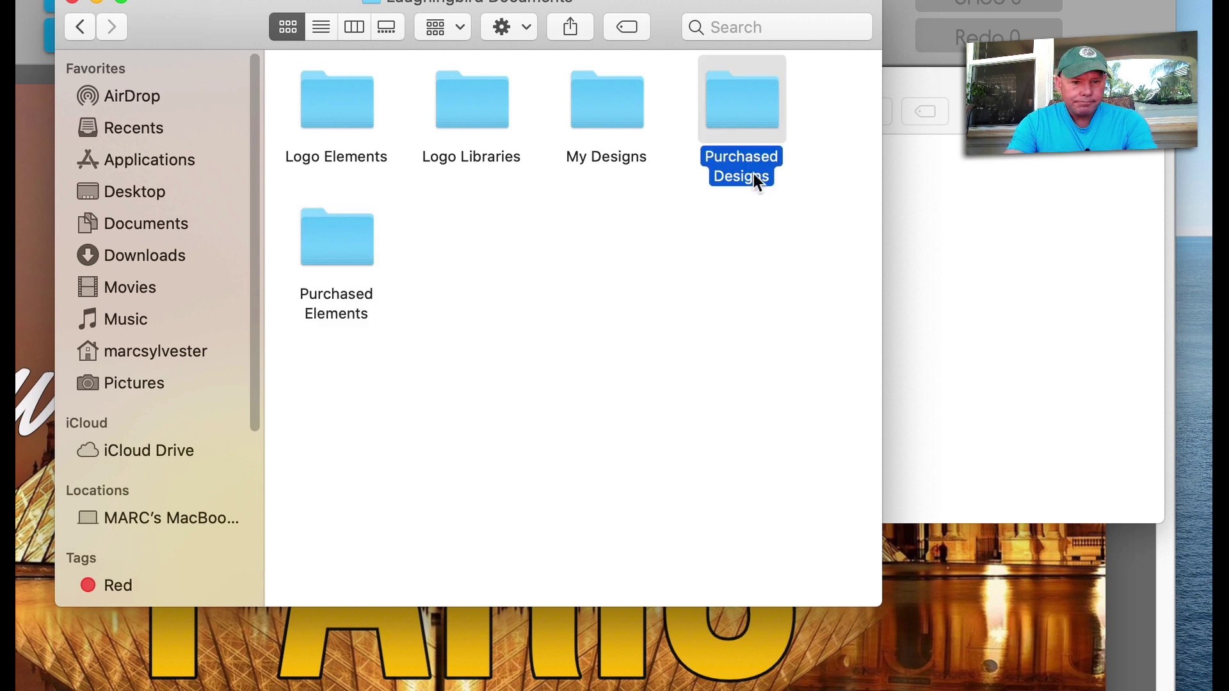
left_click(641, 293)
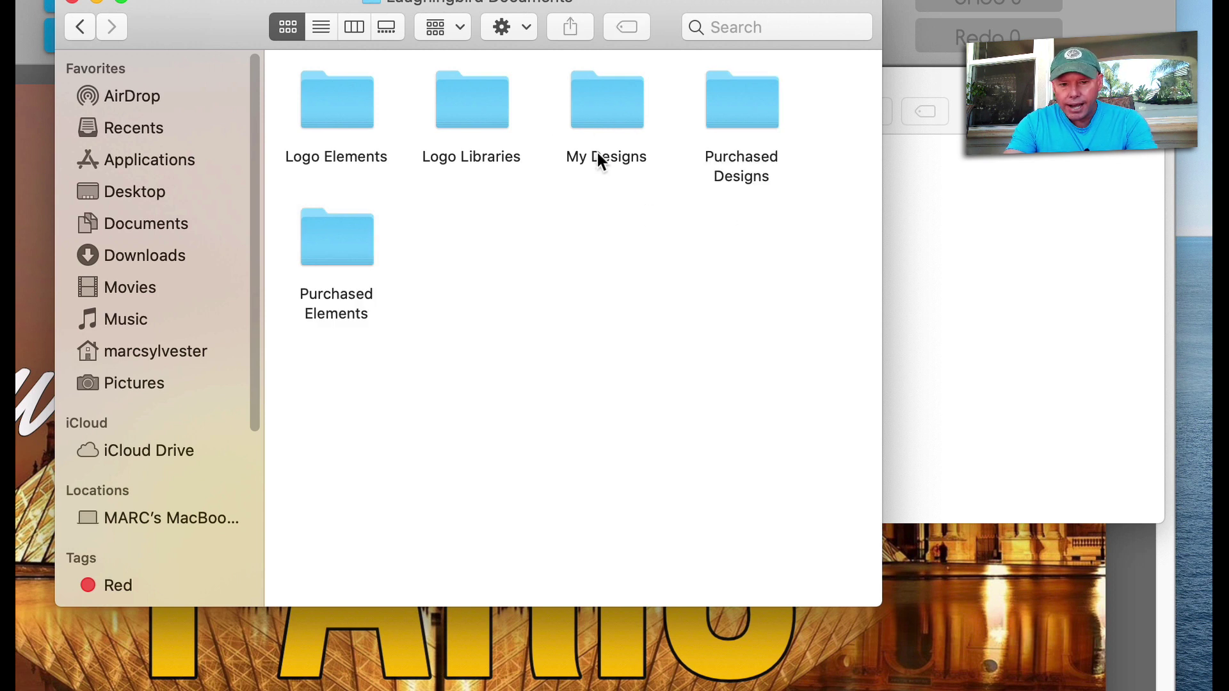
- Inspect the Canada Images and Paris Images folders in My Designs, then return to Laughingbird Documents
double_click(615, 99)
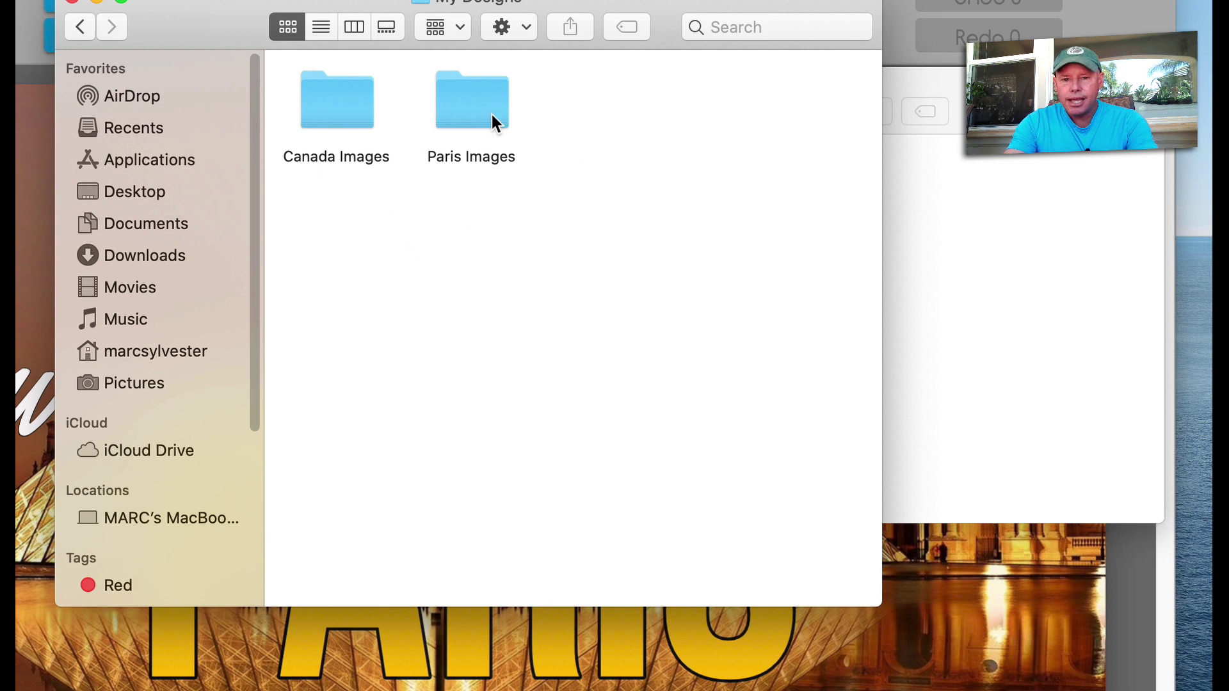
double_click(321, 114)
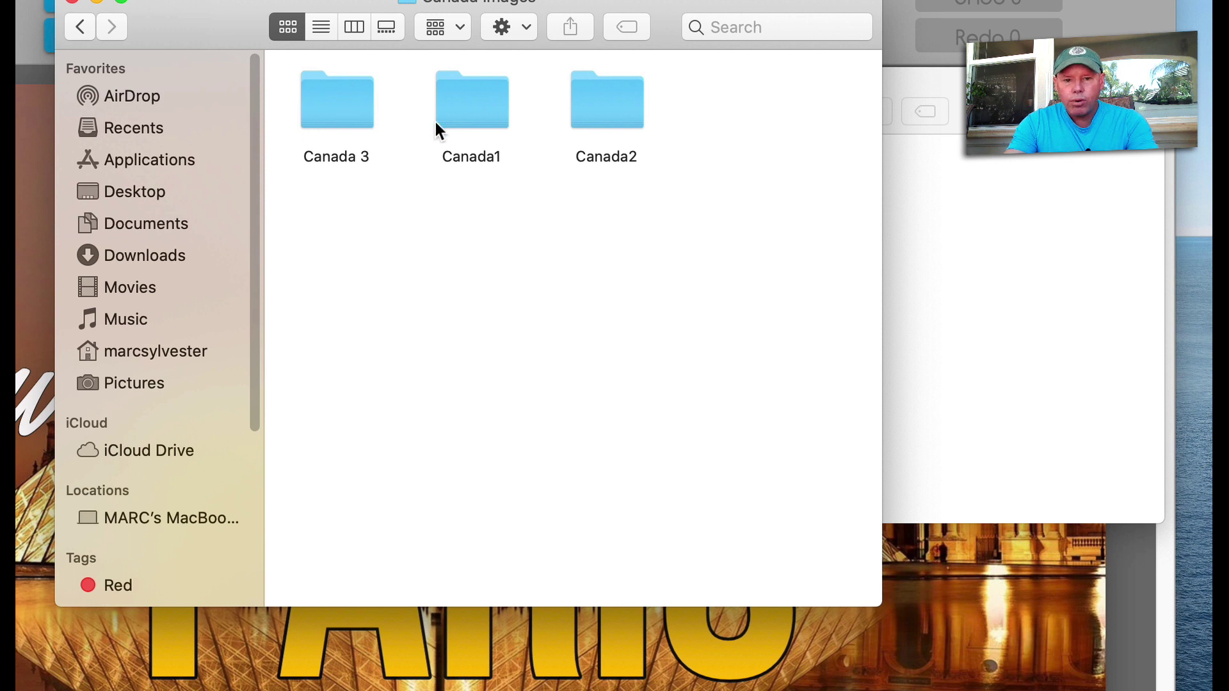
left_click(81, 27)
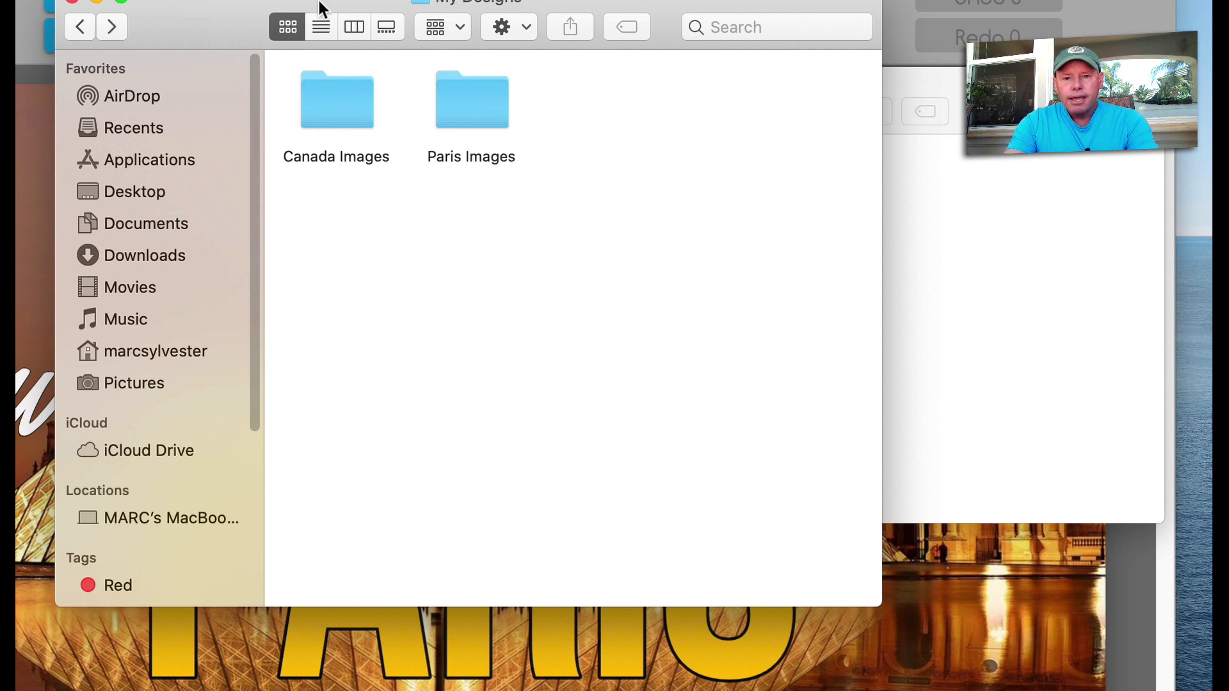
double_click(464, 102)
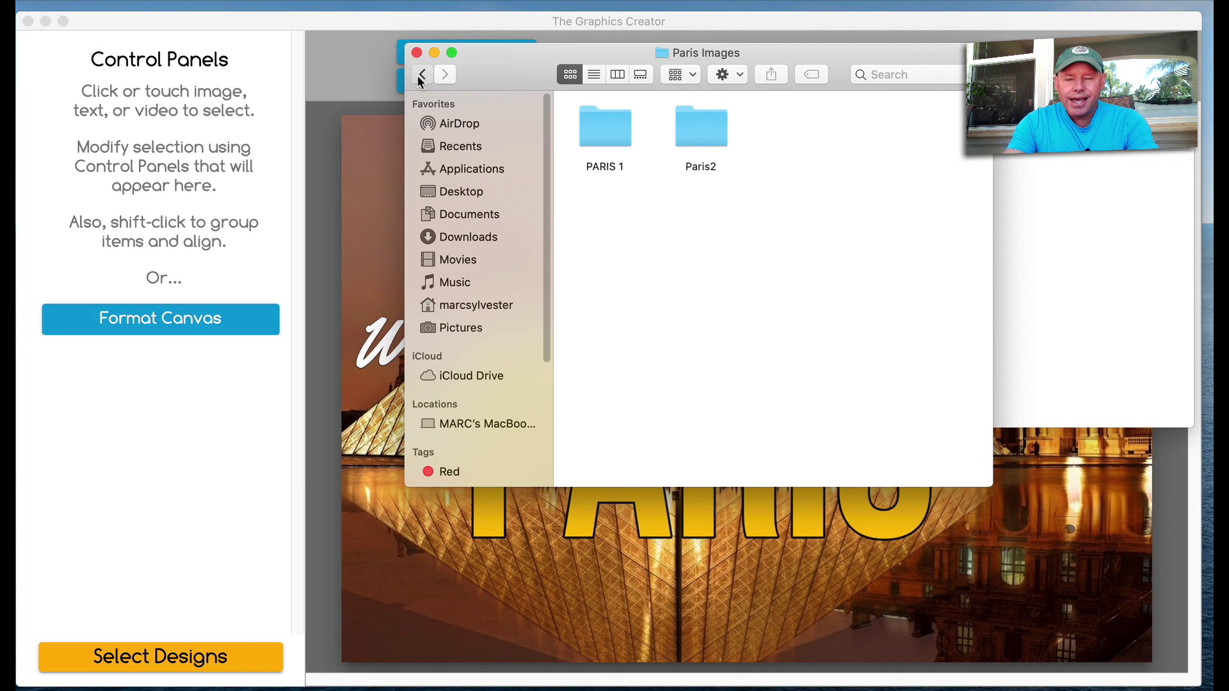
left_click(80, 26)
left_click(423, 77)
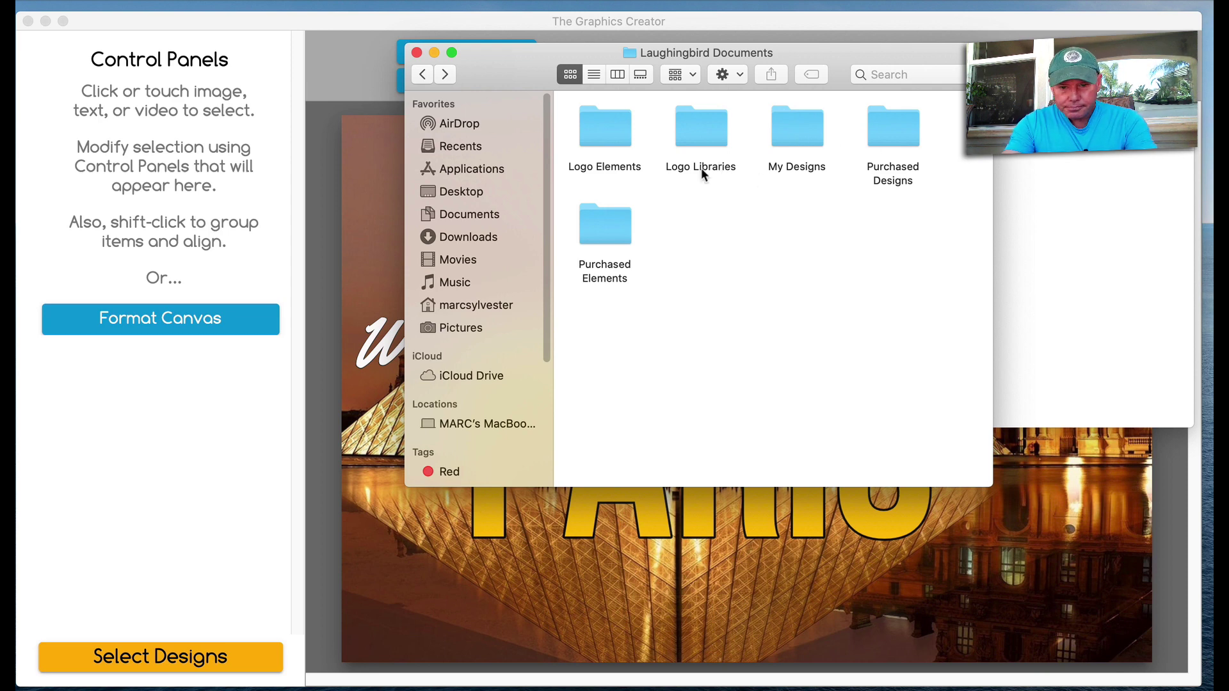
- Open the saved-designs gallery and tick the Paris2 and PARIS 1 designs
left_click(353, 351)
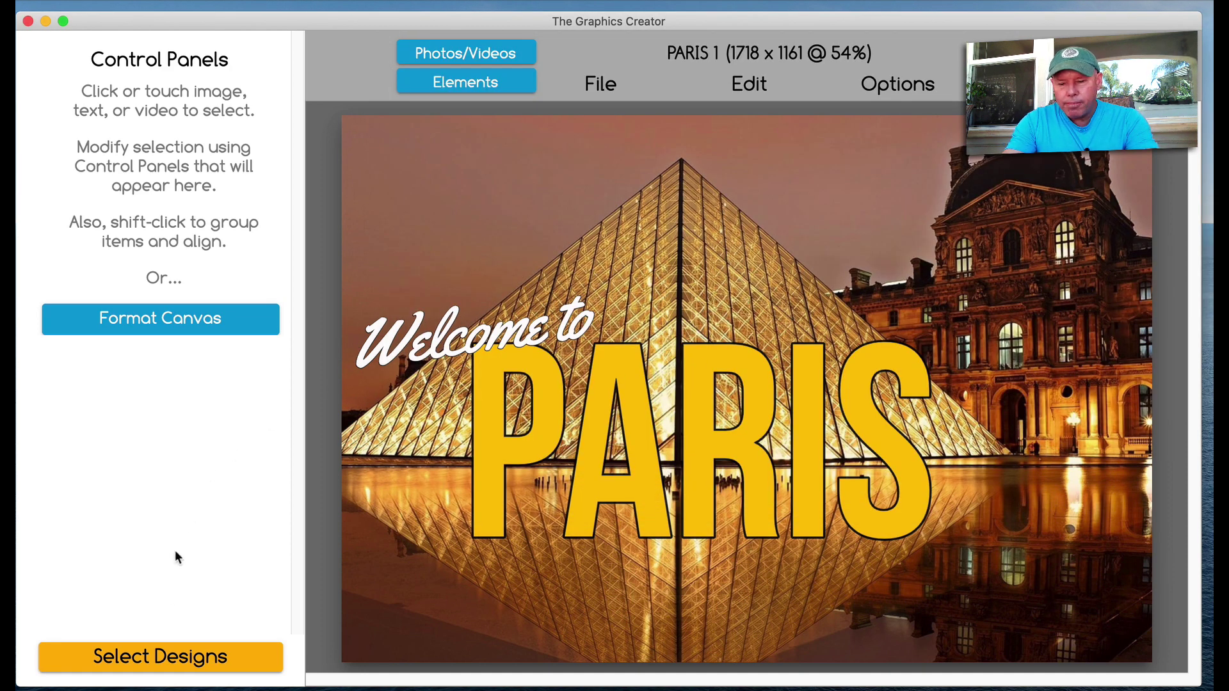
left_click(180, 663)
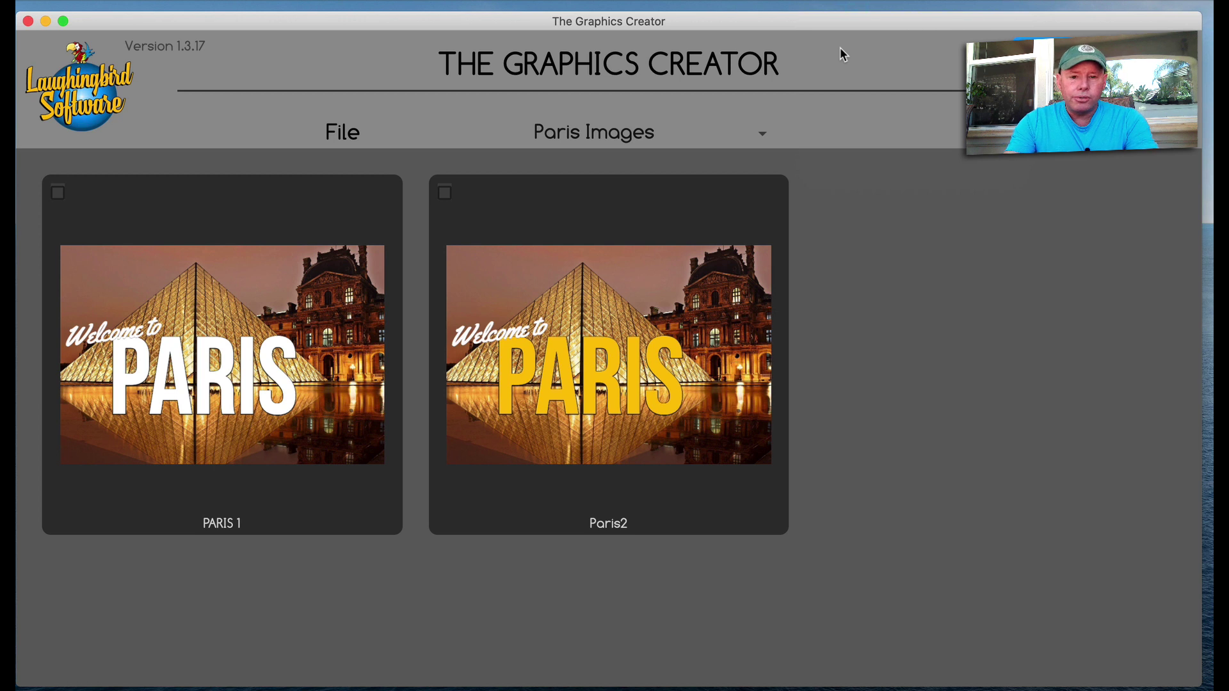
left_click(349, 132)
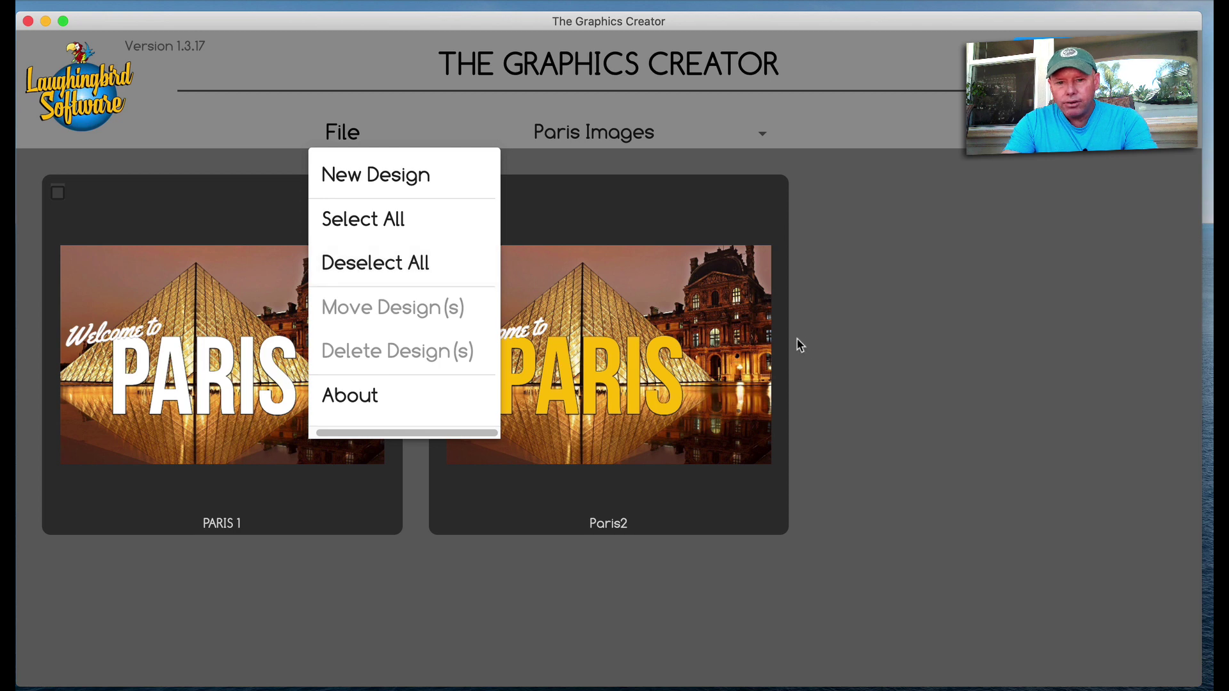
left_click(832, 329)
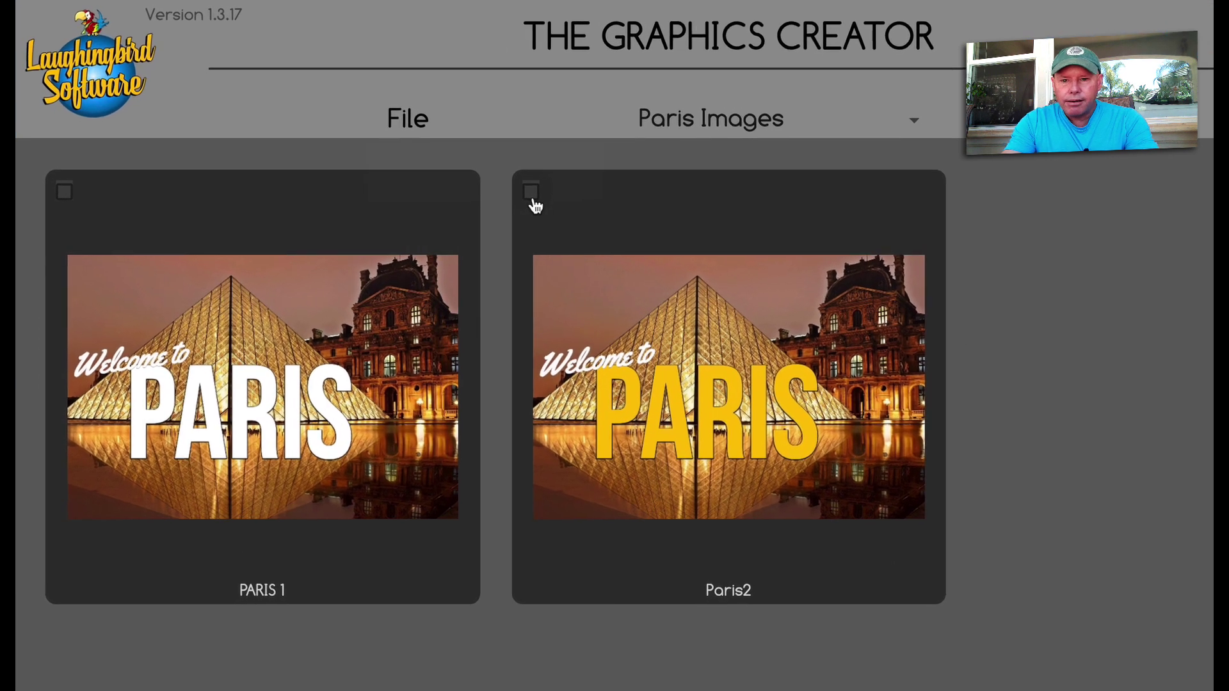
left_click(508, 192)
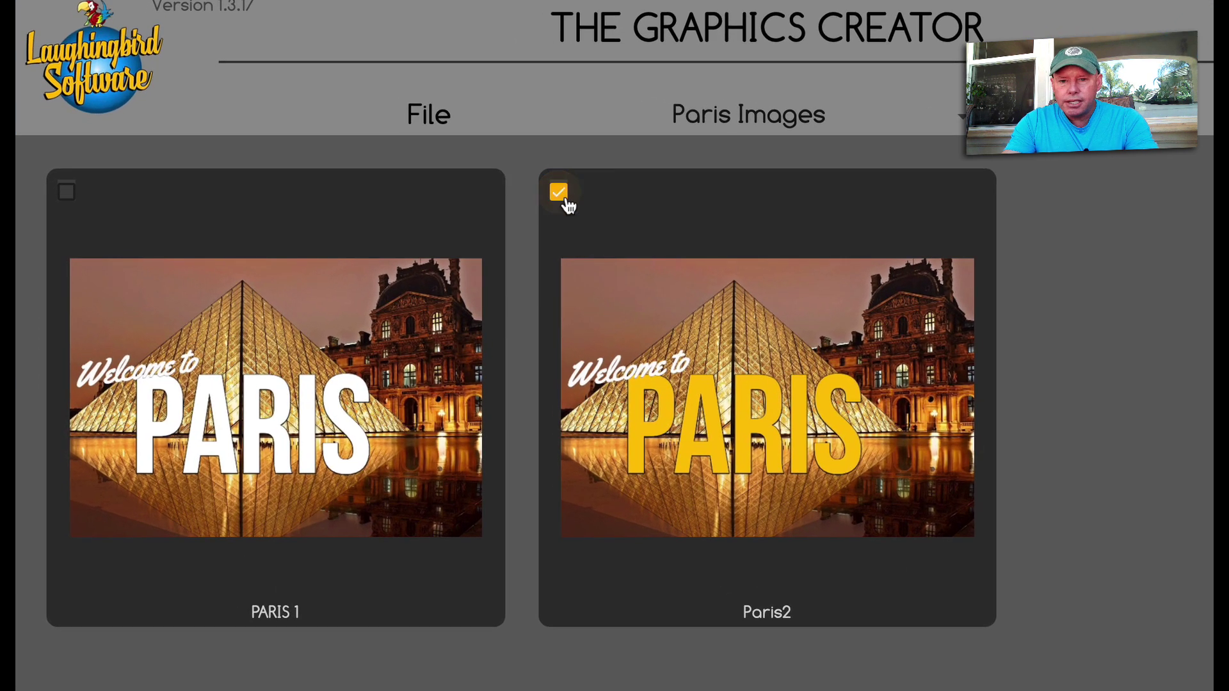
left_click(66, 193)
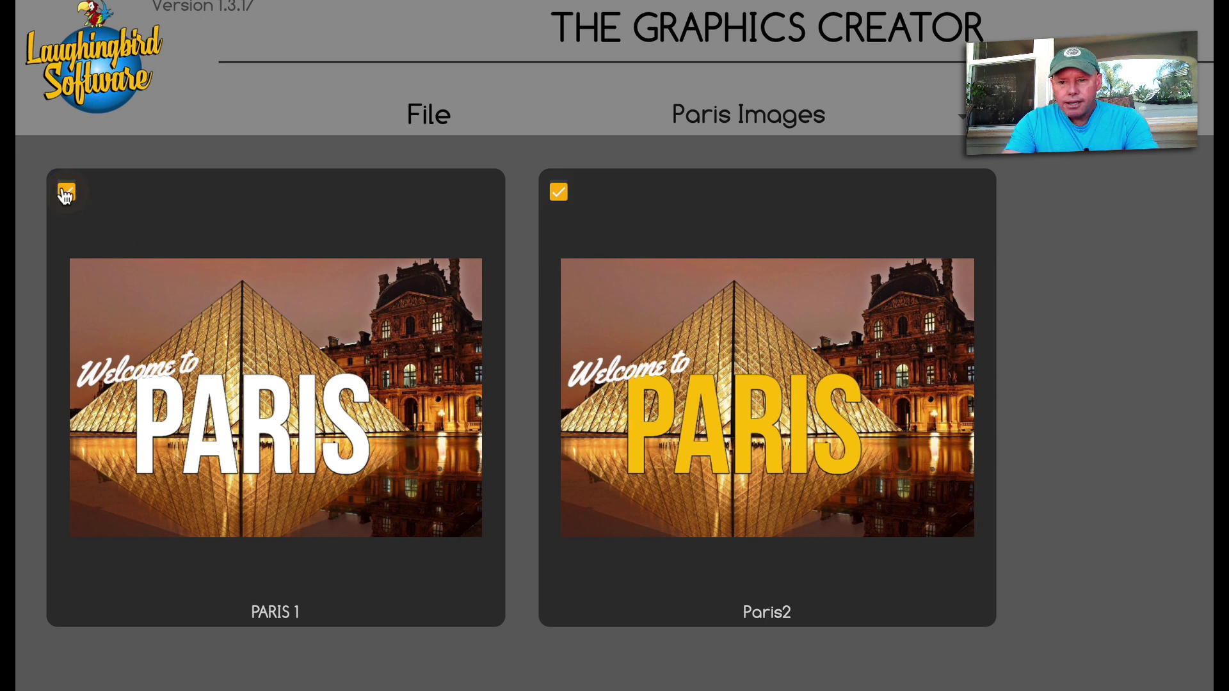
- Select all designs, then deselect all and tick only Paris2
left_click(427, 114)
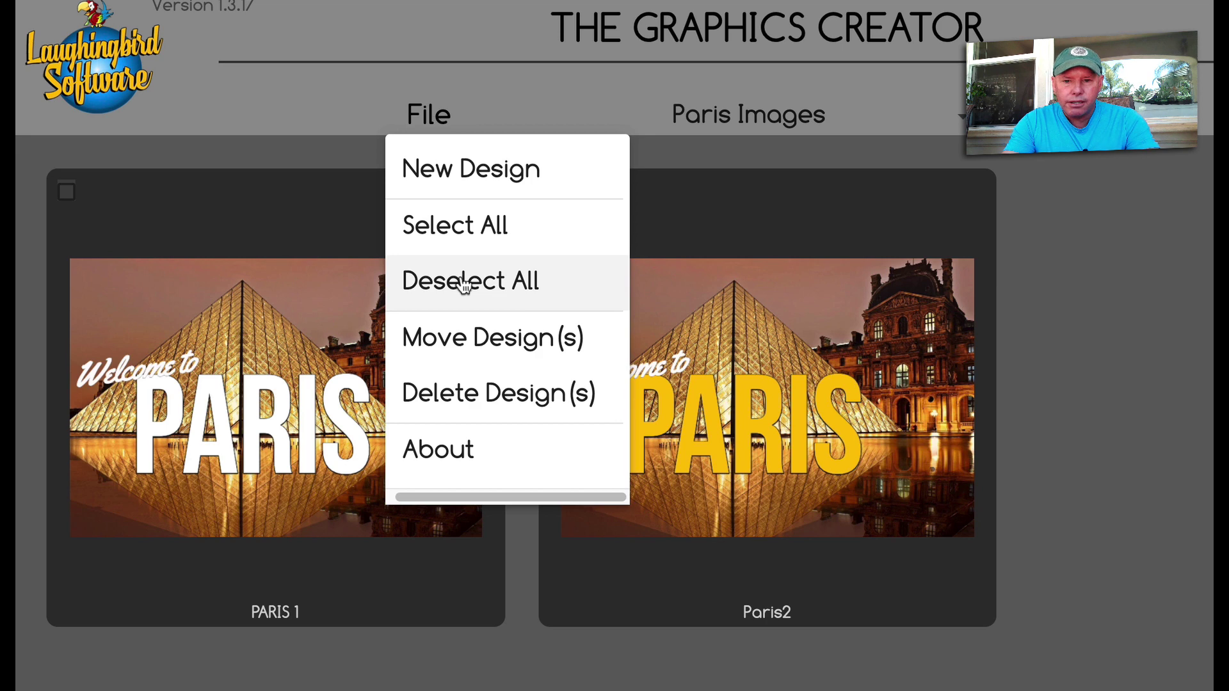
left_click(451, 239)
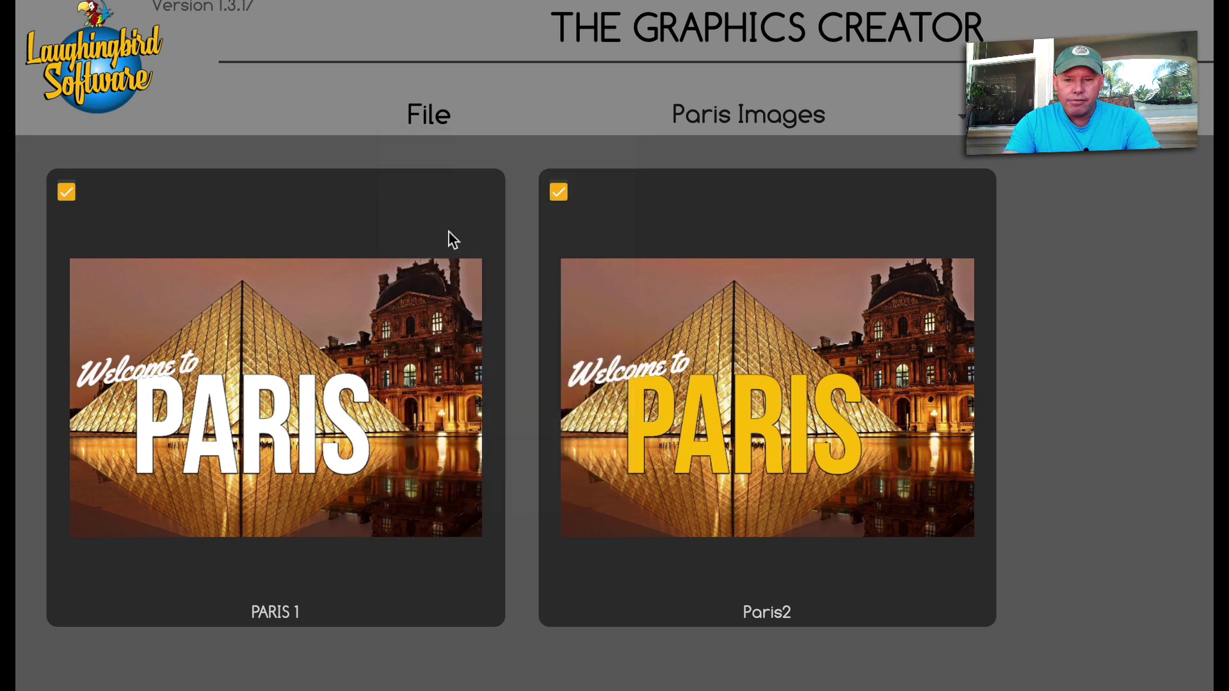
left_click(430, 117)
left_click(453, 280)
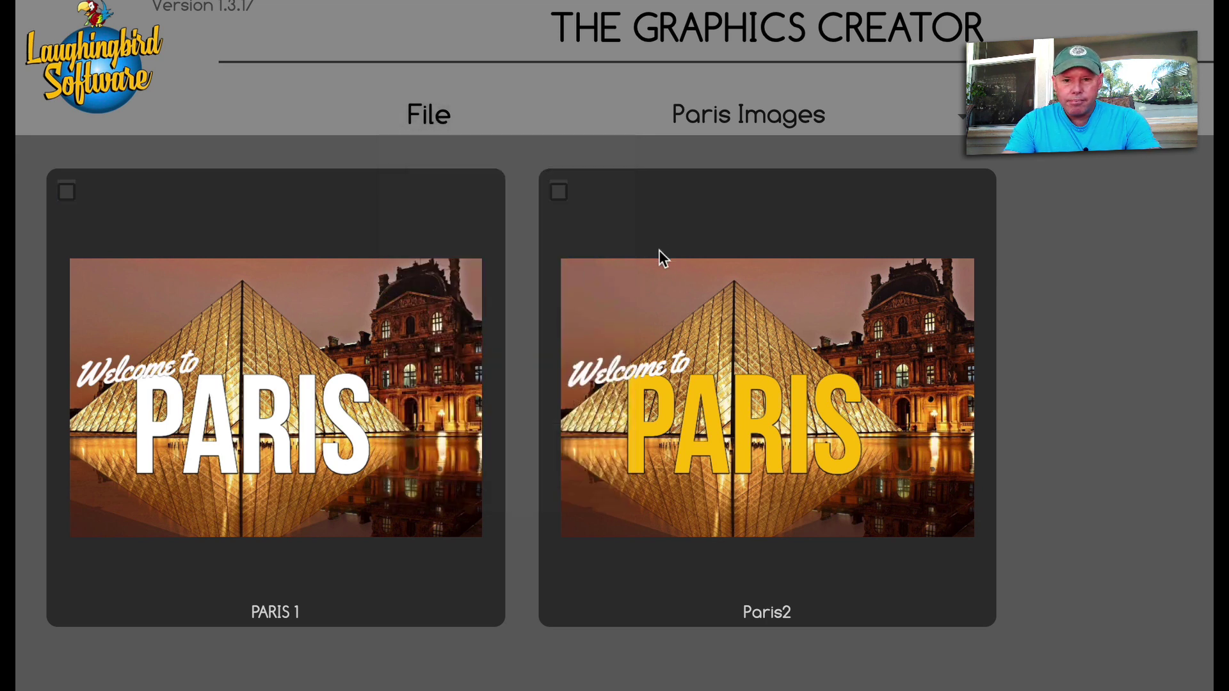
left_click(559, 195)
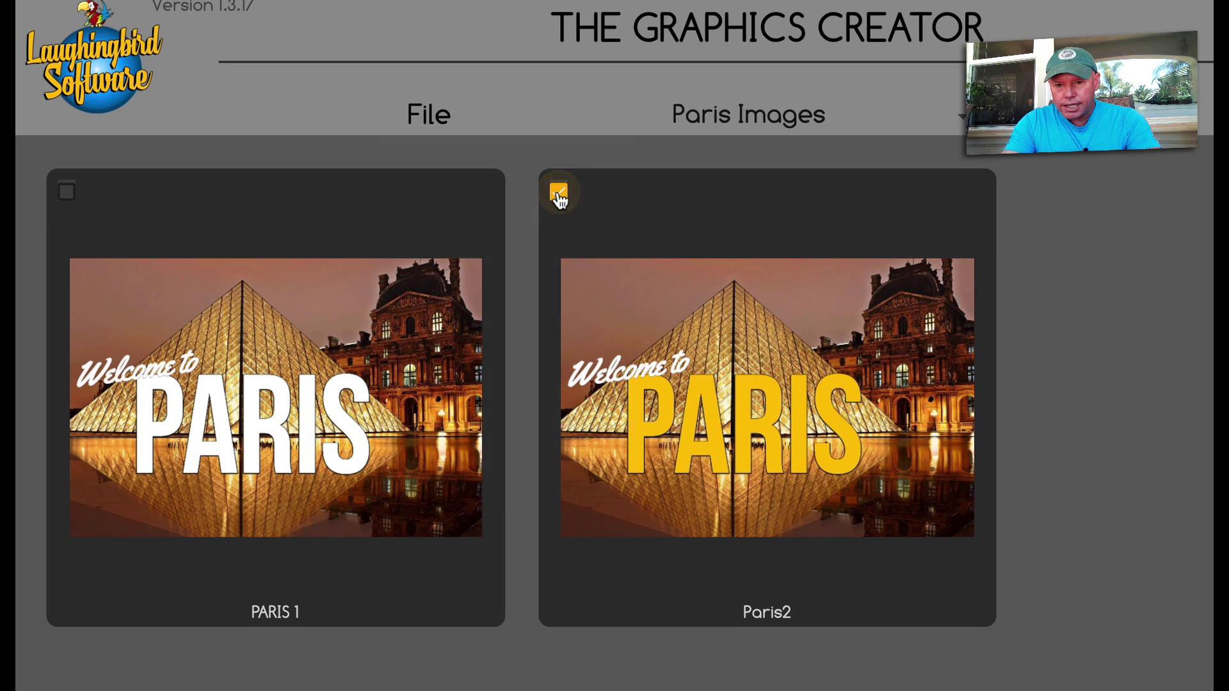
left_click(424, 122)
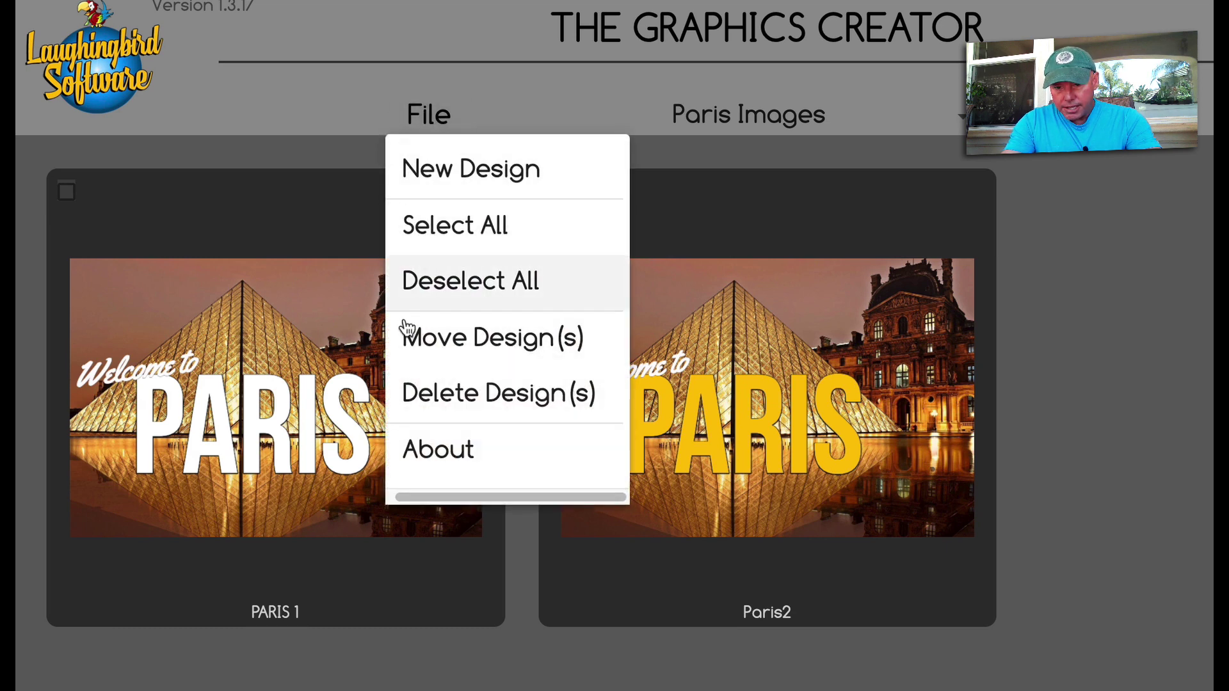
- Move the ticked Paris2 design into the Canada Images set
left_click(510, 344)
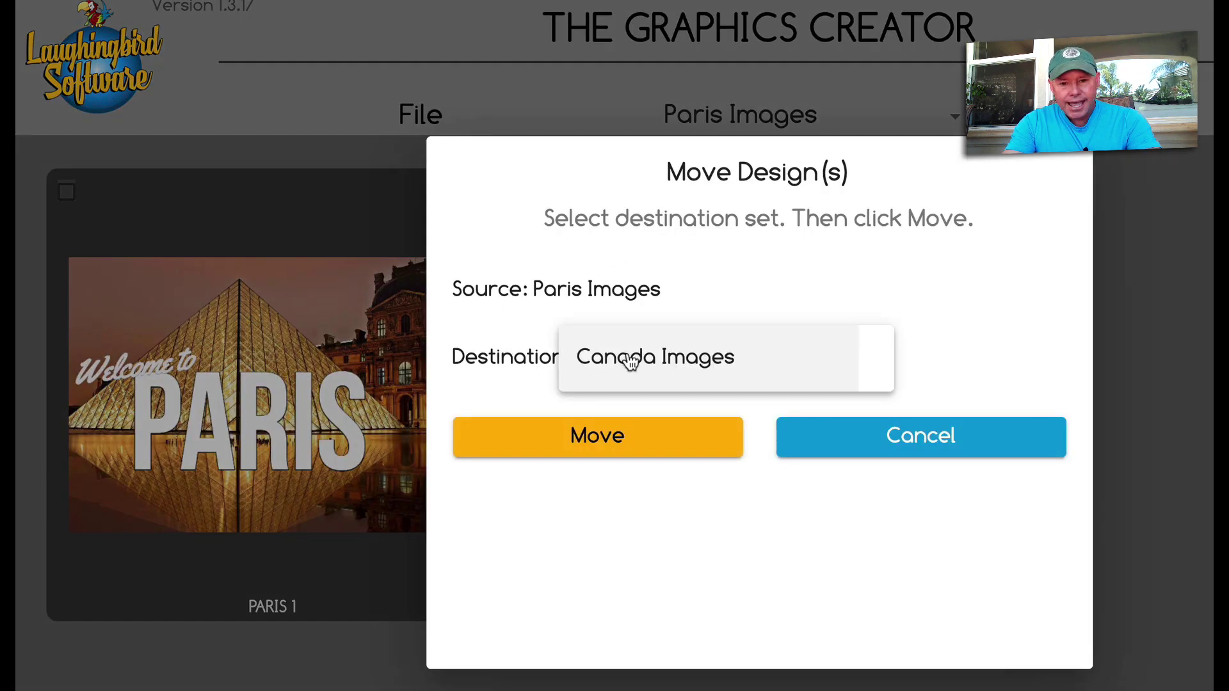
left_click(628, 359)
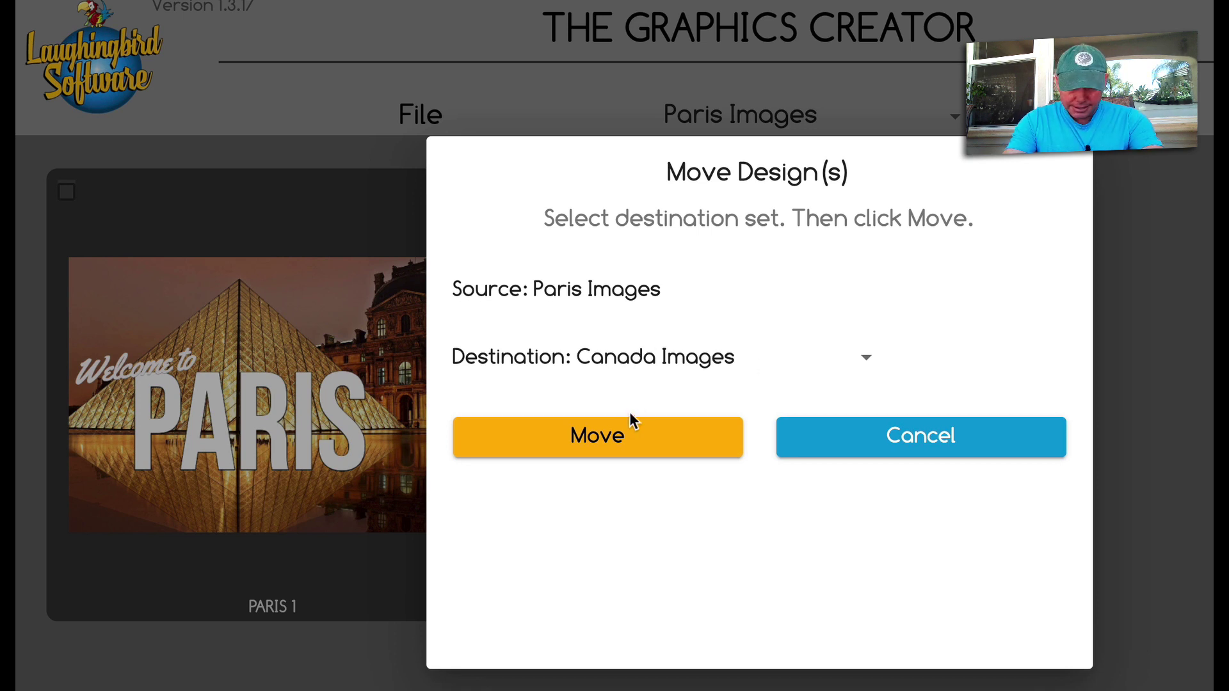
left_click(602, 438)
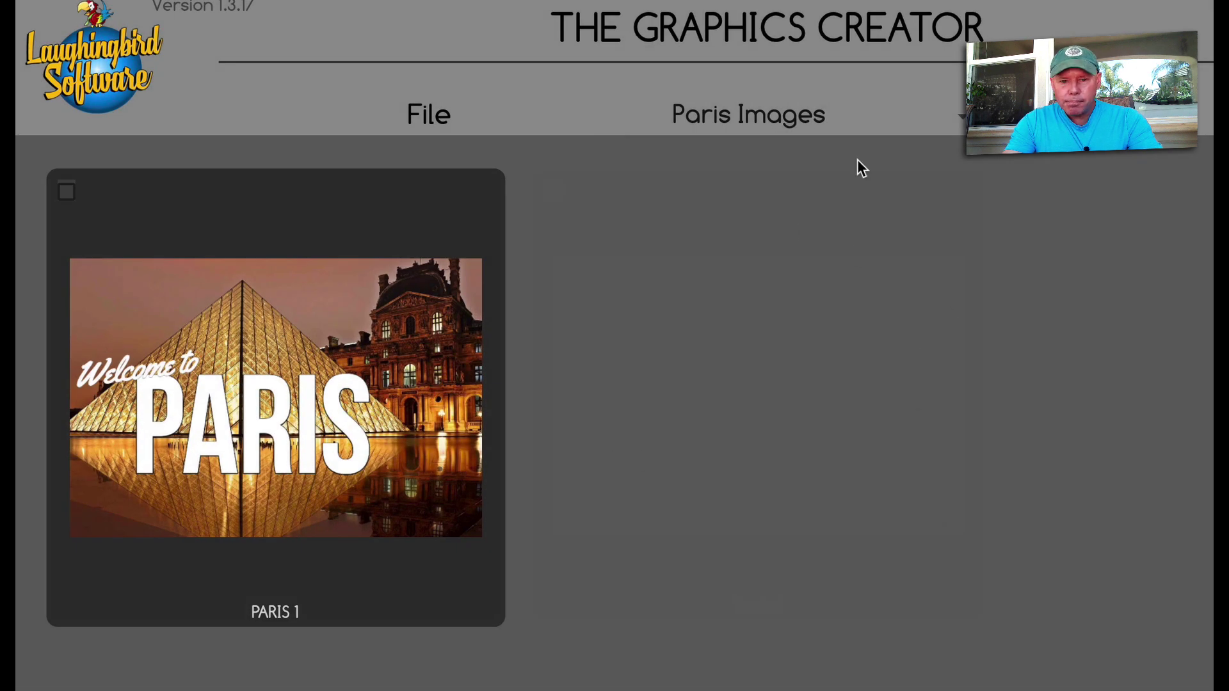
- Display the Canada Images set and browse its designs: Canada 3, Canada1, Canada2, Paris2
left_click(736, 121)
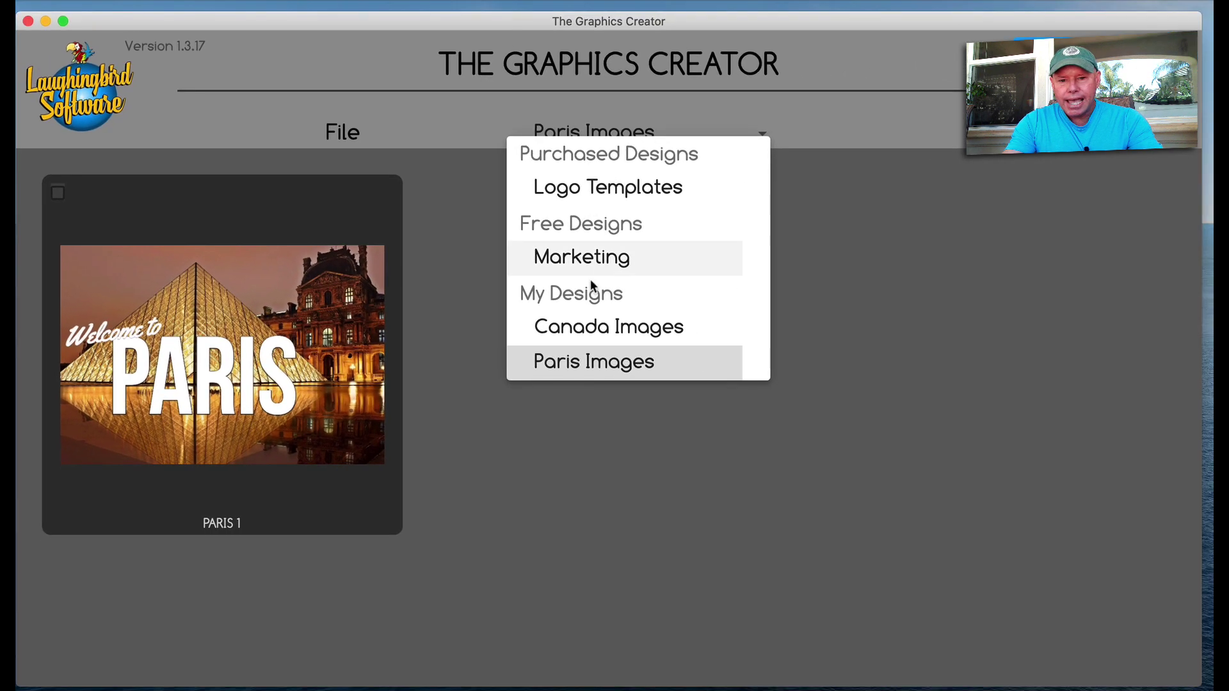
left_click(600, 334)
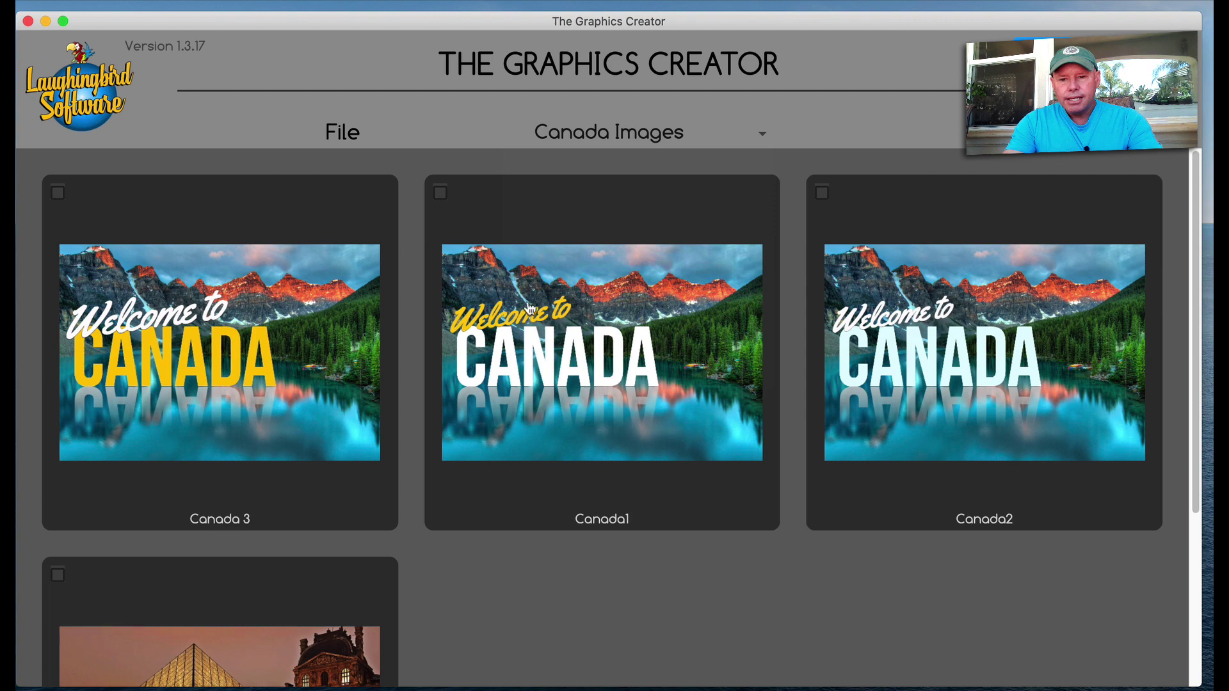
scroll(530, 309, "down", 5)
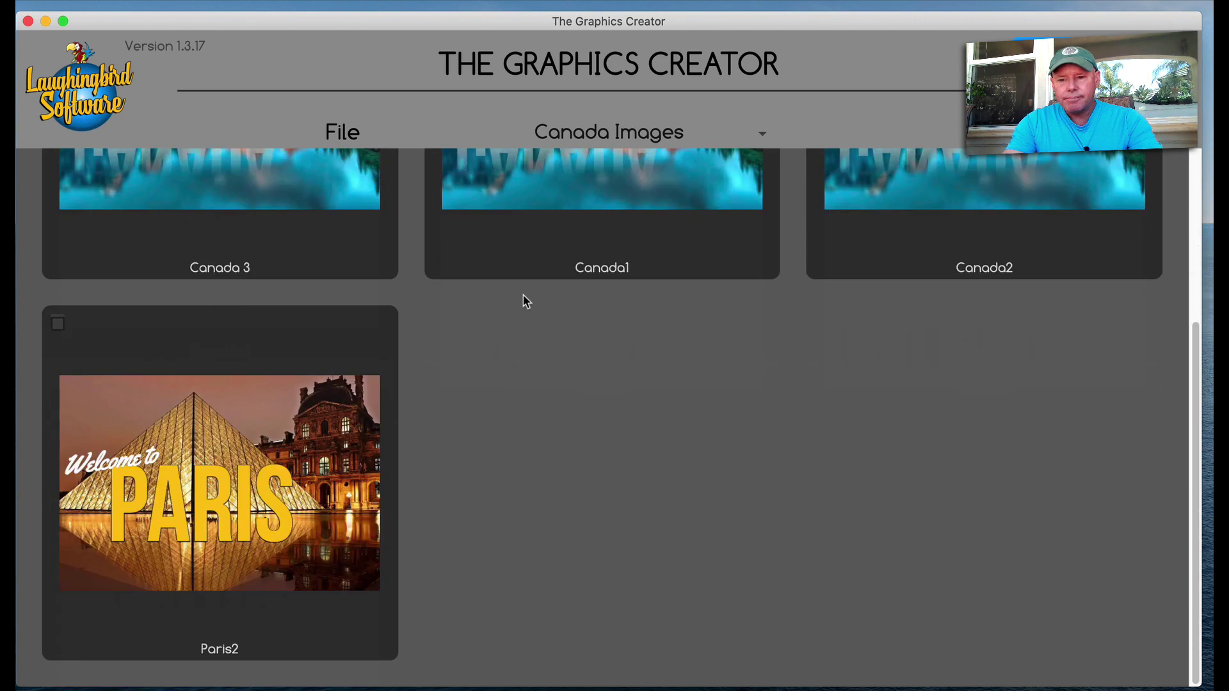
scroll(523, 301, "up", 5)
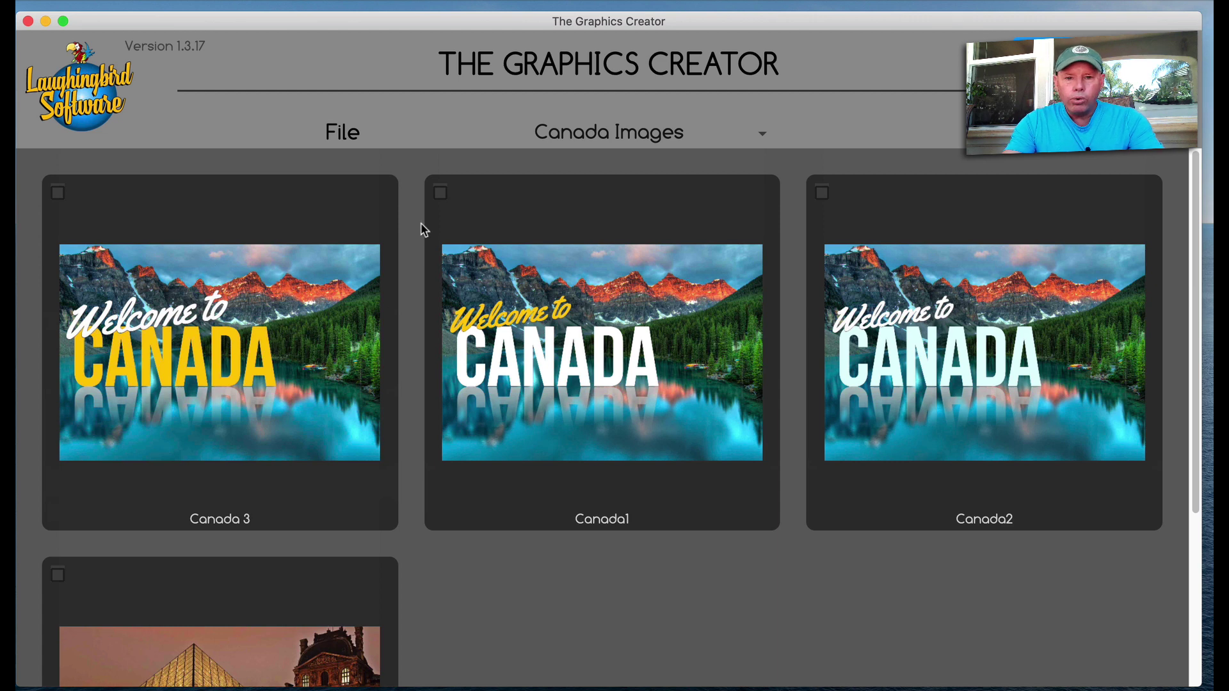
scroll(307, 333, "down", 3)
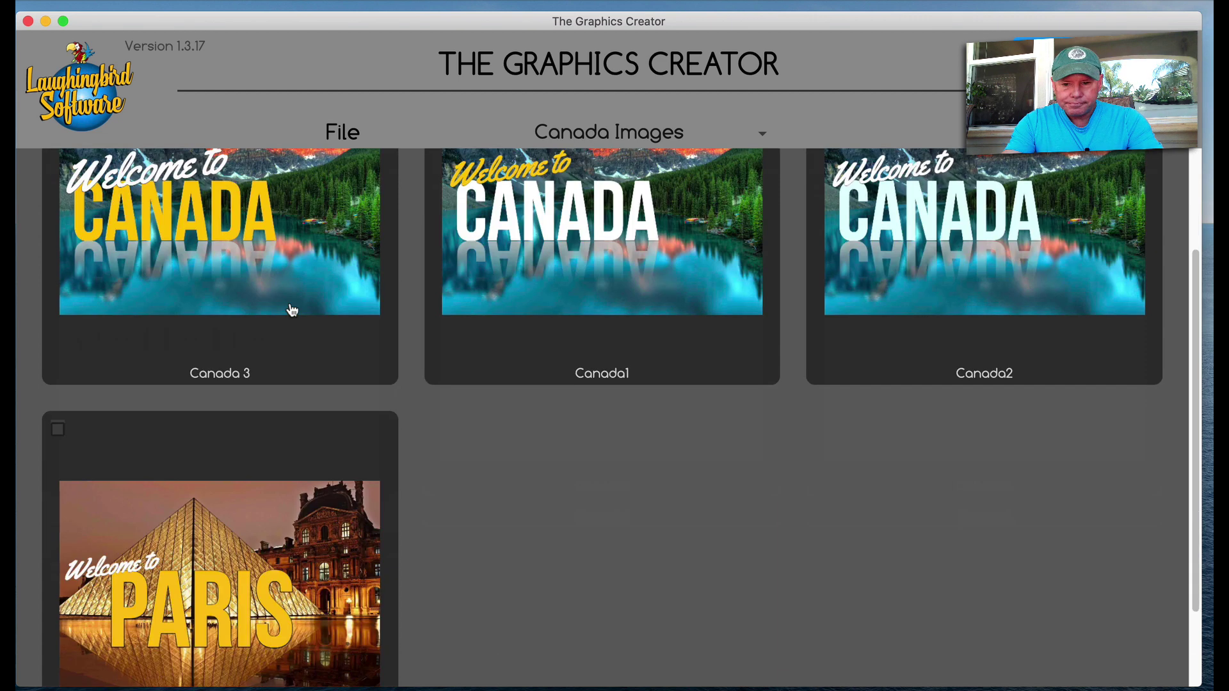
scroll(301, 288, "up", 3)
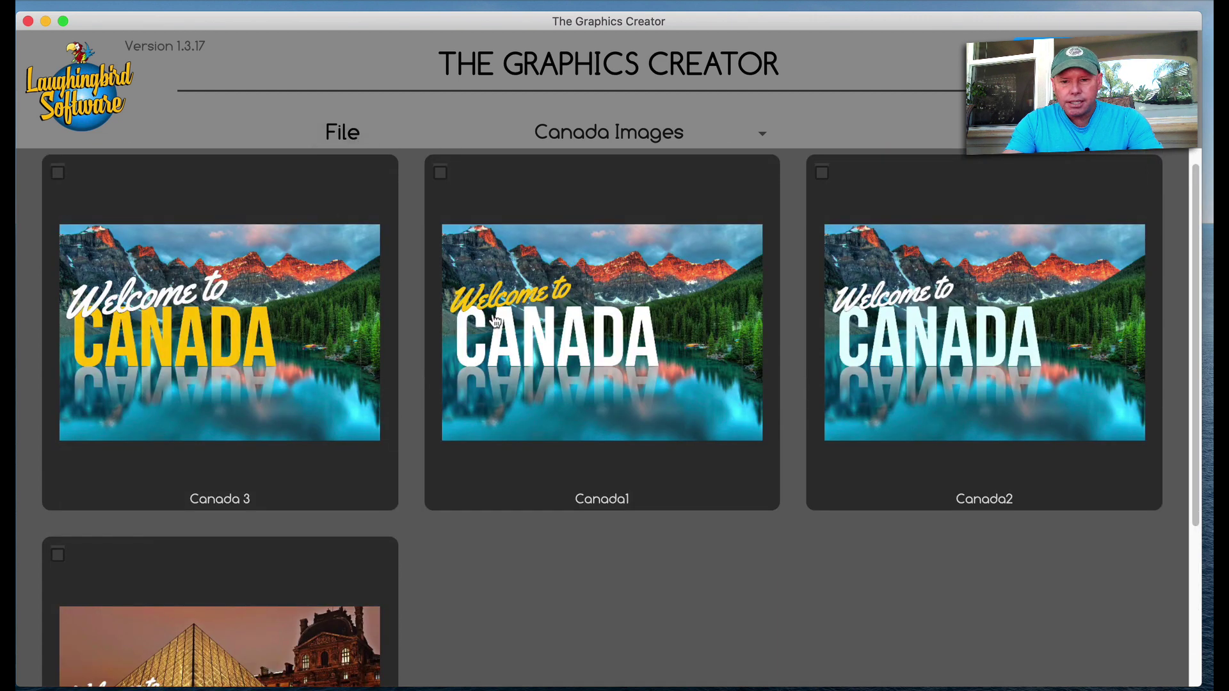
- Open Canada 3 and change the CANADA text to YELLOW
left_click(297, 314)
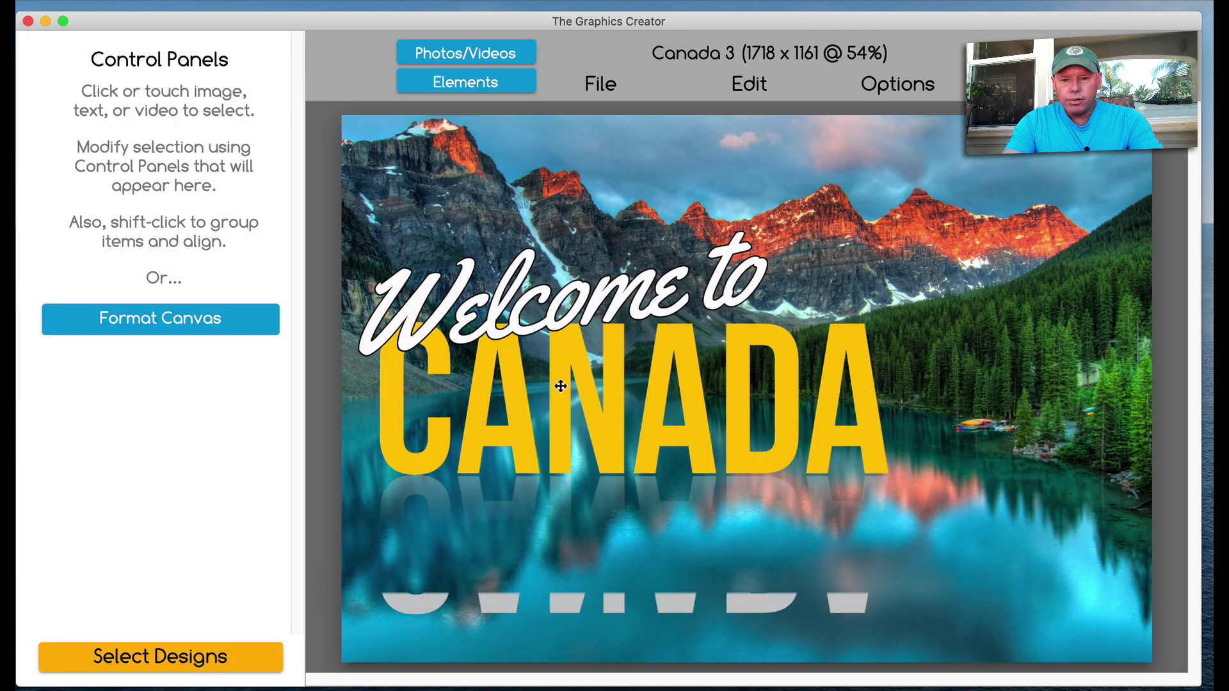
left_click(486, 595)
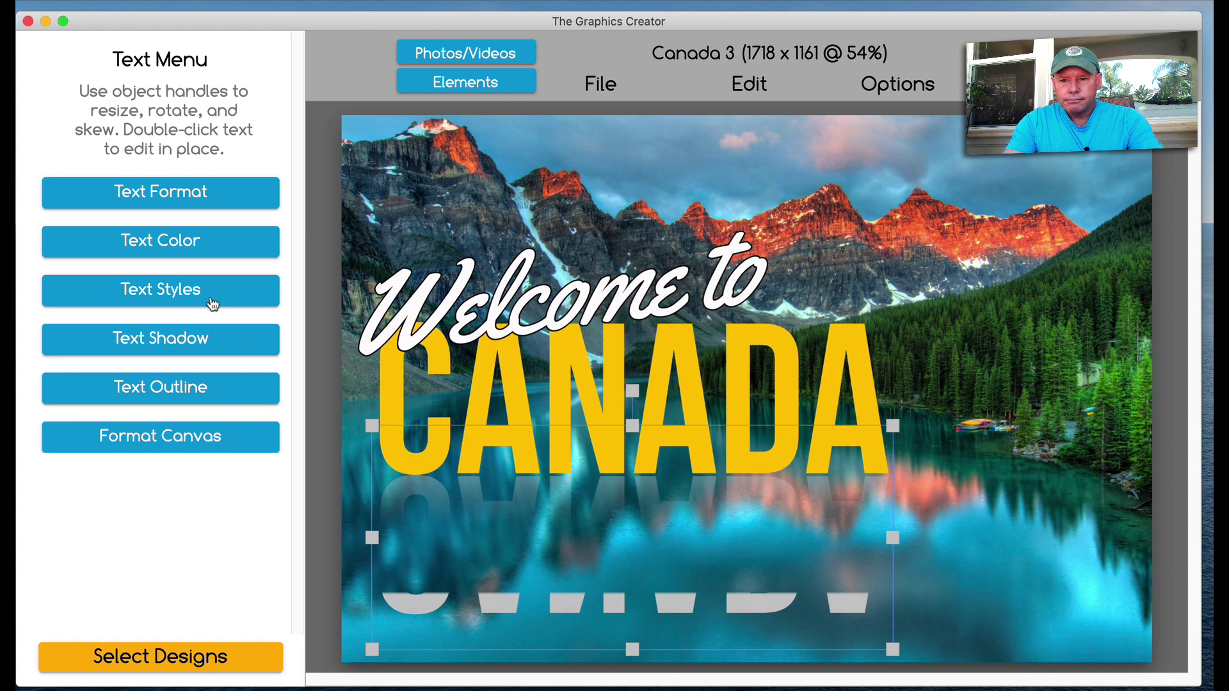
left_click(162, 245)
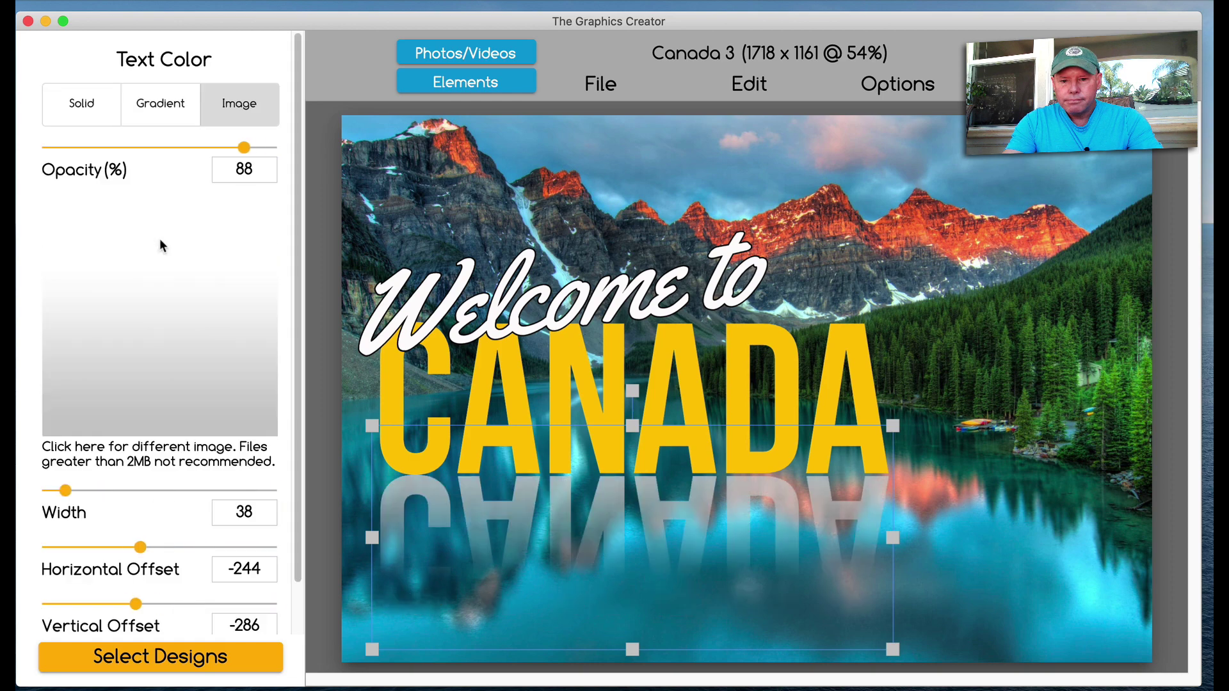
left_click(513, 371)
type("YELLOW")
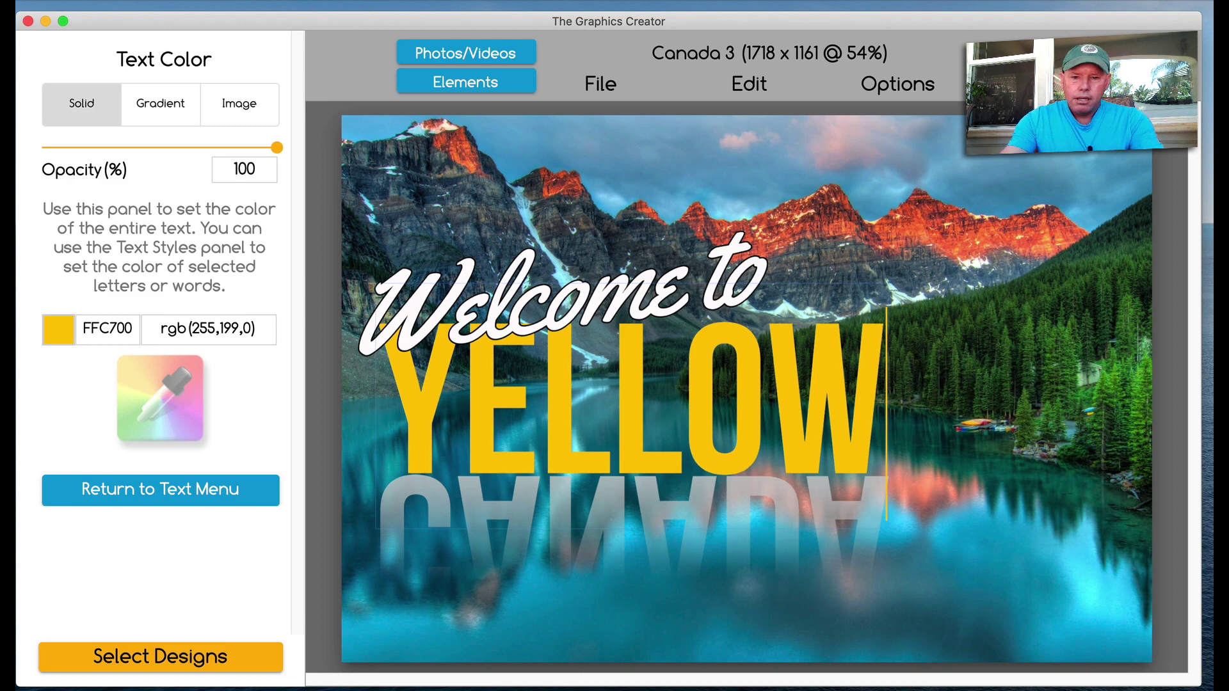
- Save As a copy named 'Yellow 1' in new set 'yellow image', then return to designs
left_click(598, 85)
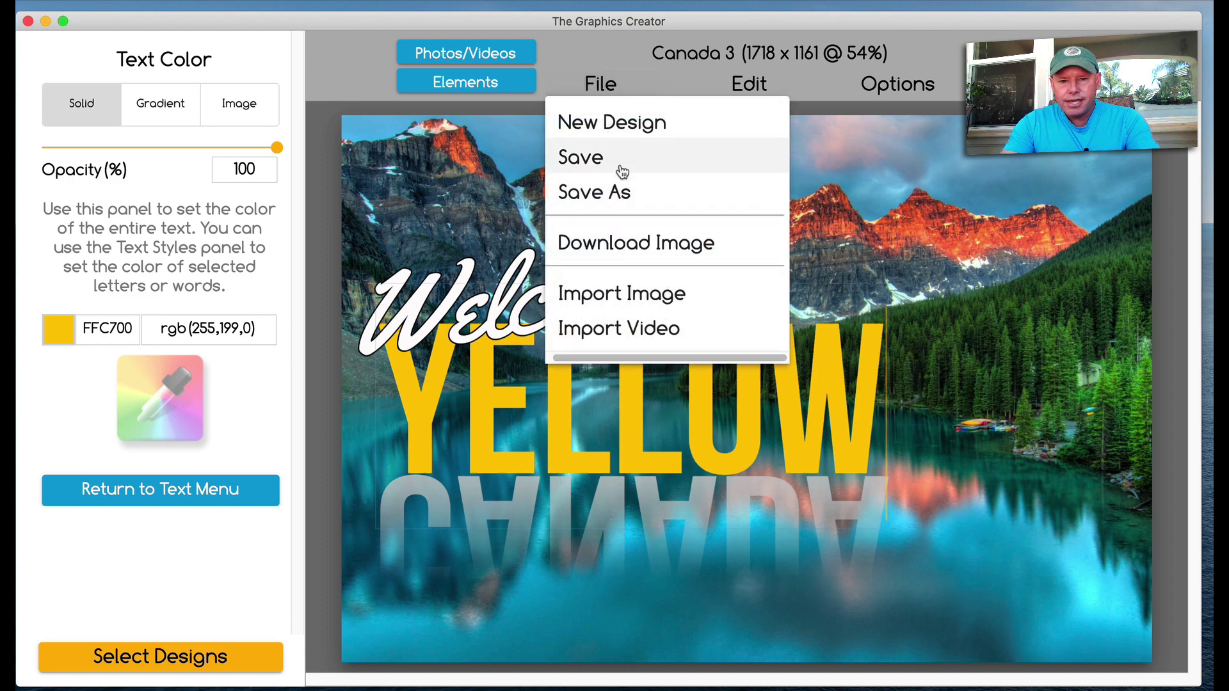
left_click(627, 193)
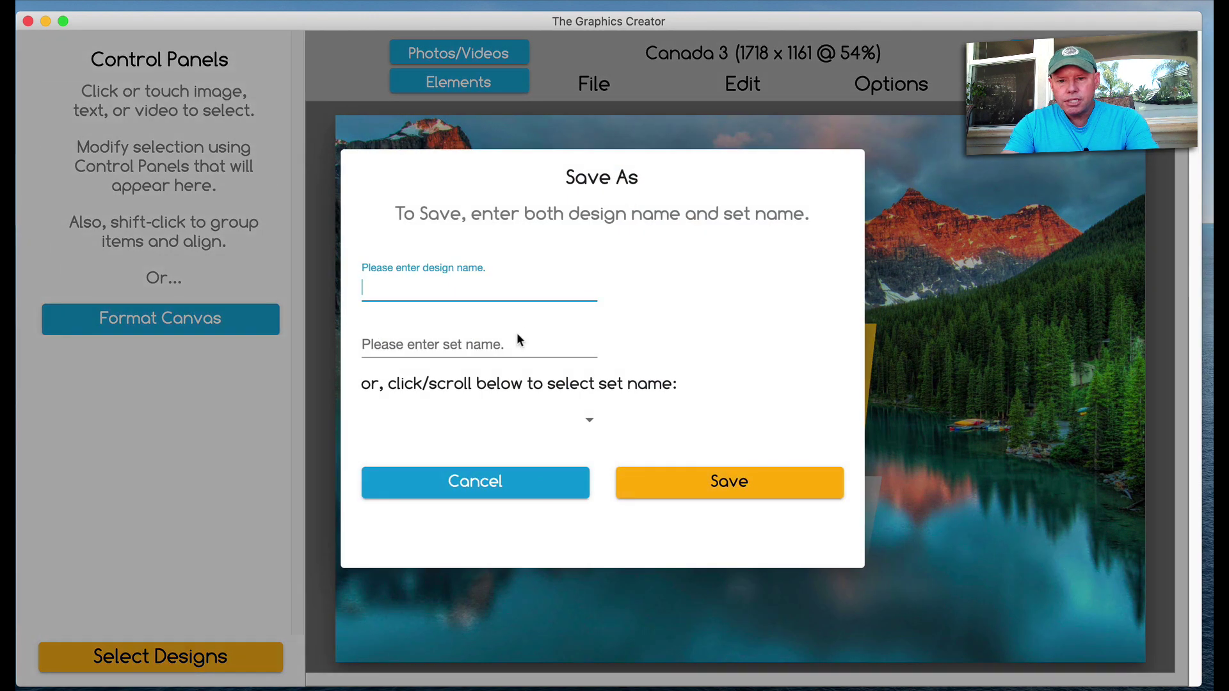
left_click(519, 340)
type("yellow")
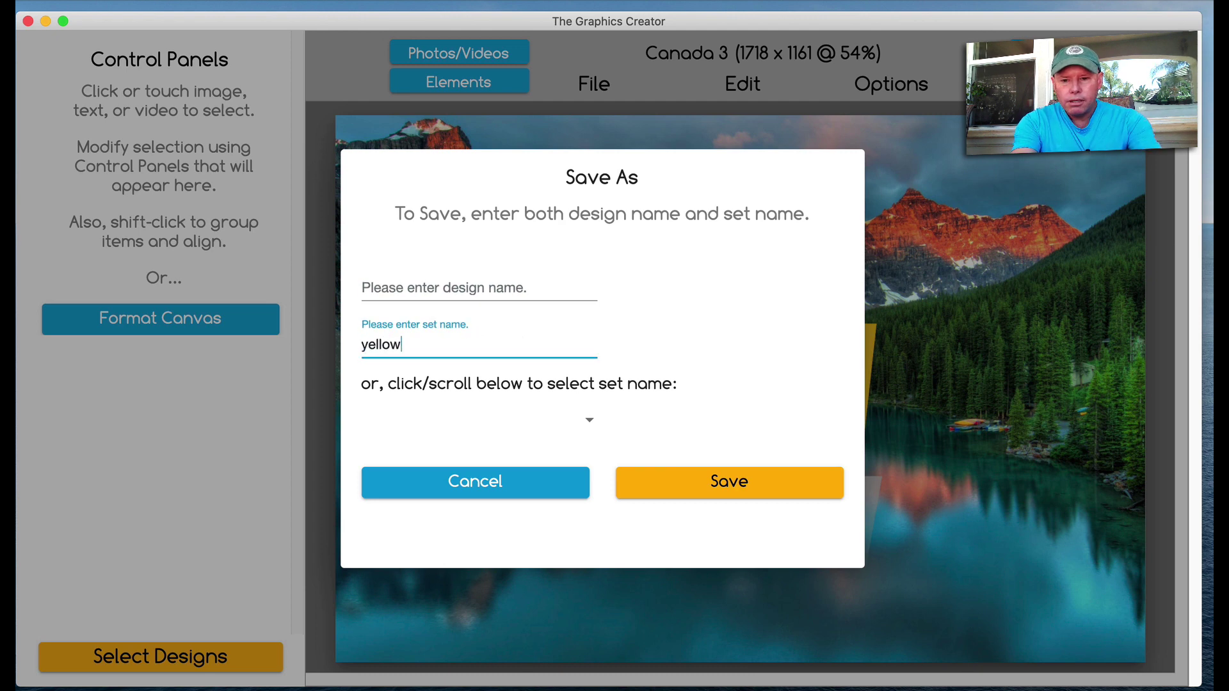
type(" images")
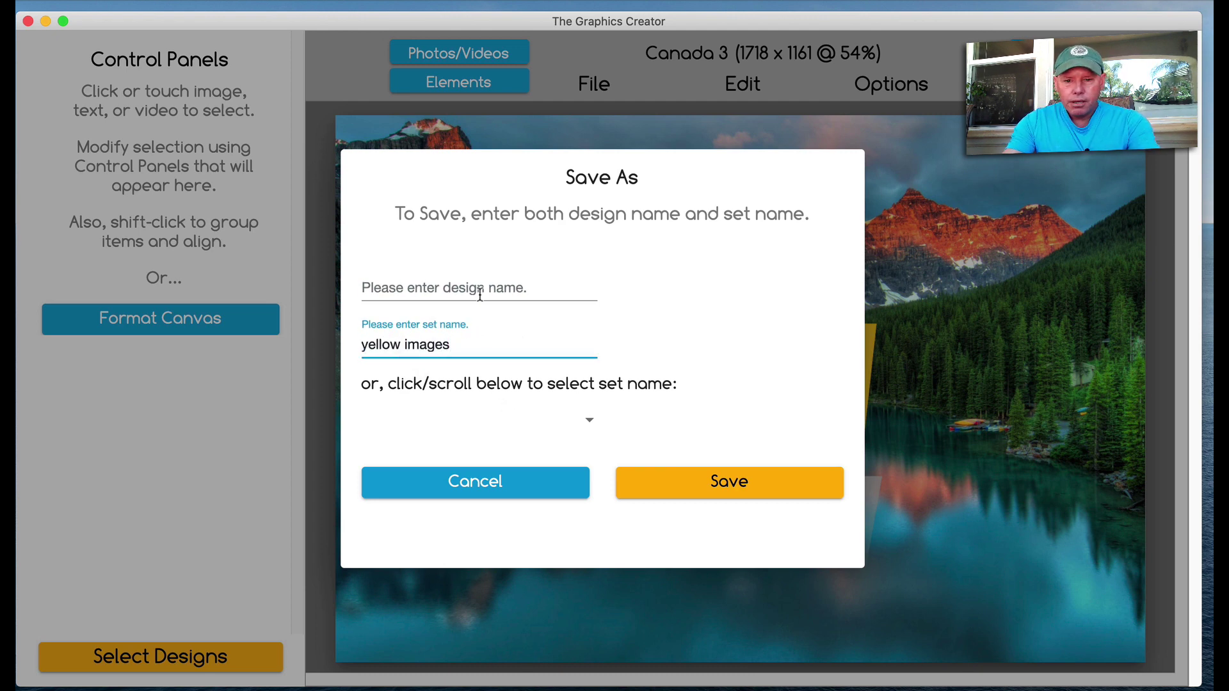
left_click(480, 295)
type("Ye")
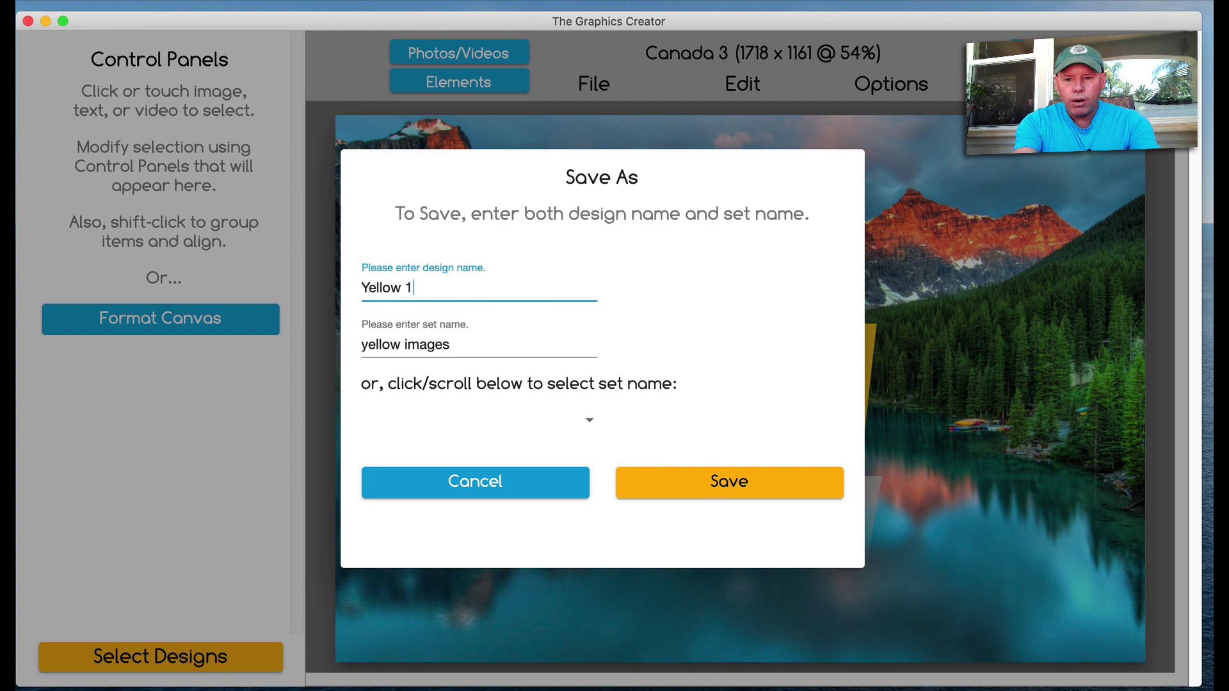
type("llow 1")
left_click(712, 484)
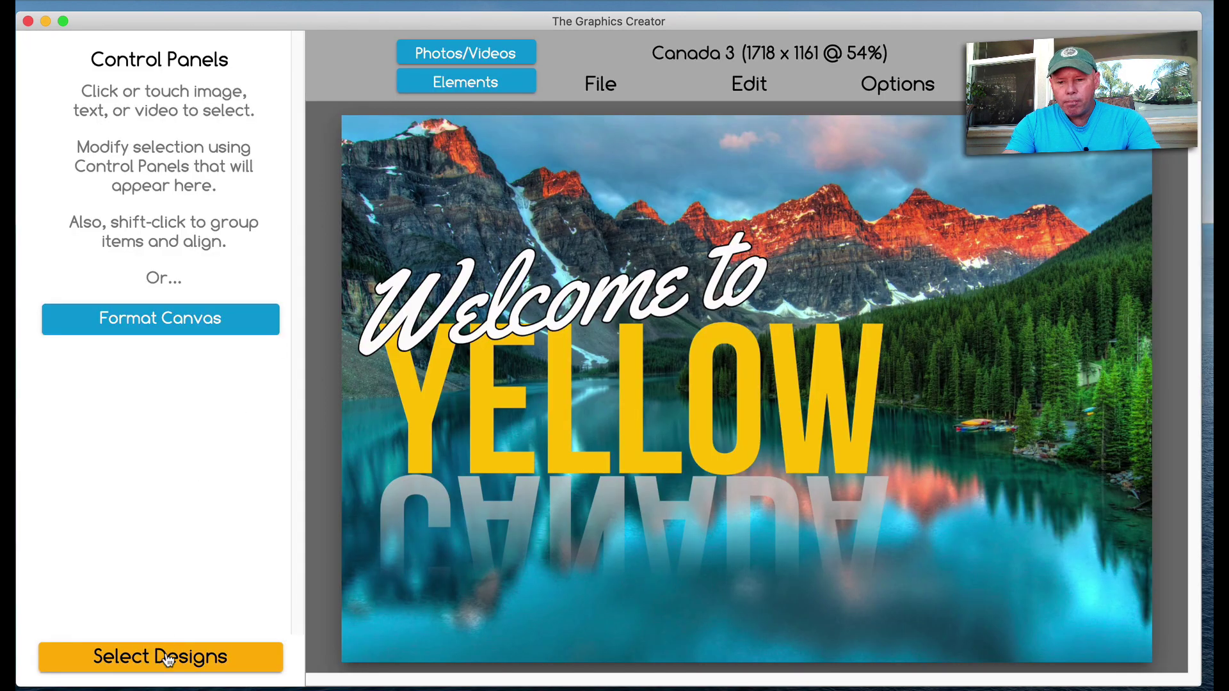
left_click(168, 660)
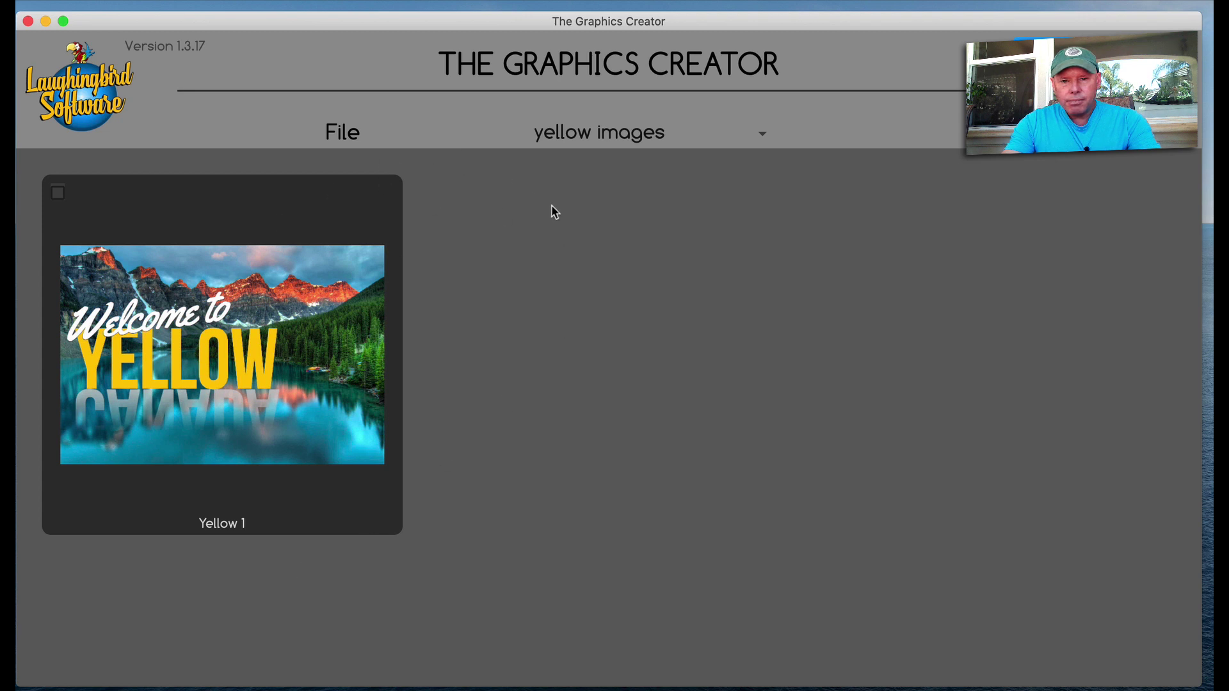
- Switch to the Canada Images set and tick the Paris2 design
left_click(561, 137)
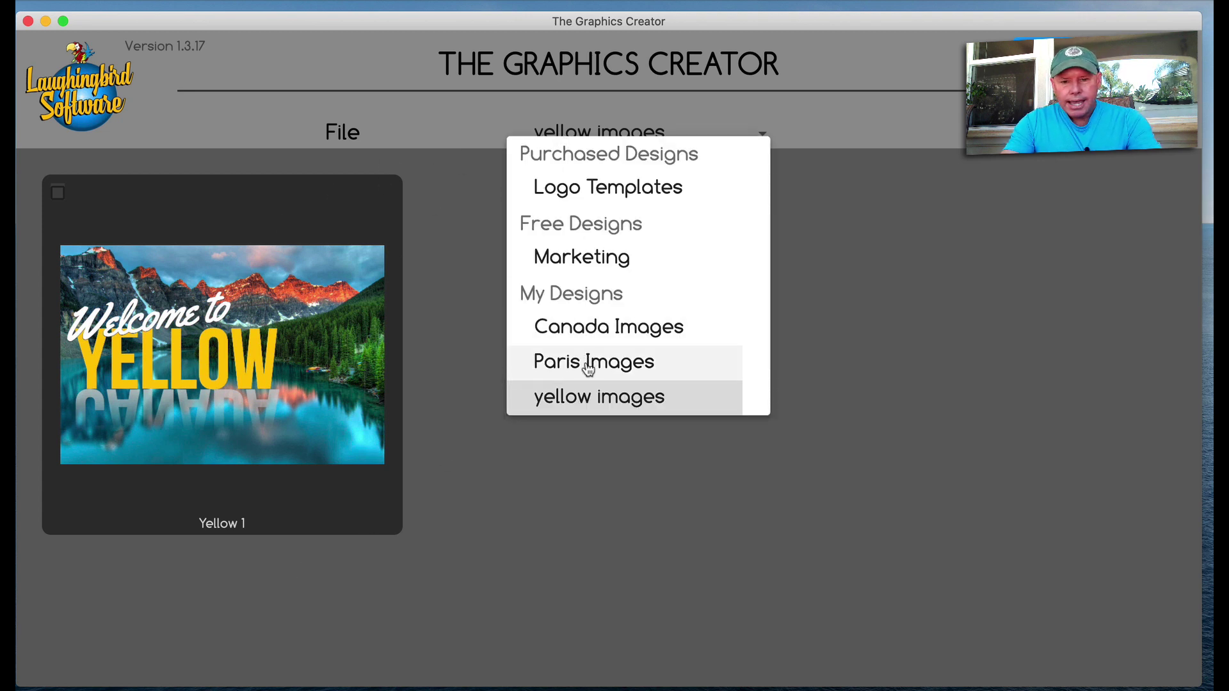
left_click(609, 329)
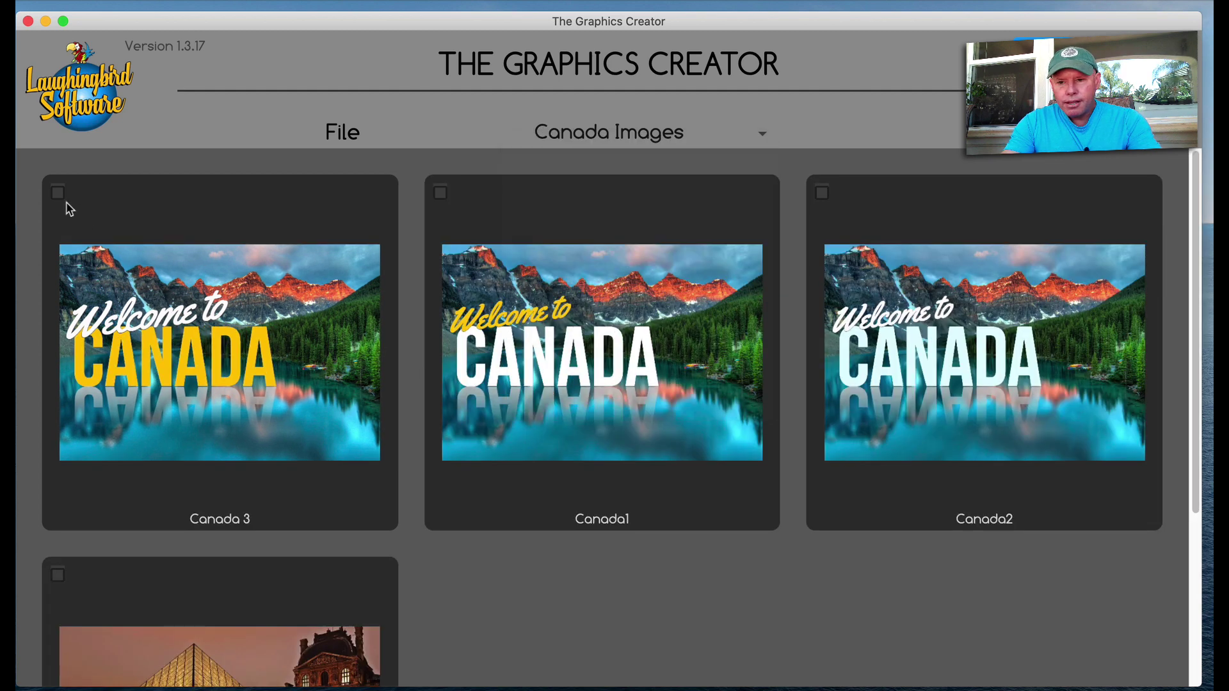
scroll(98, 282, "down", 3)
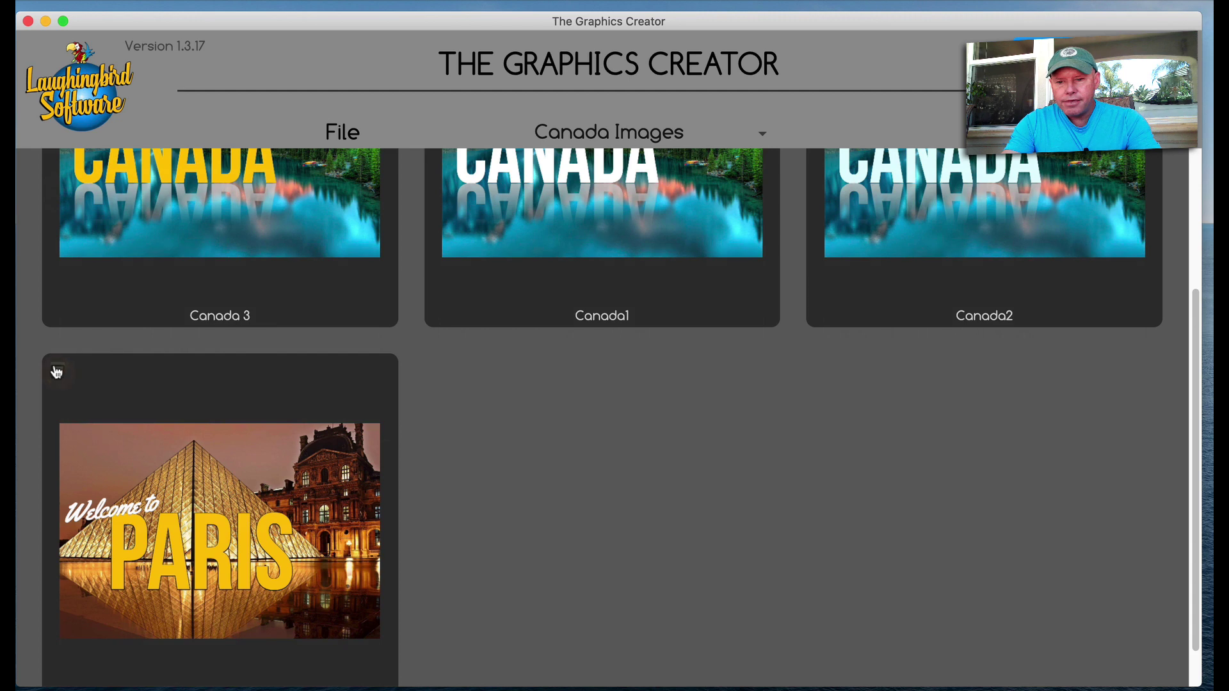
left_click(57, 372)
- Move the ticked design into the yellow images set via Move Design(s)
left_click(584, 132)
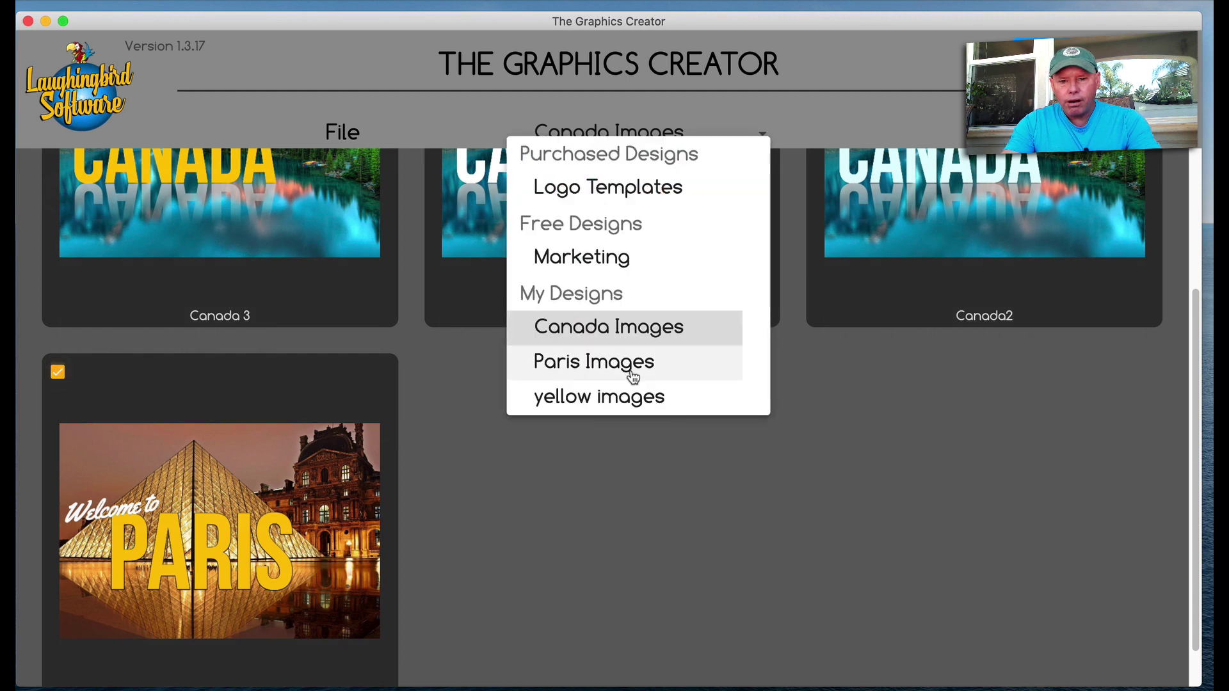
left_click(332, 132)
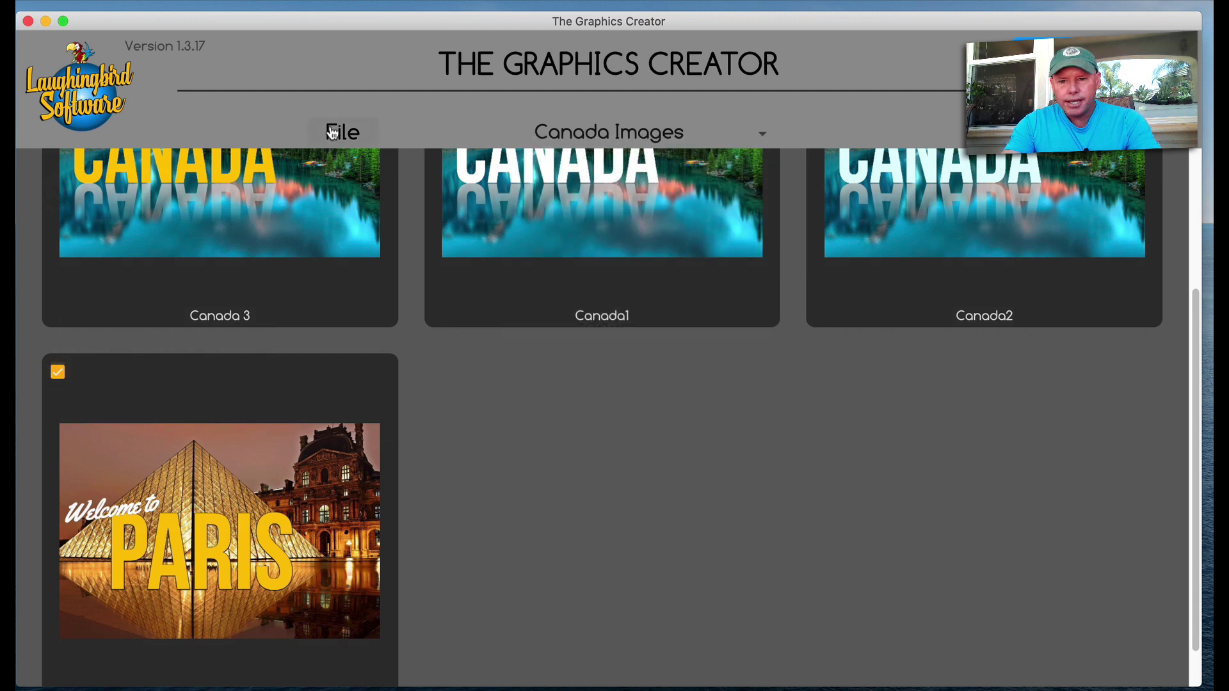
left_click(332, 132)
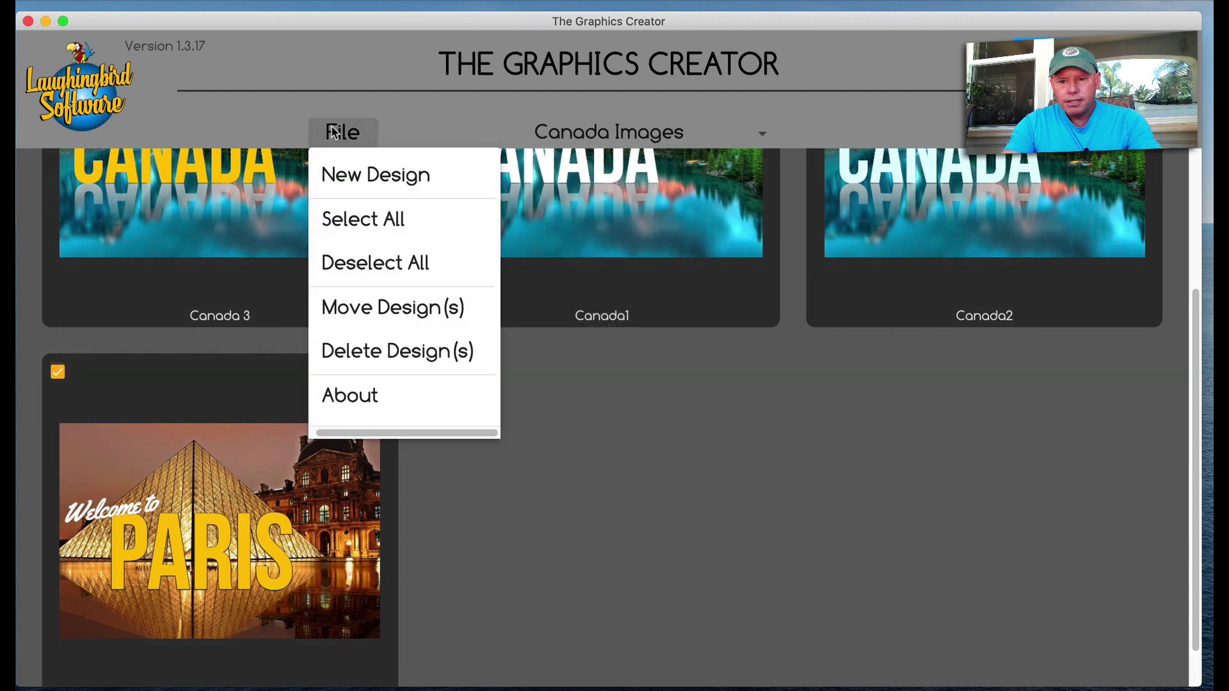
left_click(370, 301)
left_click(687, 328)
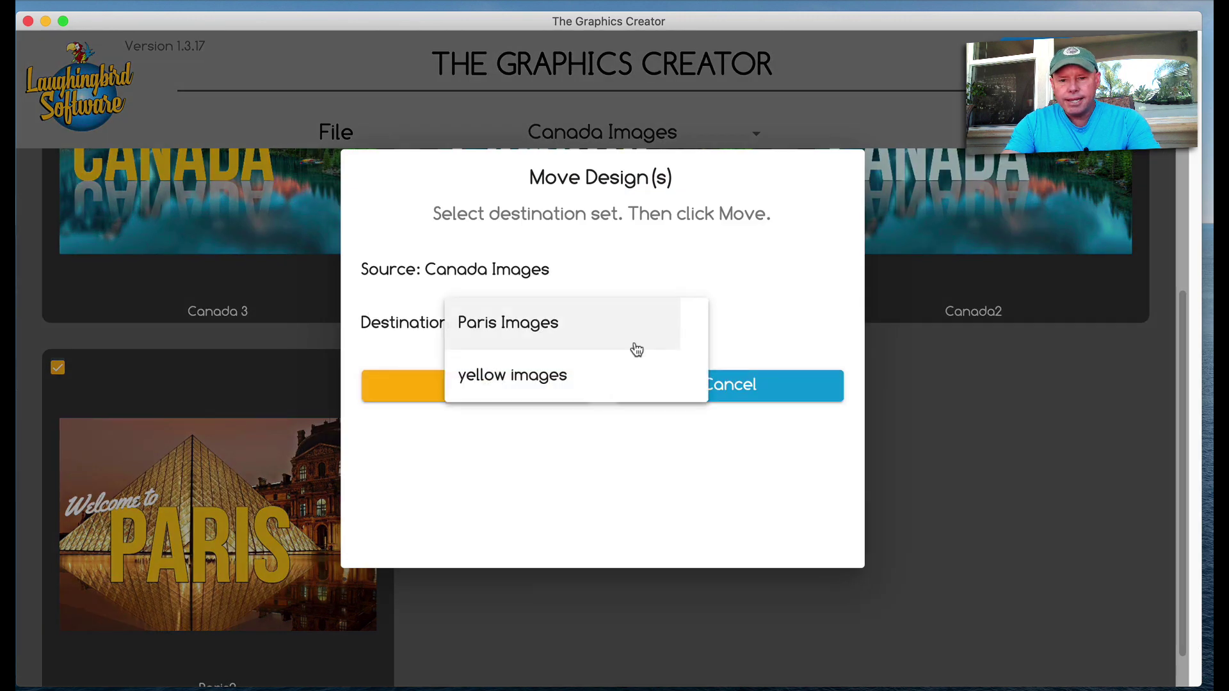
left_click(549, 375)
left_click(468, 387)
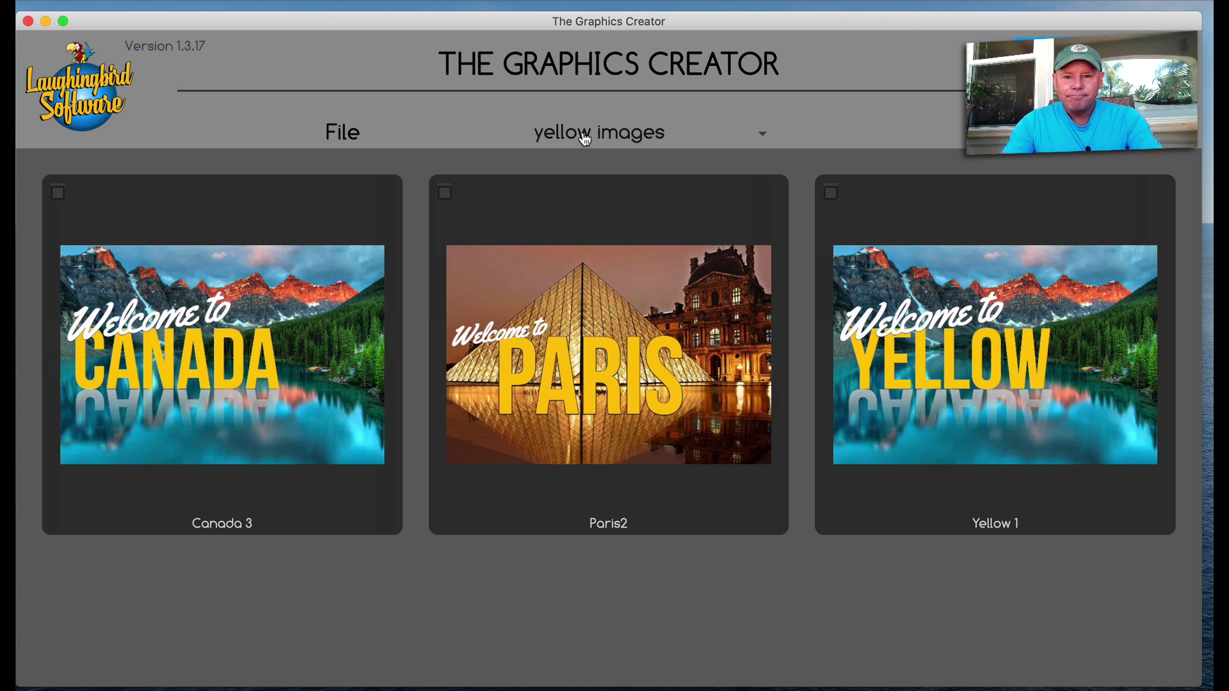
- Open Canada 3, select its reflected CANADA text and Text Color, then the background photo
left_click(265, 337)
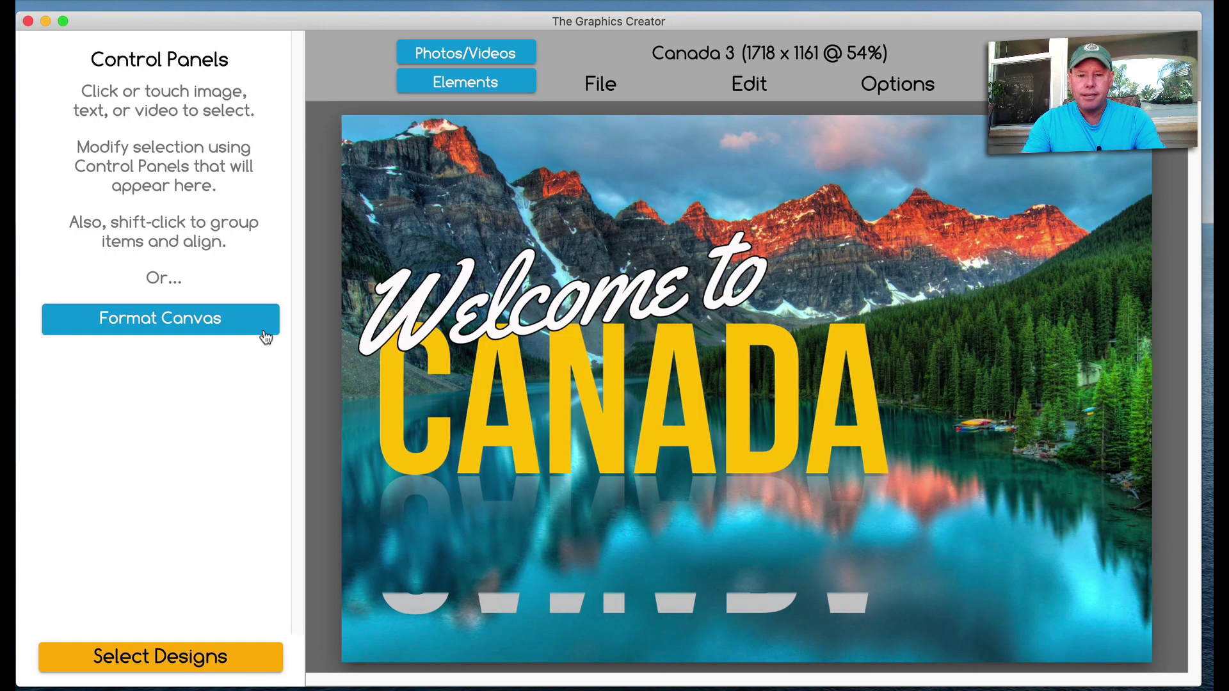
left_click(488, 602)
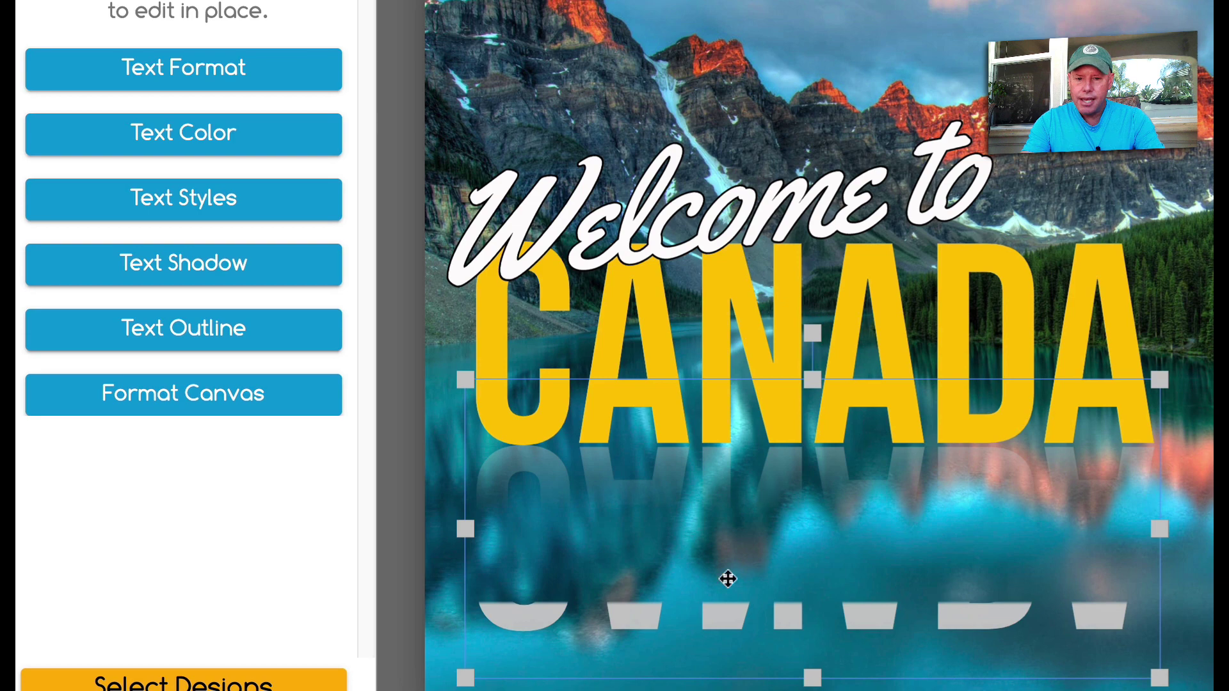
left_click(163, 135)
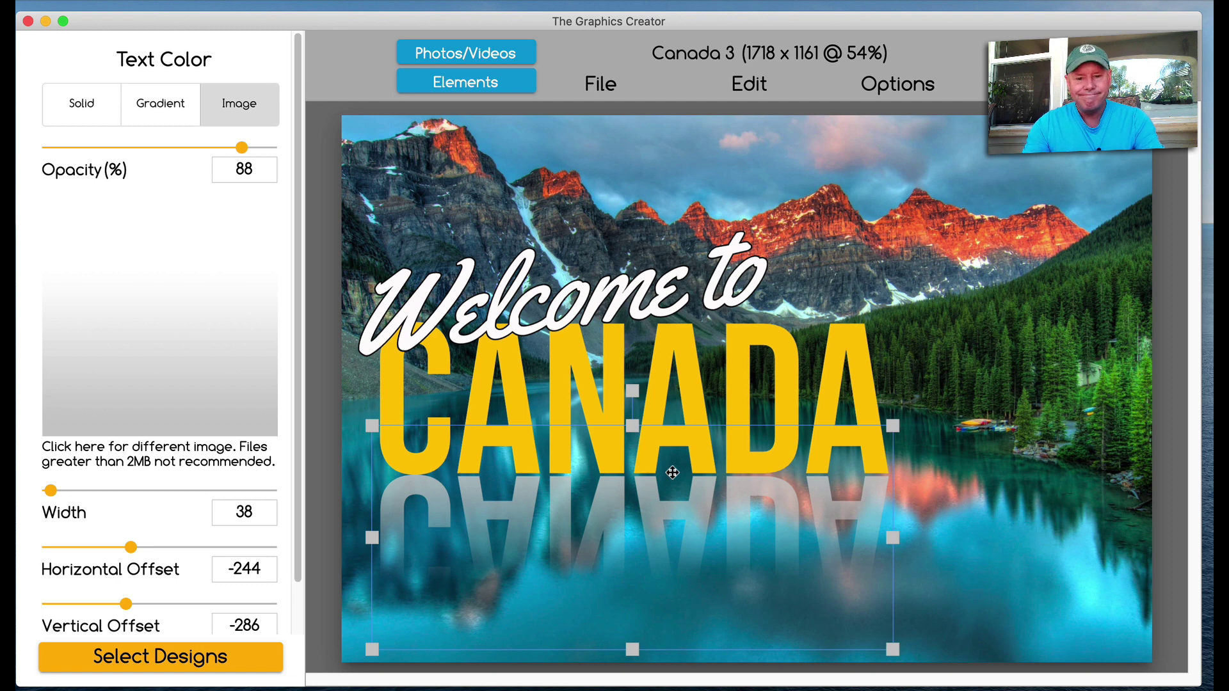
left_click(847, 254)
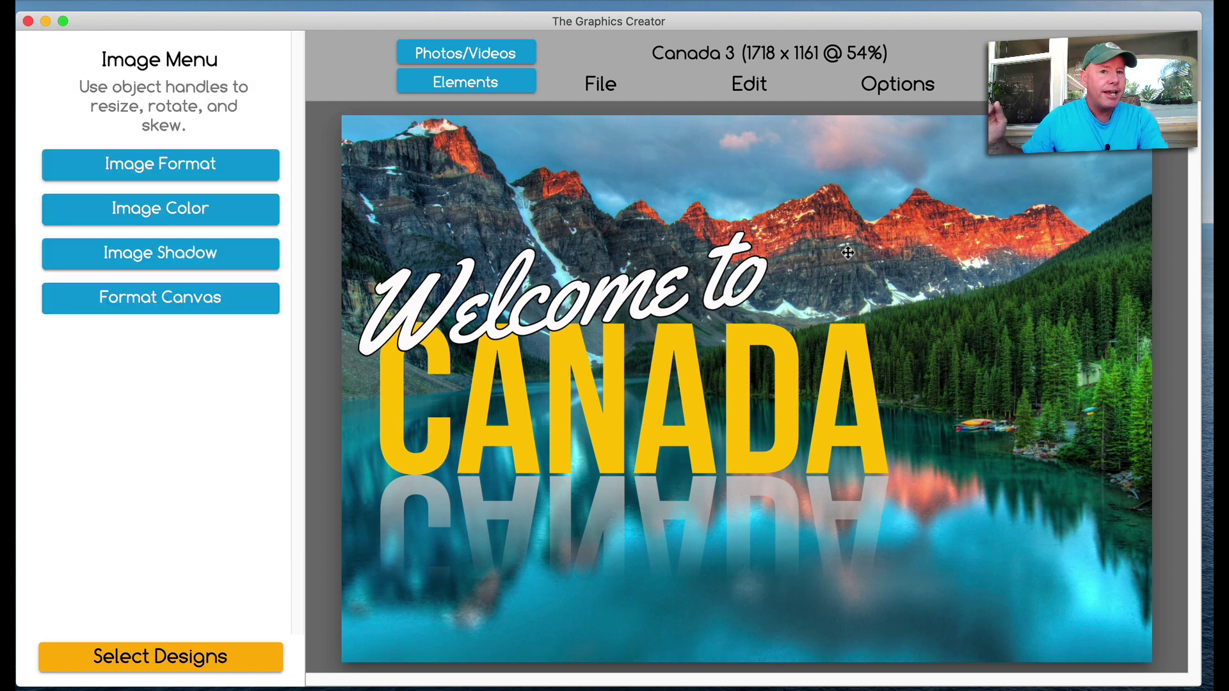